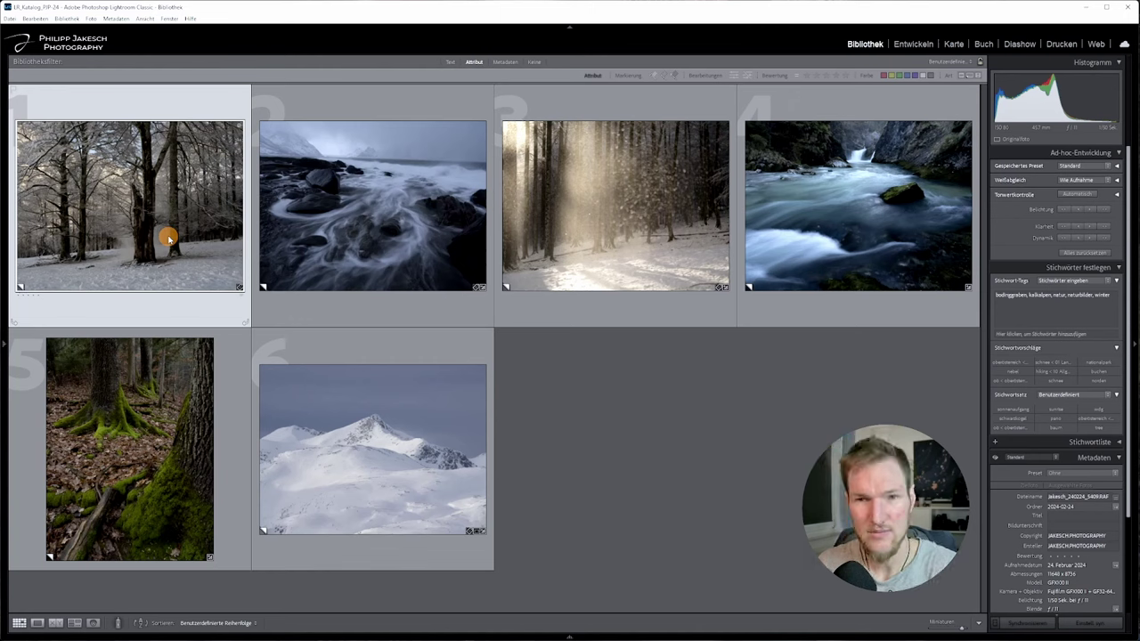
In Develop, set Highlights -47, Shadows +49, Blacks +18, Exposure +0.80 and Clarity +17.
key("d")
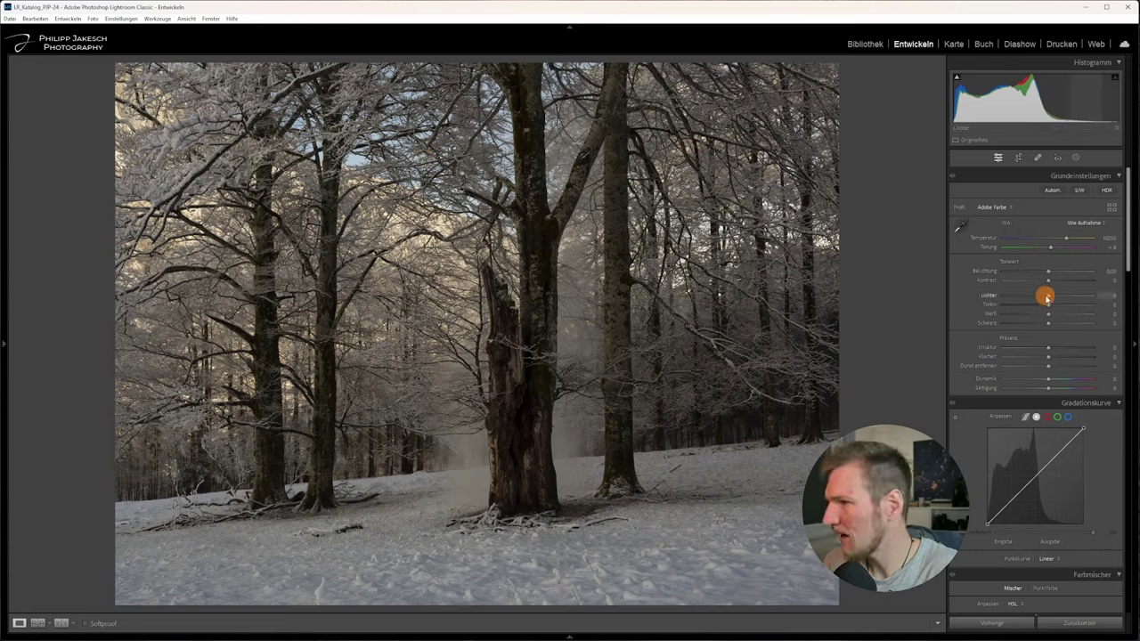
mouse_move(1046, 298)
left_mouse_down()
mouse_move(1030, 297)
mouse_move(1063, 307)
left_mouse_up()
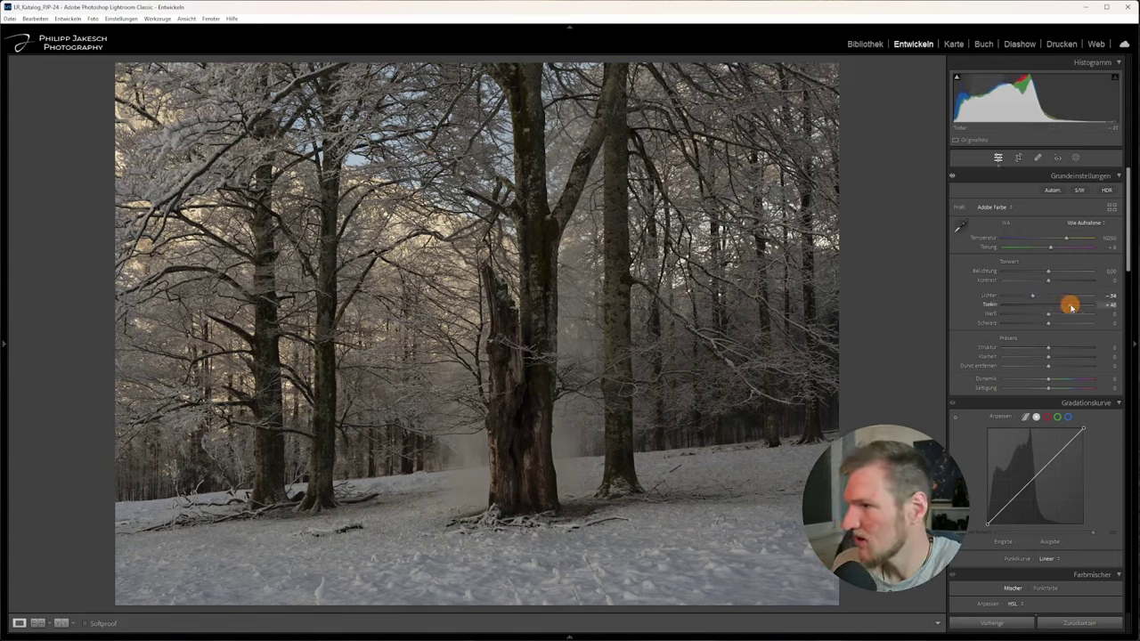
left_click_drag(1028, 299, 1024, 301)
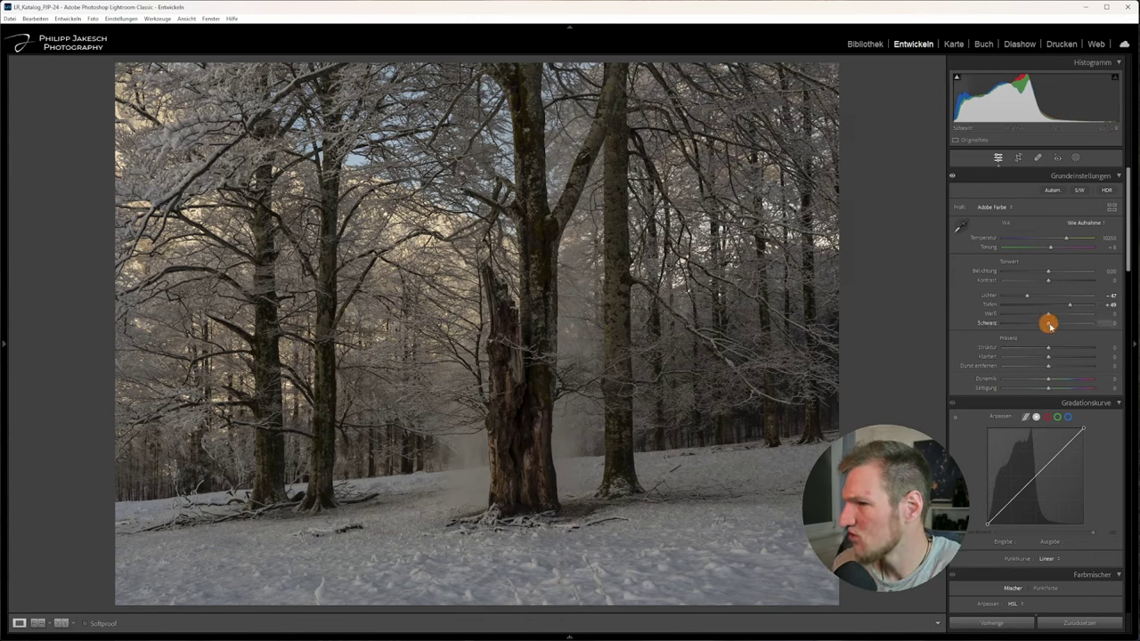
mouse_move(1050, 326)
left_mouse_down()
mouse_move(1068, 340)
mouse_move(1050, 353)
mouse_move(1049, 318)
left_mouse_up()
left_click_drag(1055, 268, 1056, 273)
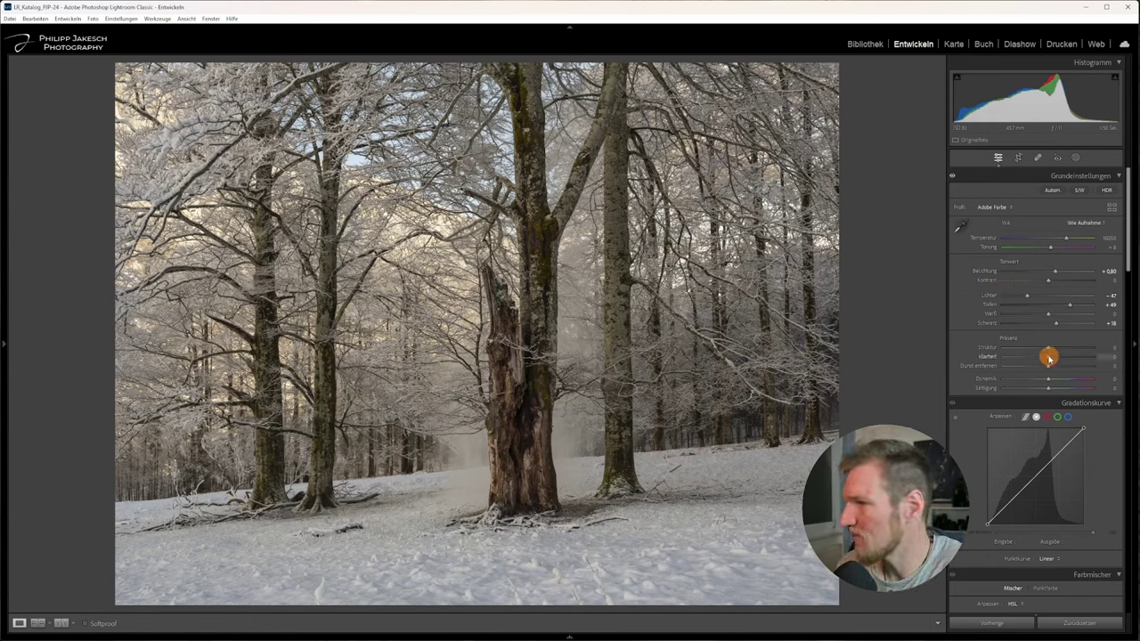
left_click_drag(1049, 358, 1088, 388)
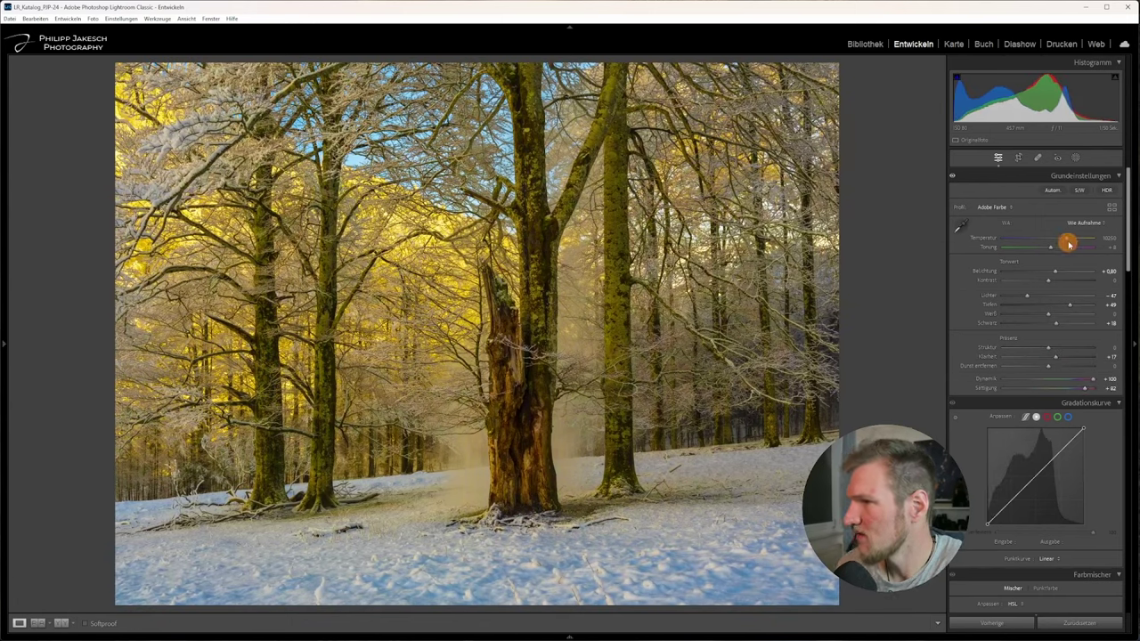
Cool the white balance to Temp 8203, with Vibrance +21 and Saturation -9.
left_click_drag(1066, 241, 1059, 239)
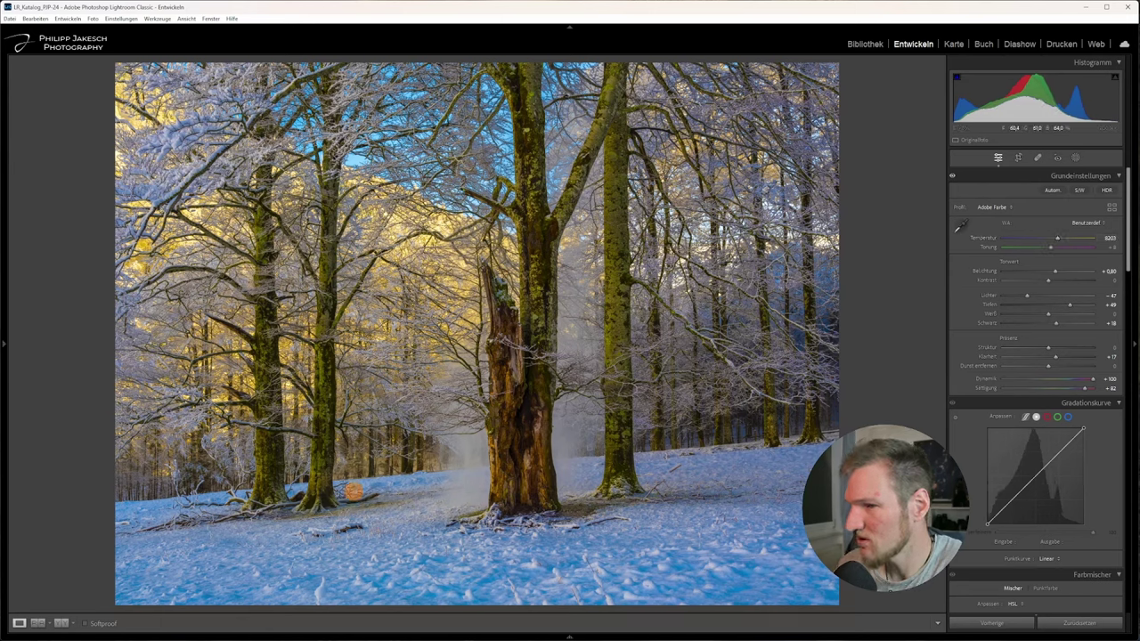
left_click(1049, 382)
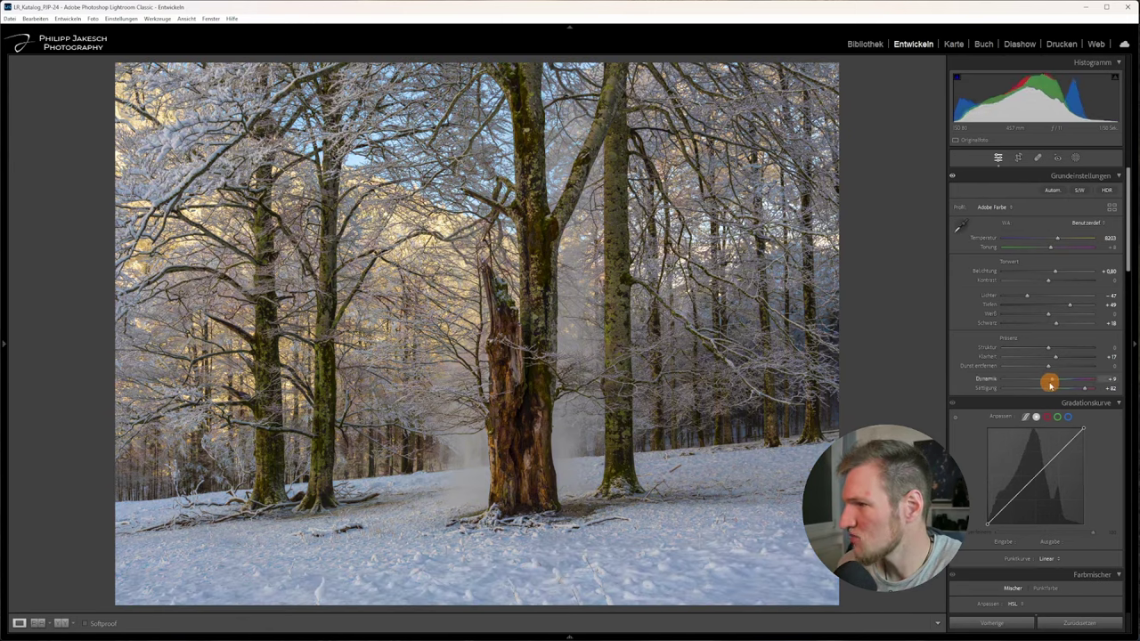
left_click(1047, 389)
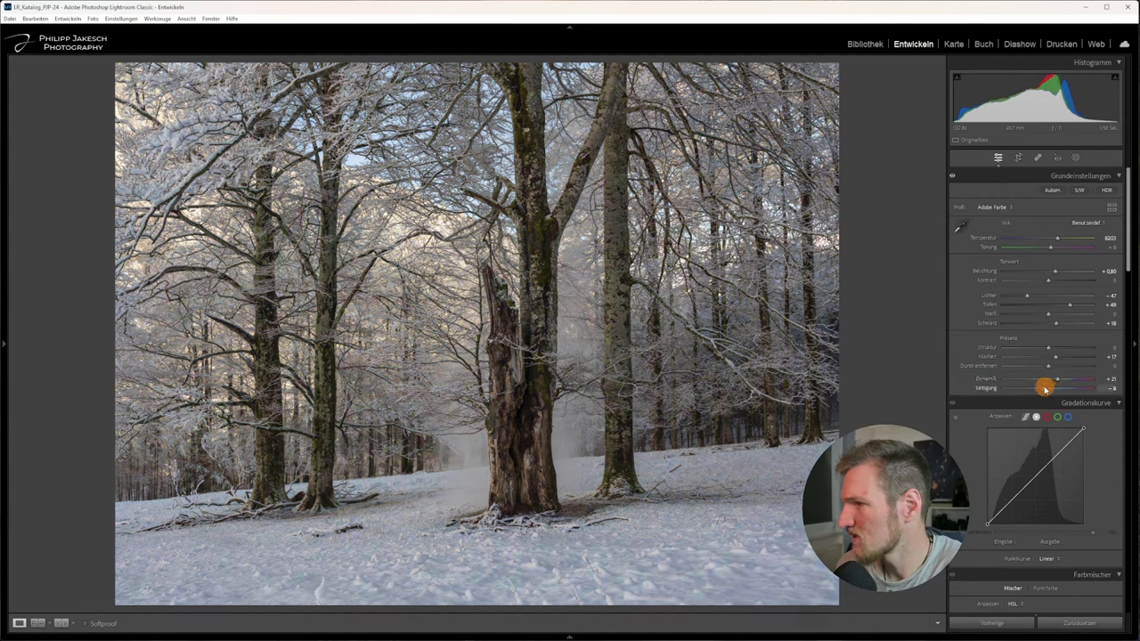
Set Saturation to +7 and add a slight S tone curve, upper point at 188/204.
left_click(1051, 388)
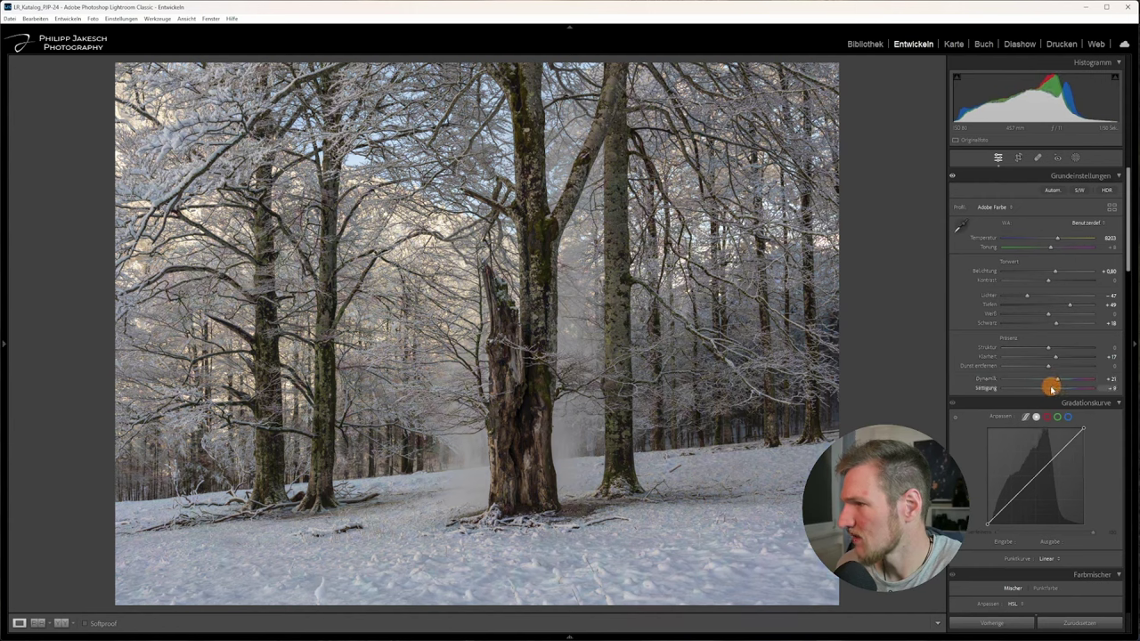
left_click(1056, 446)
left_click(1017, 489)
left_click_drag(1018, 489, 1017, 493)
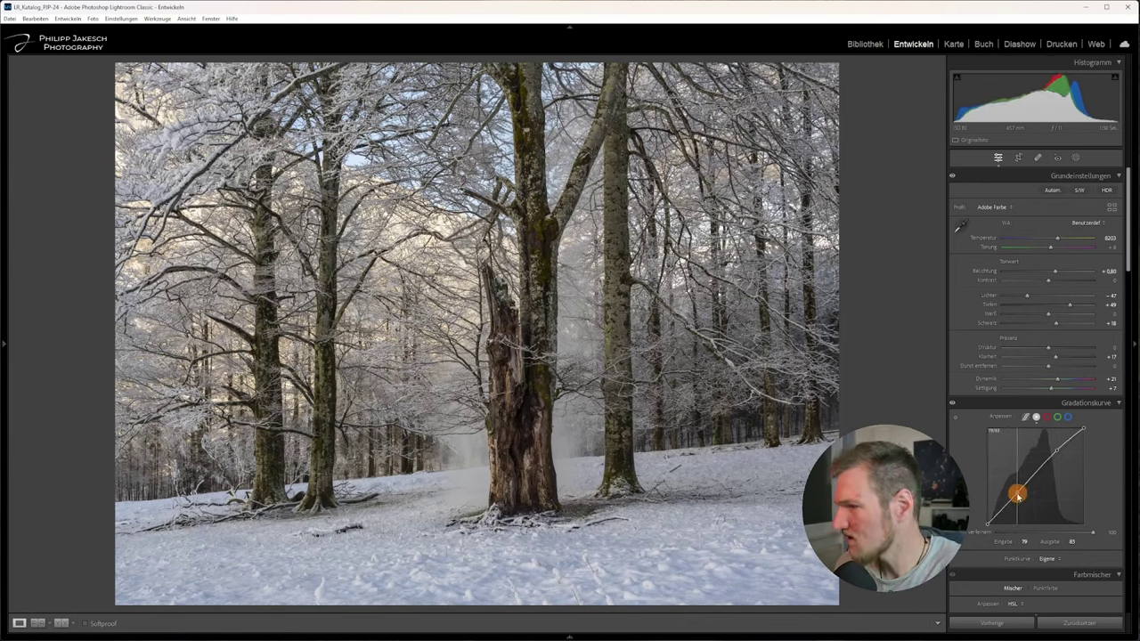
left_click_drag(1056, 451, 1058, 446)
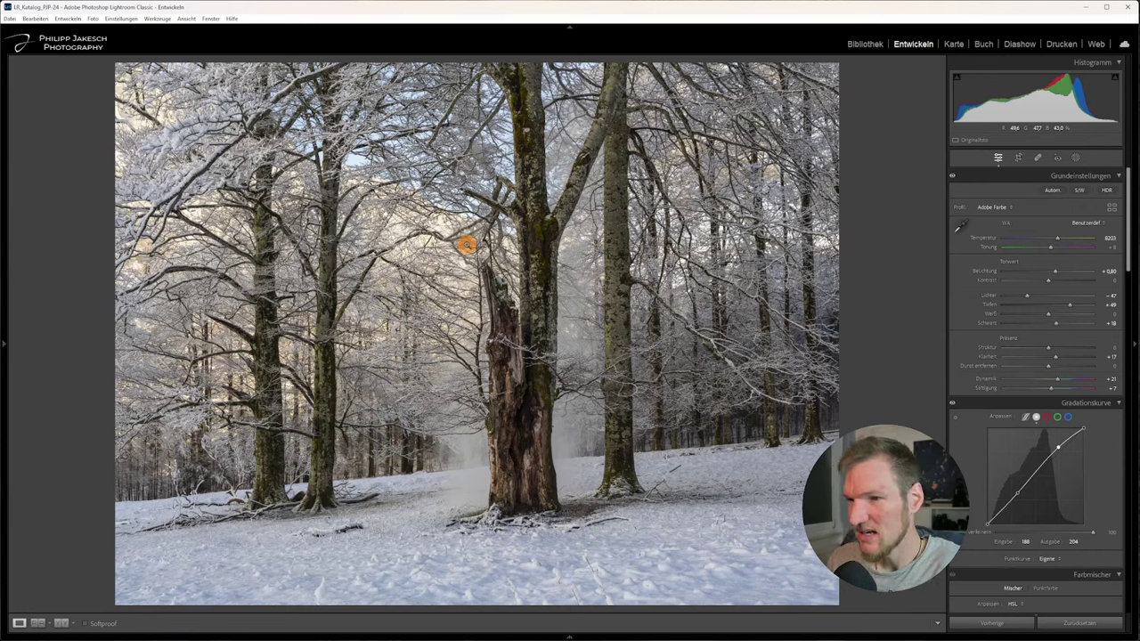
Create a new brush mask that brightens with a 135/150 tone curve point.
left_click(1075, 158)
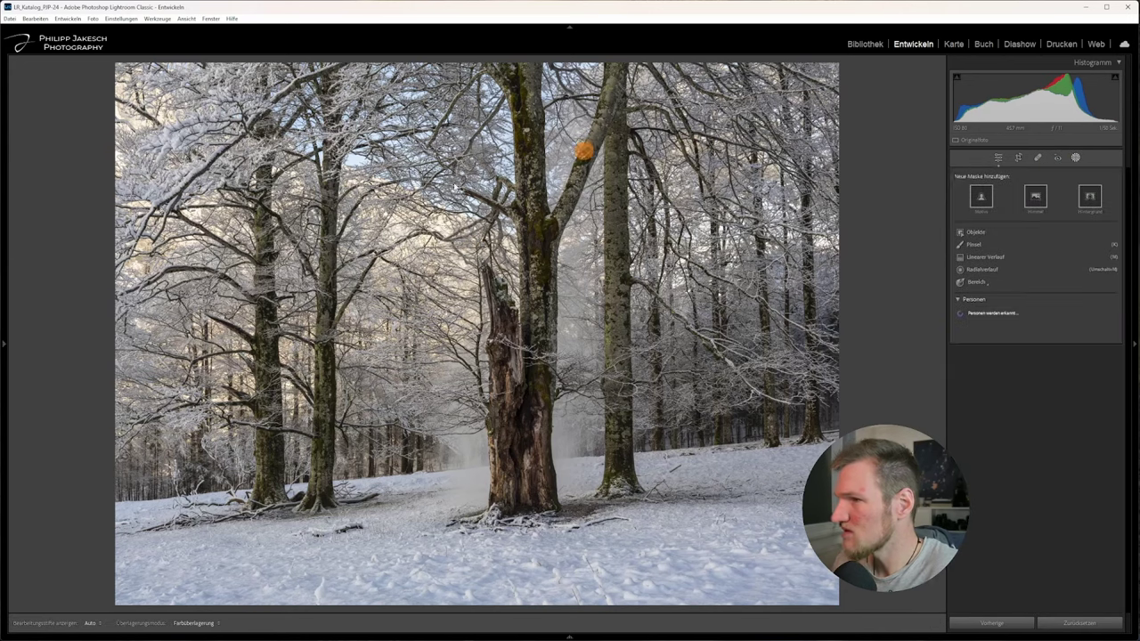
left_click(973, 244)
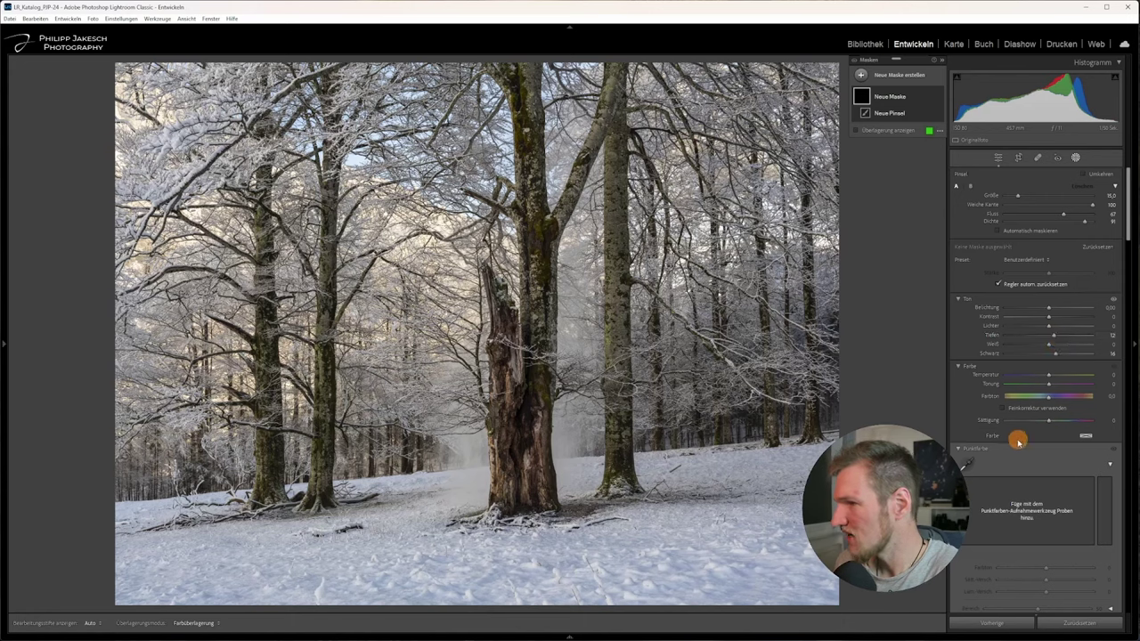
scroll(1018, 440, "down", 5)
left_click_drag(1032, 462, 1037, 454)
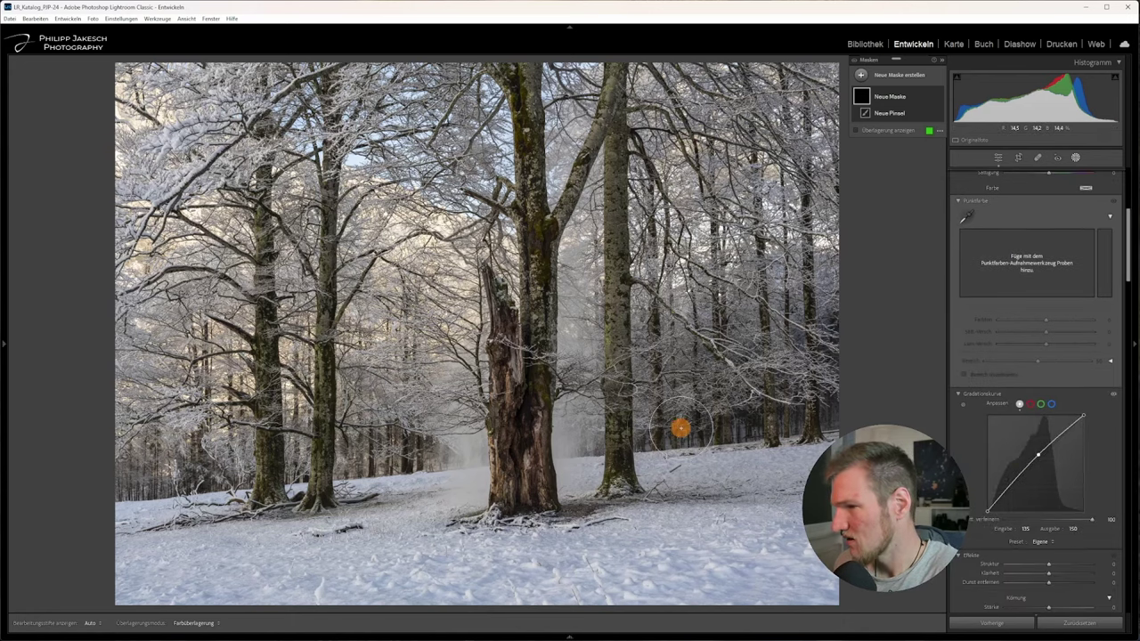
scroll(686, 430, "down", 3)
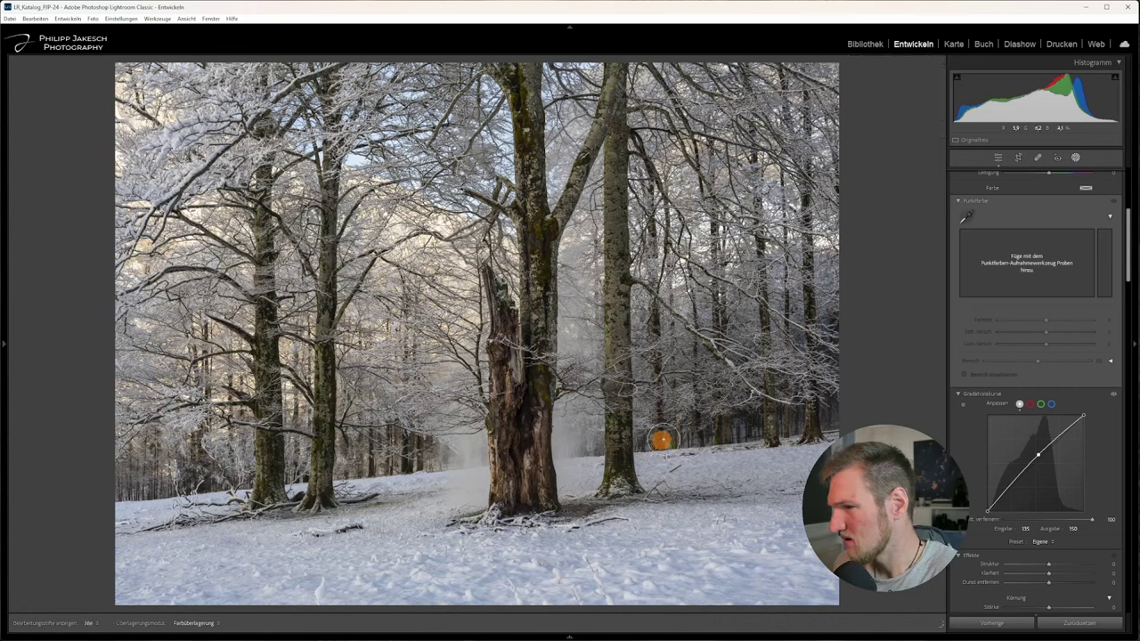
Paint Mask 1 over the distant tree line, toggling the mask panel and pins to check it.
key("h")
key("h")
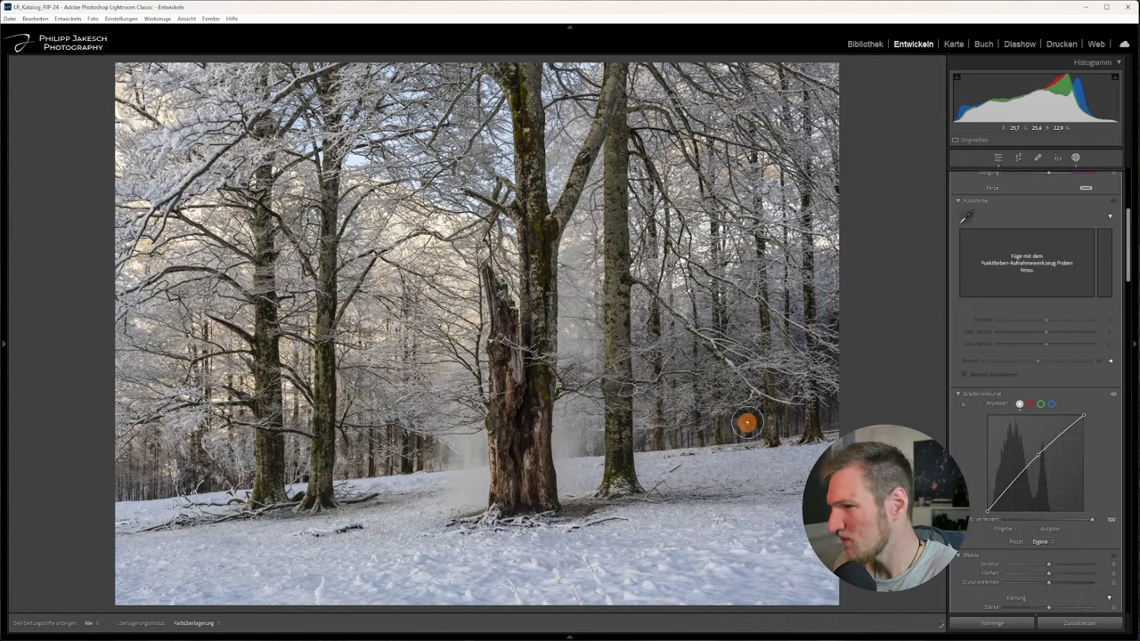
key("h")
key("h")
key("h")
key("h")
key("h")
key("h")
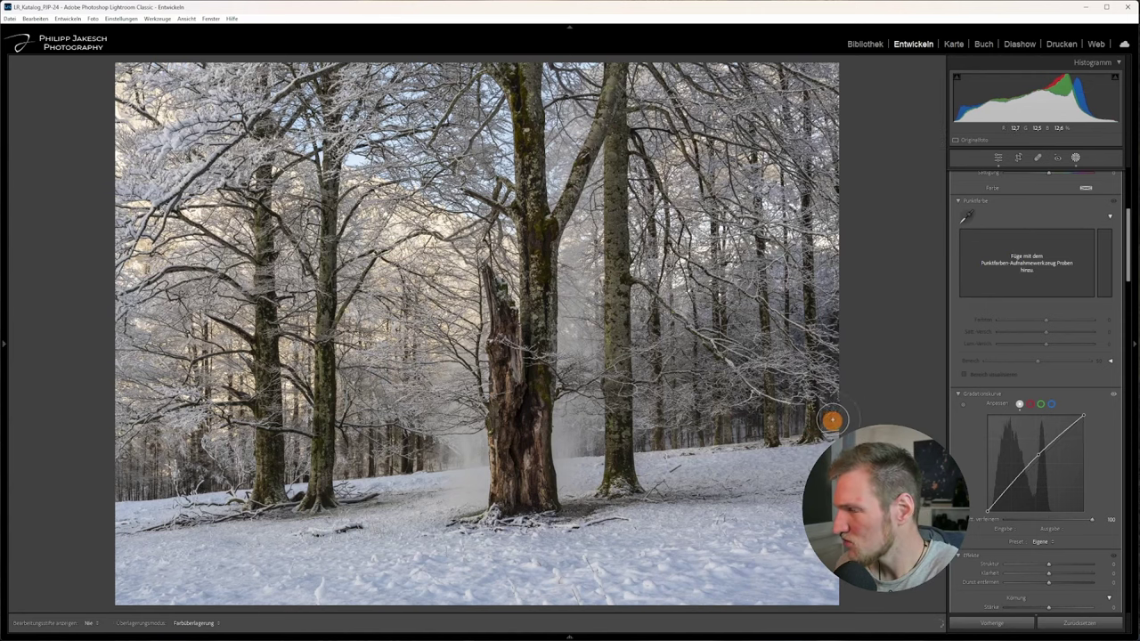
key("h")
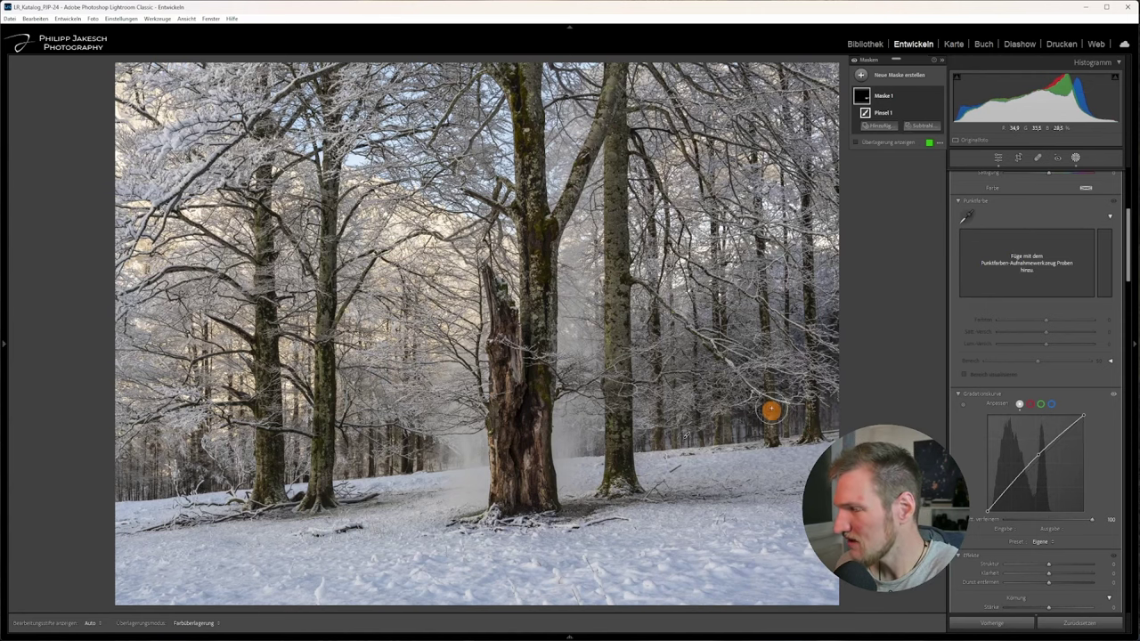
key("h")
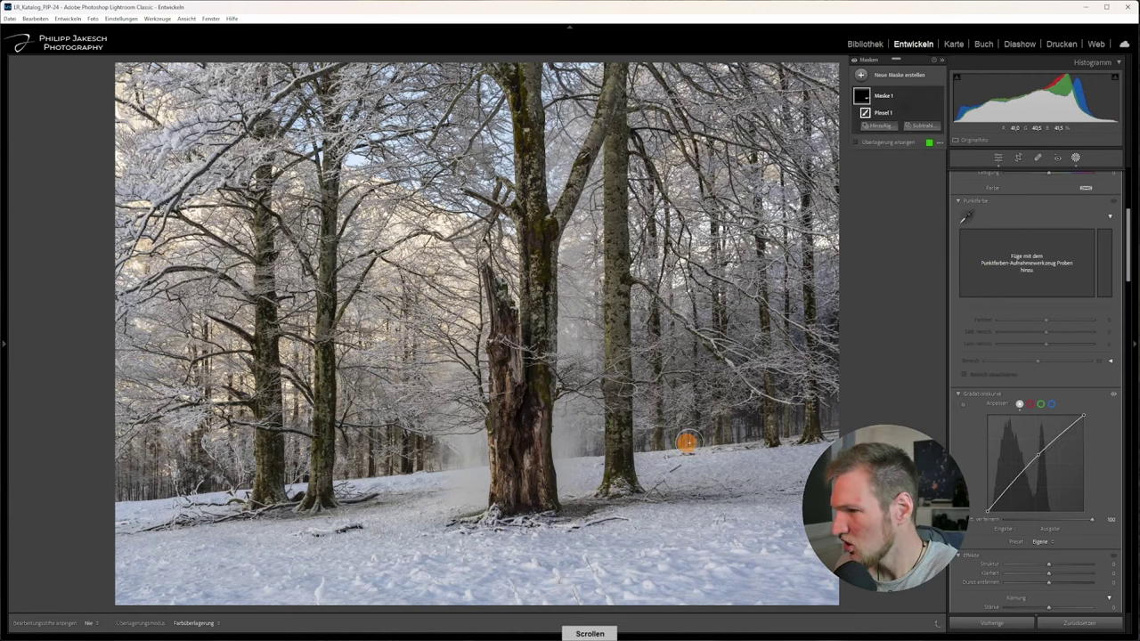
key("h")
key("h")
key("h")
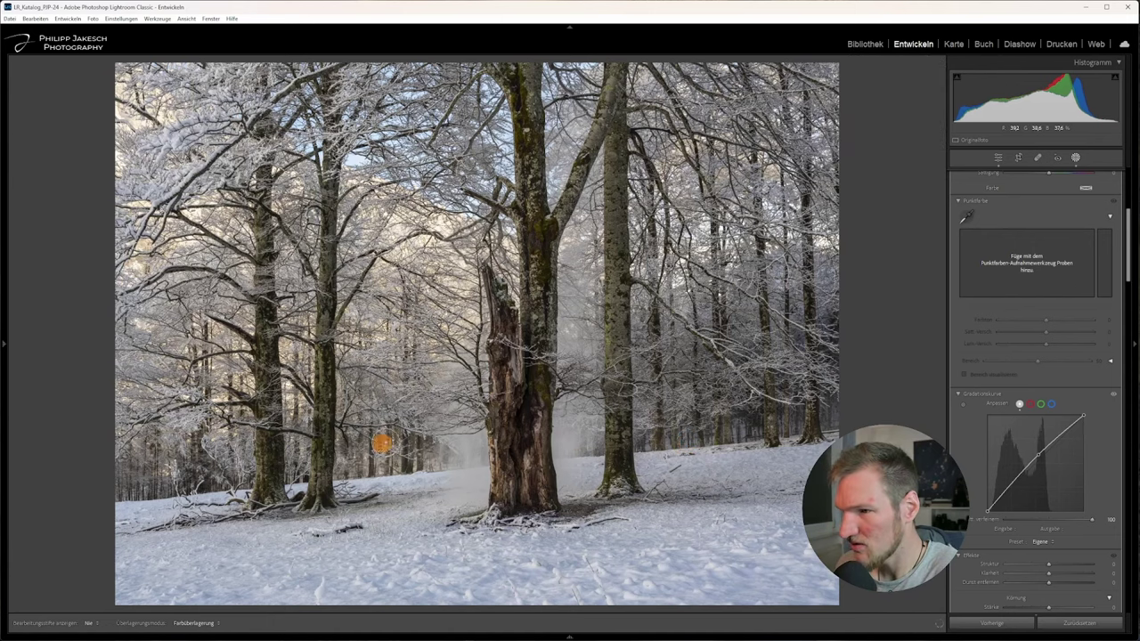
key("h")
key("h")
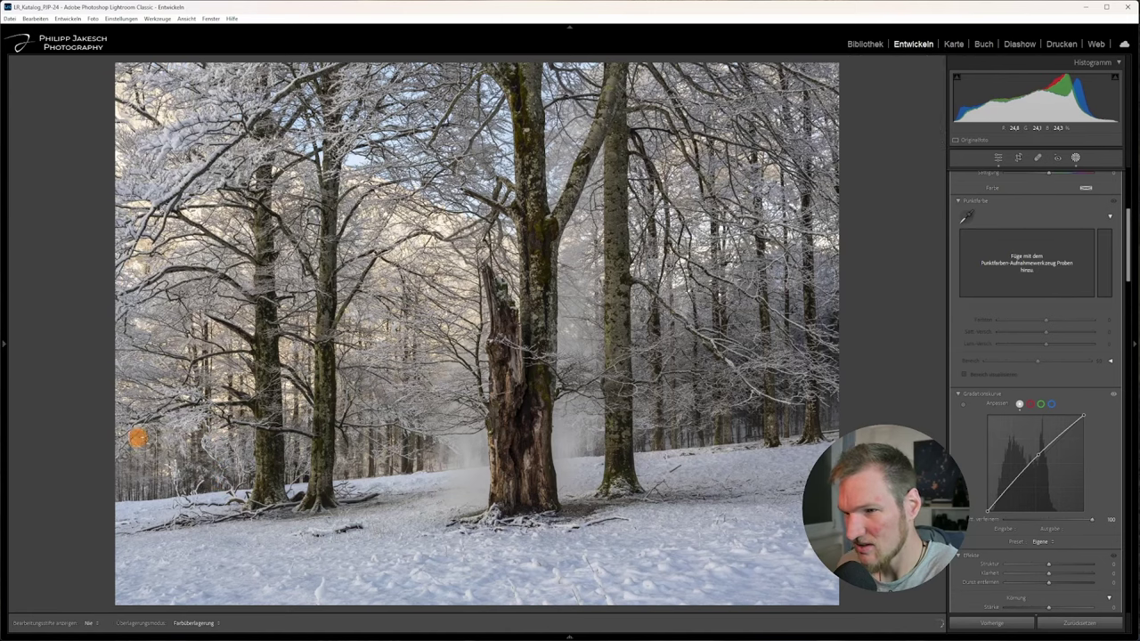
key("h")
scroll(206, 476, "down", 2)
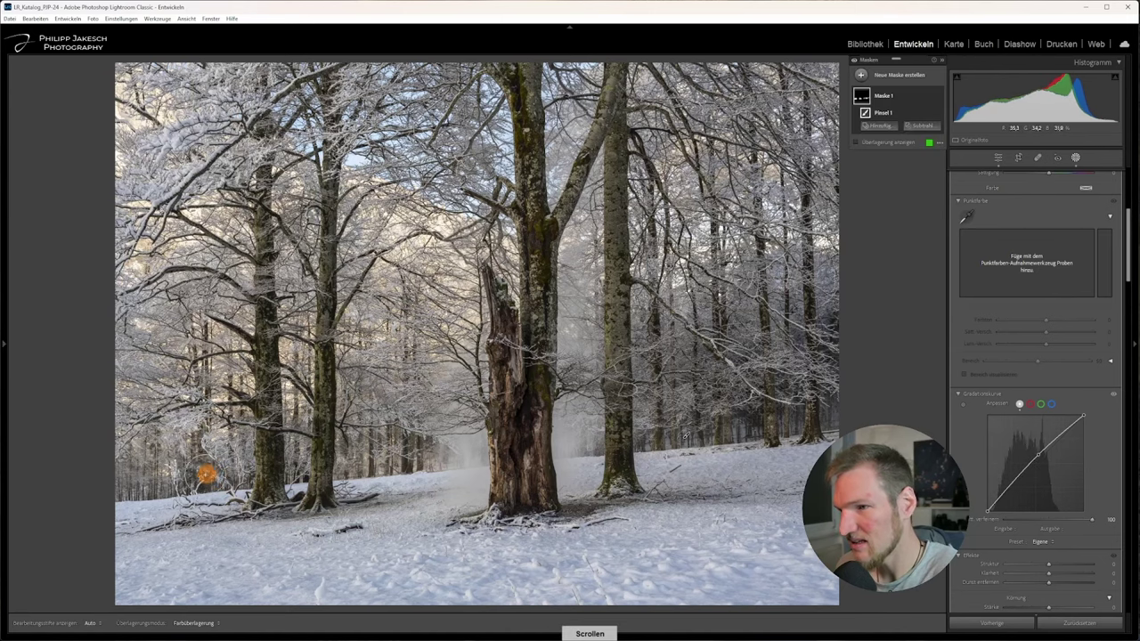
key("h")
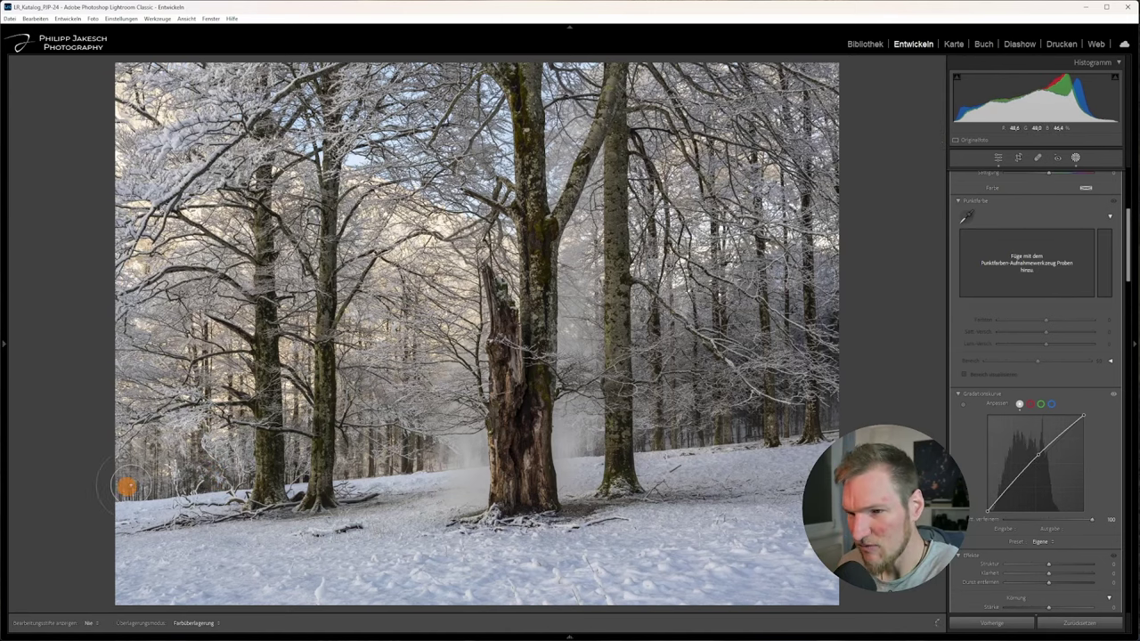
key("h")
key("h")
key("h")
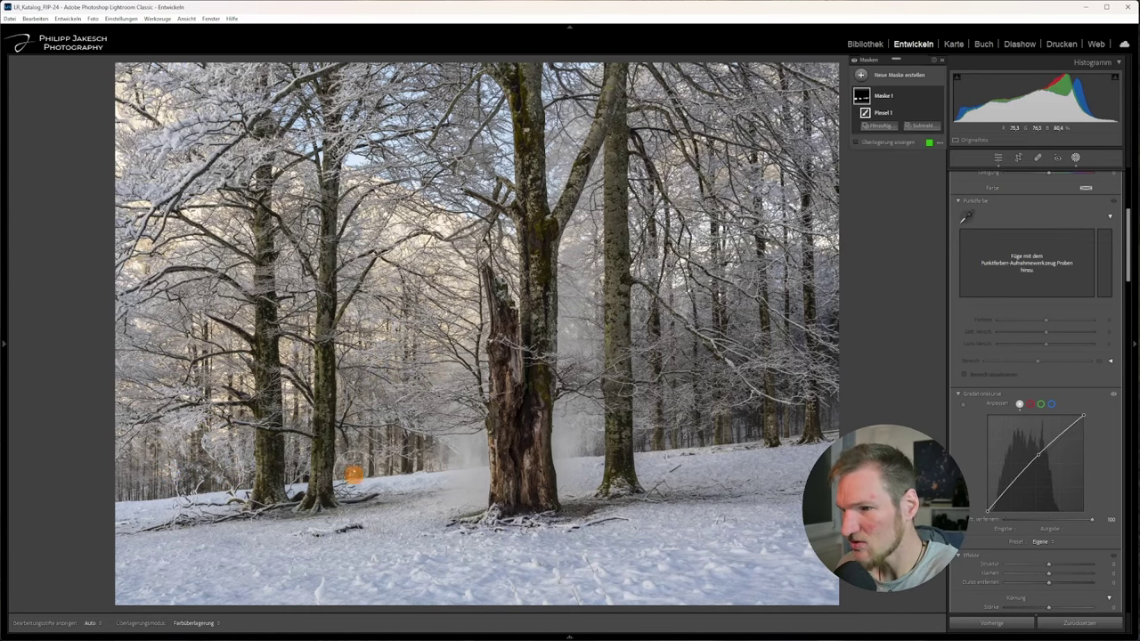
scroll(338, 467, "down", 2)
key("h")
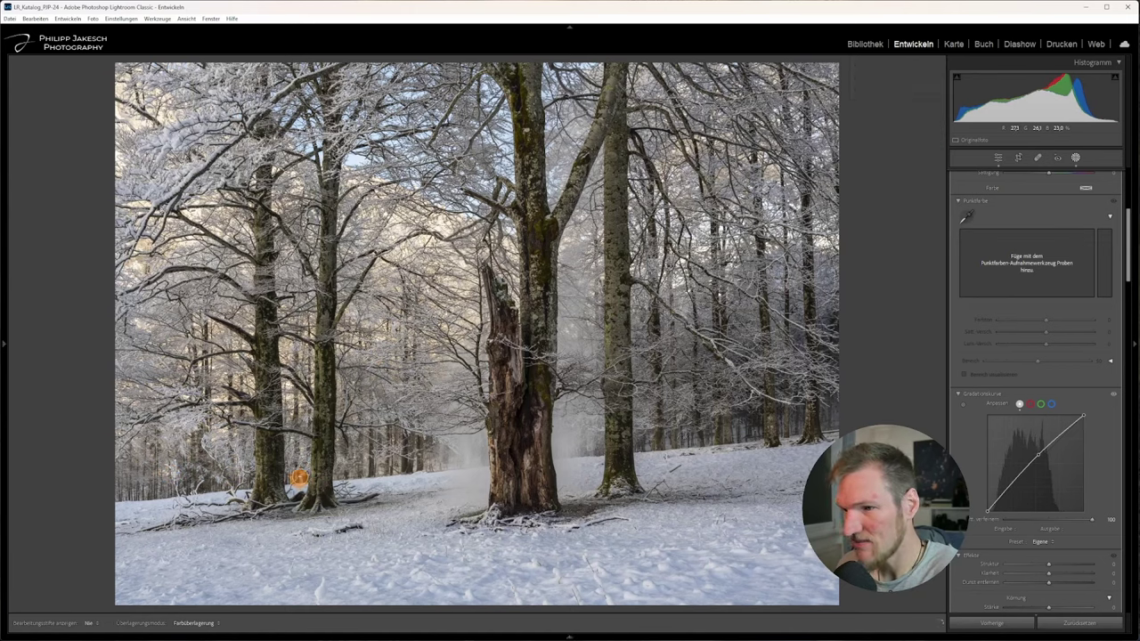
key("h")
key("h")
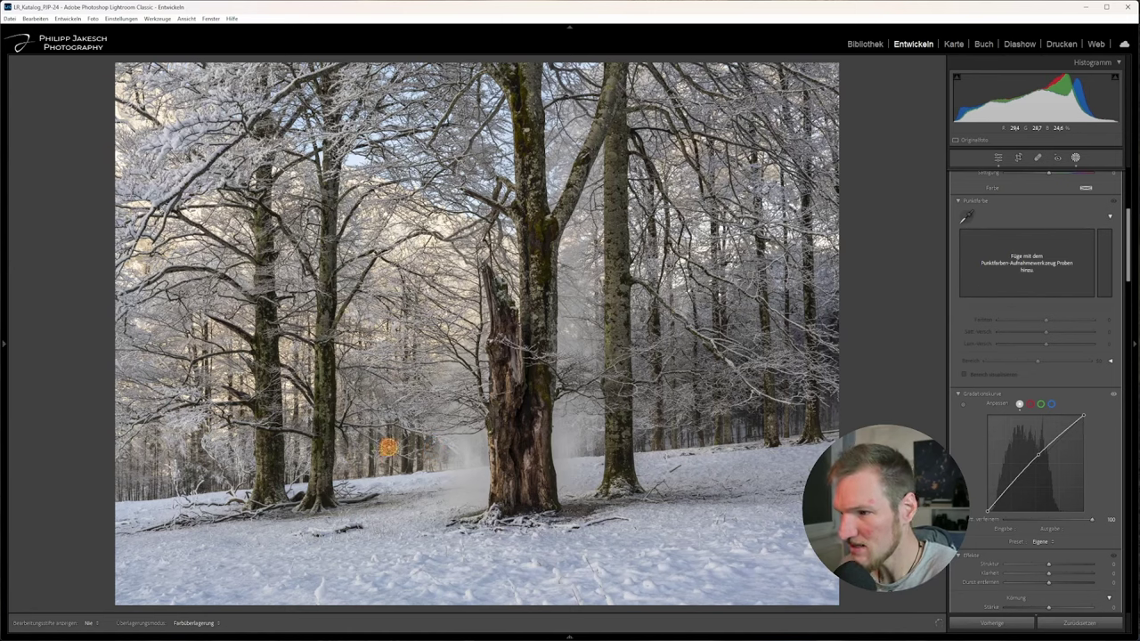
key("h")
key("h")
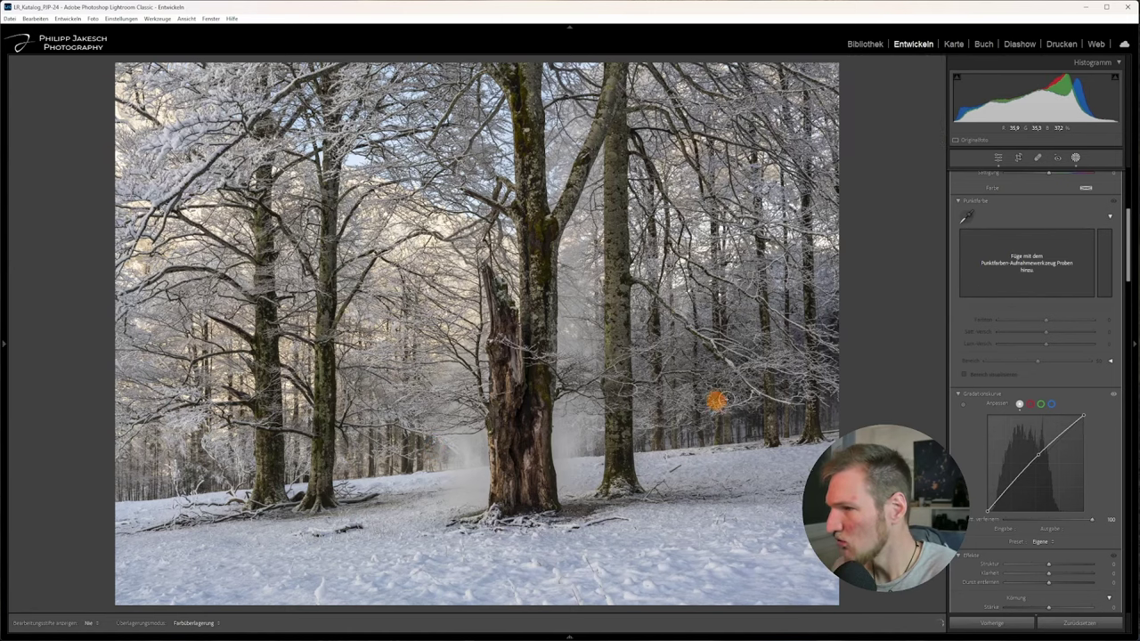
key("h")
mouse_move(862, 100)
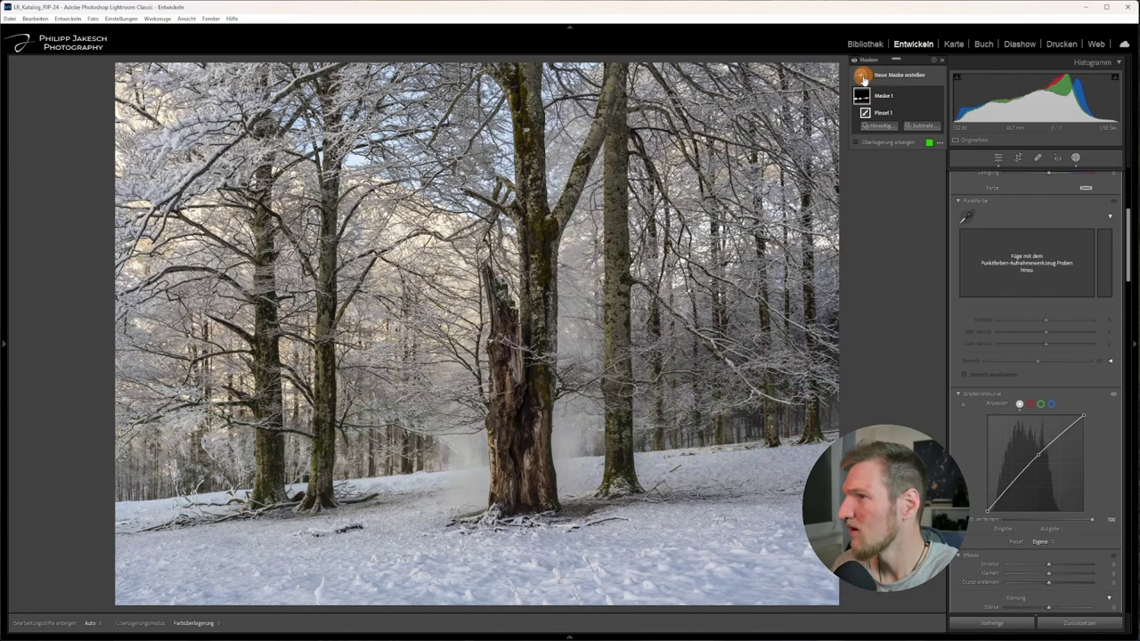
Create a second brush mask with raised Blacks and Dehaze at about -13.
left_click(862, 77)
left_click(908, 160)
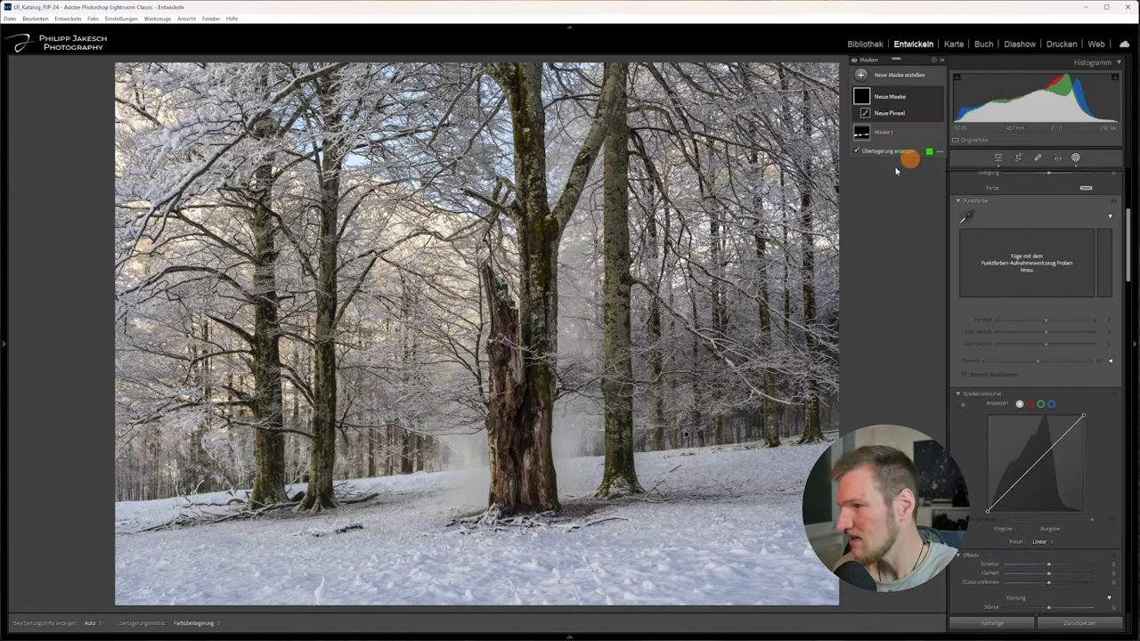
scroll(1048, 555, "down", 2)
scroll(1043, 387, "up", 4)
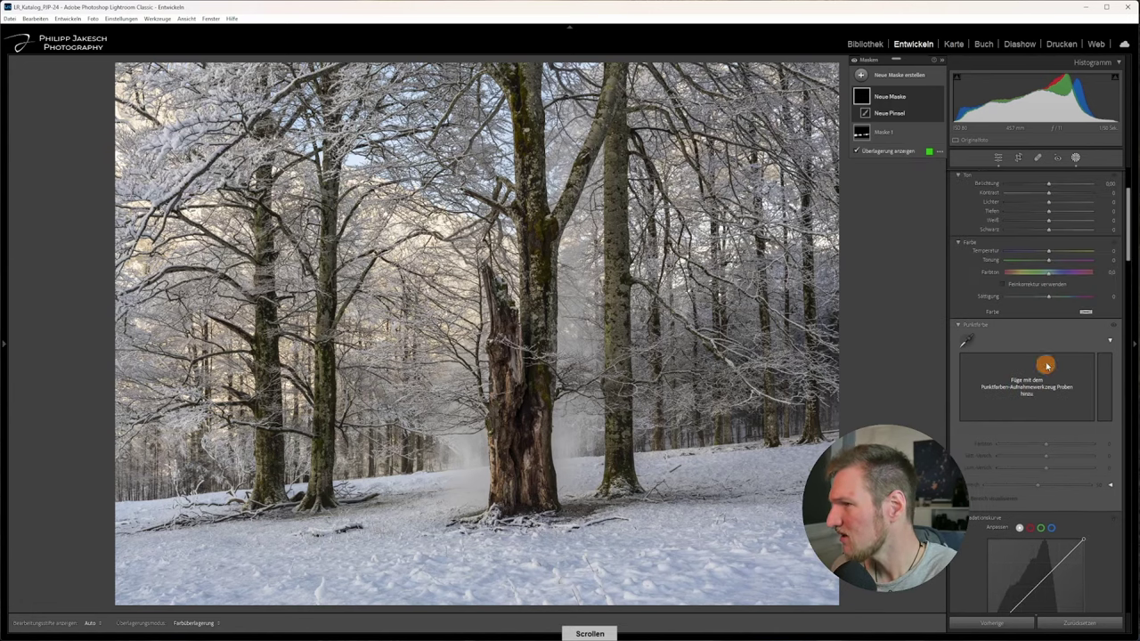
left_click_drag(1052, 230, 1060, 231)
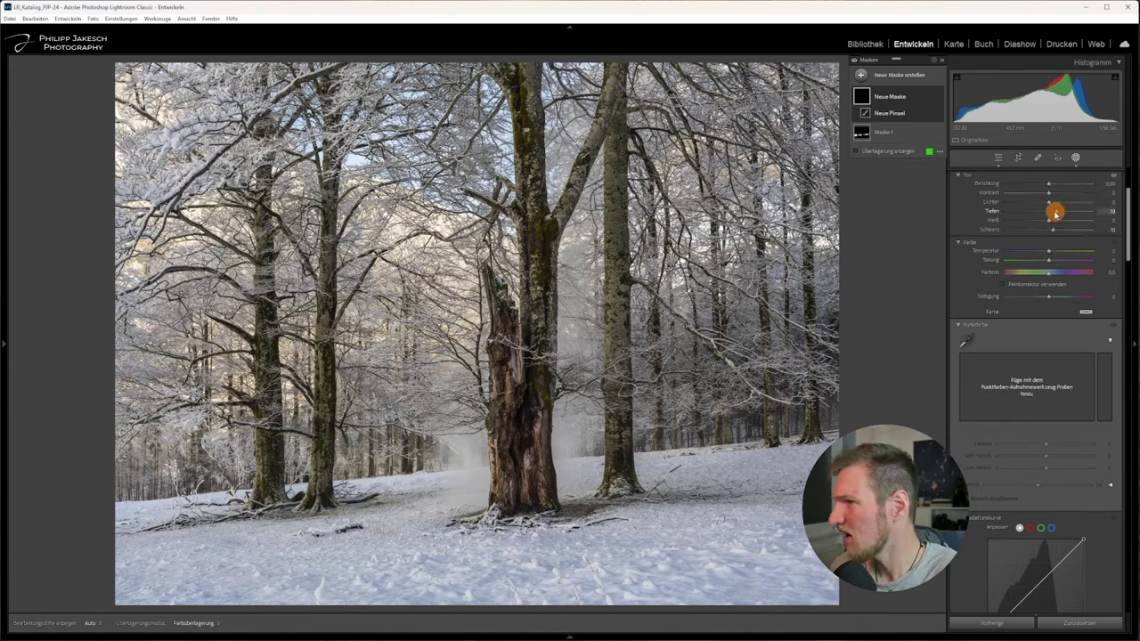
scroll(1024, 339, "down", 3)
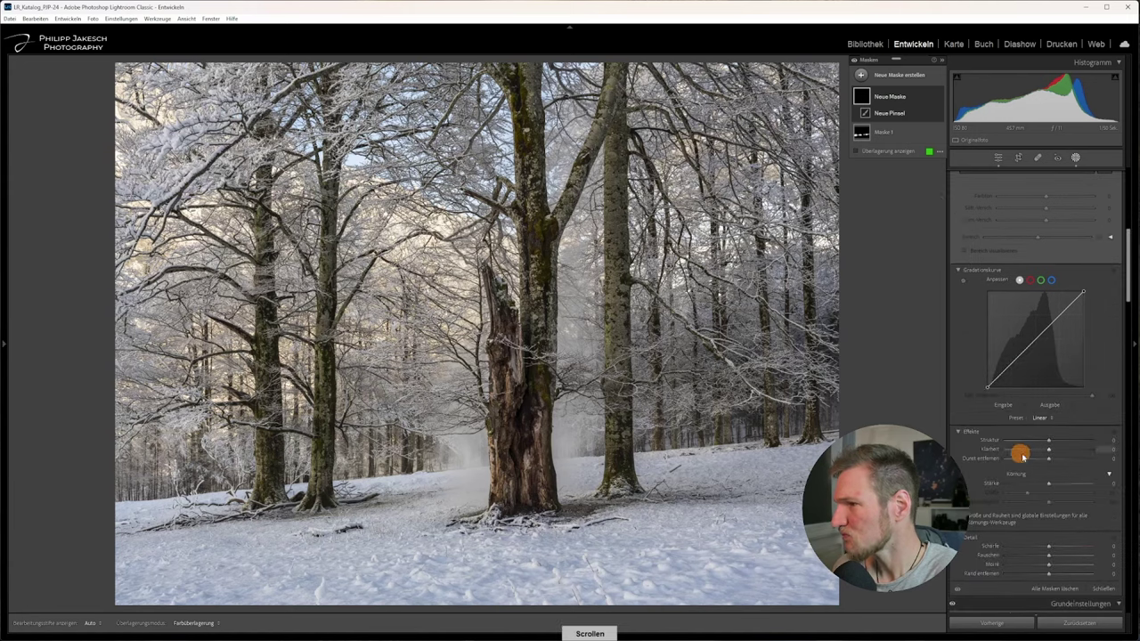
left_click_drag(1048, 460, 1040, 461)
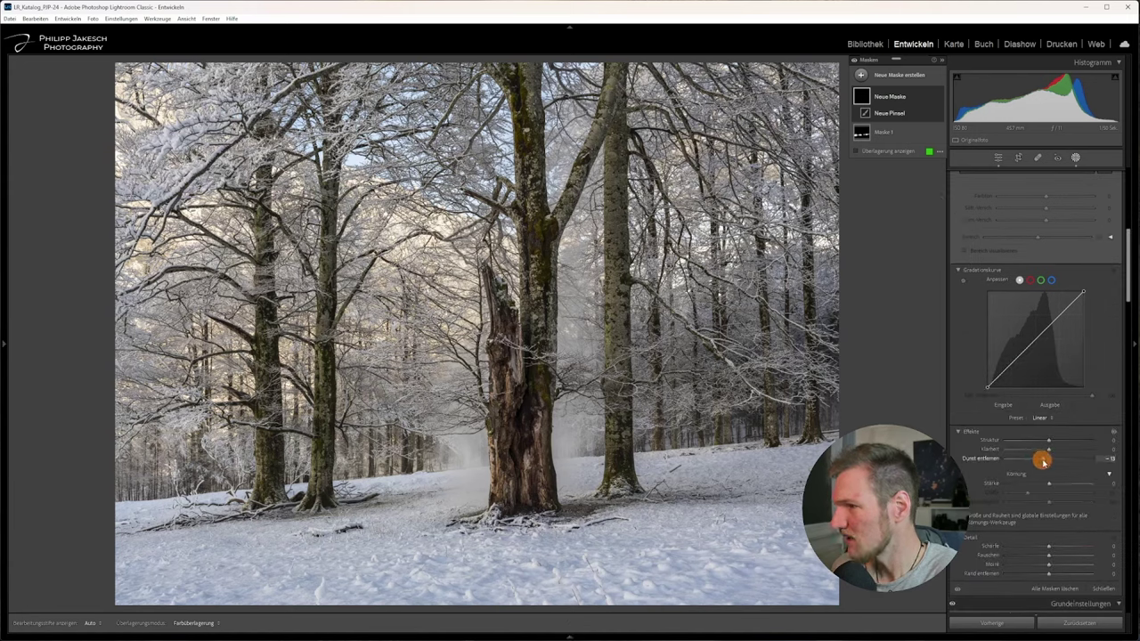
scroll(740, 429, "down", 2)
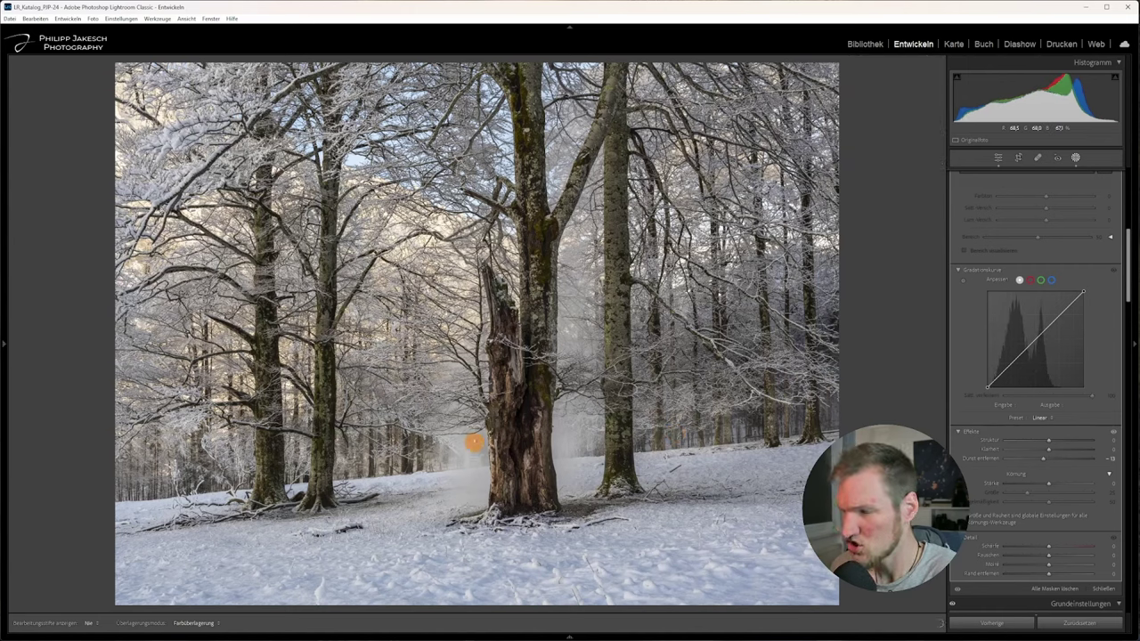
Paint Mask 2 over the background trees around the central trunk's base.
scroll(414, 506, "down", 2)
key("h")
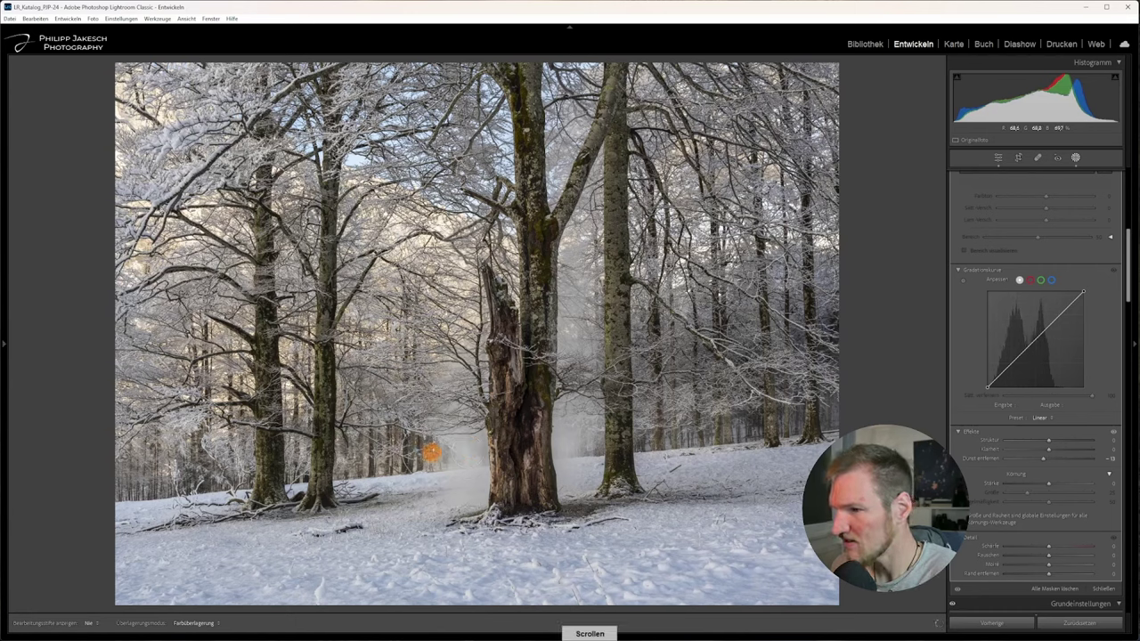
scroll(392, 459, "down", 2)
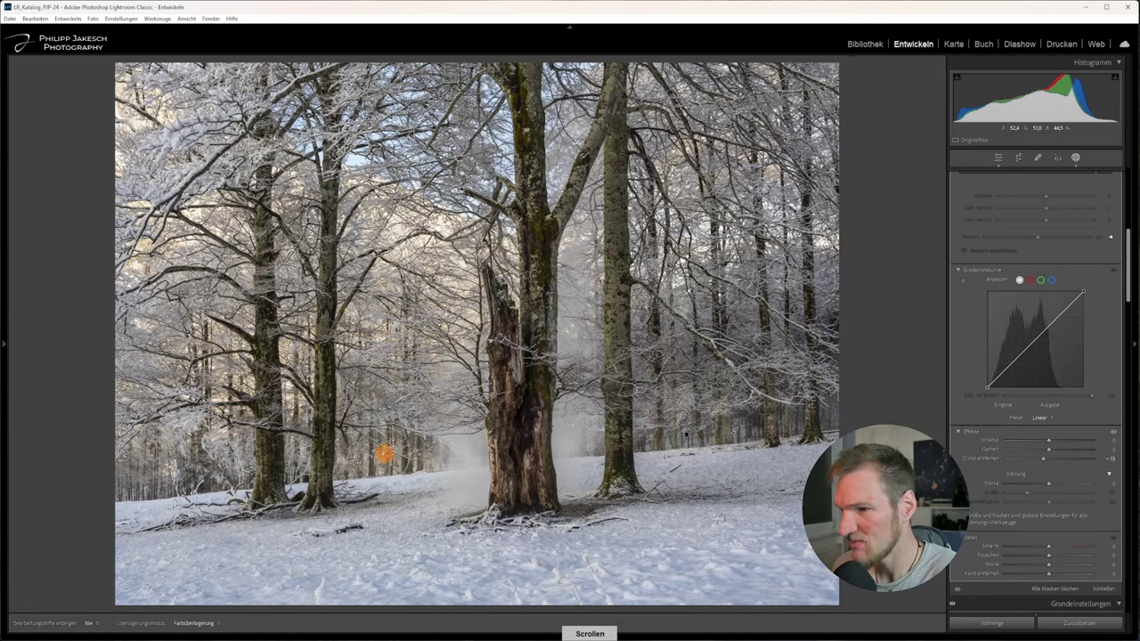
scroll(383, 437, "down", 2)
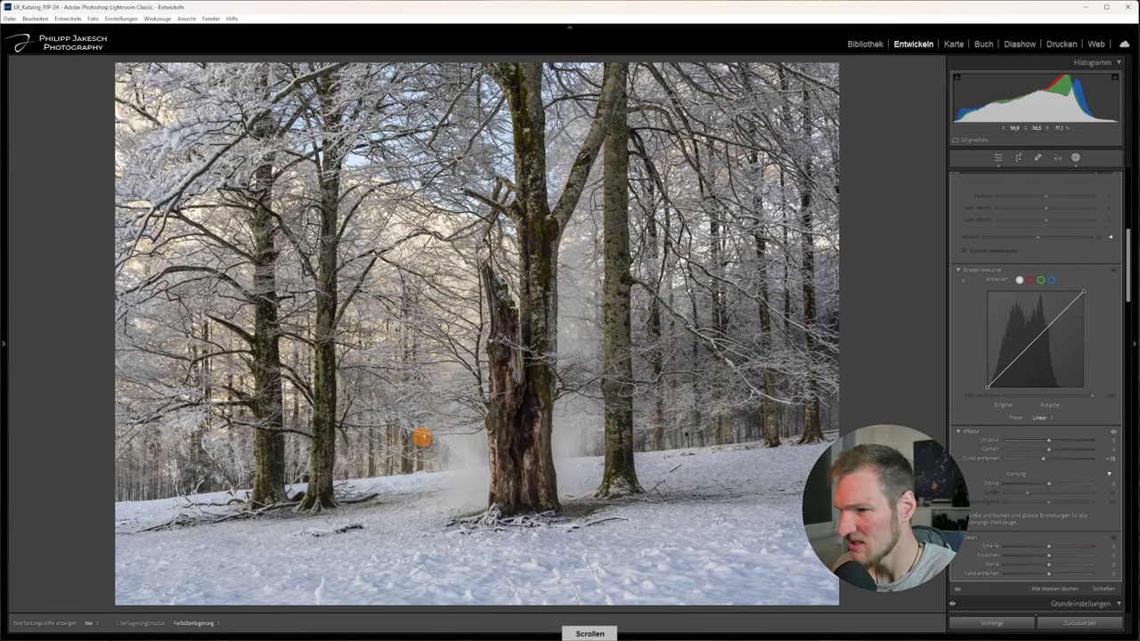
scroll(290, 456, "down", 2)
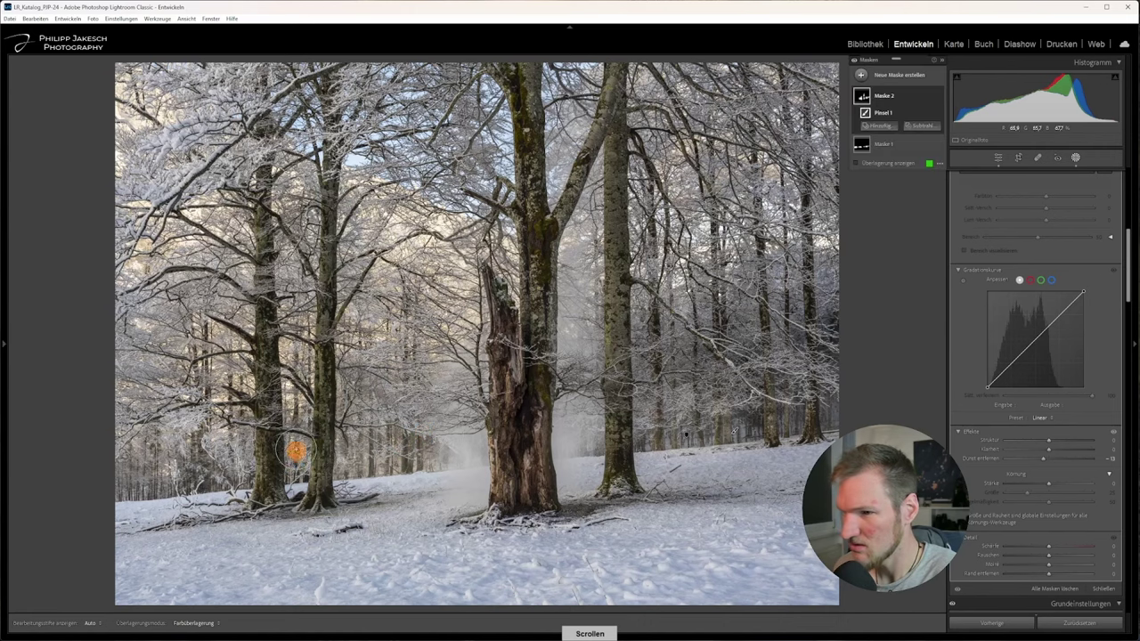
scroll(294, 452, "down", 3)
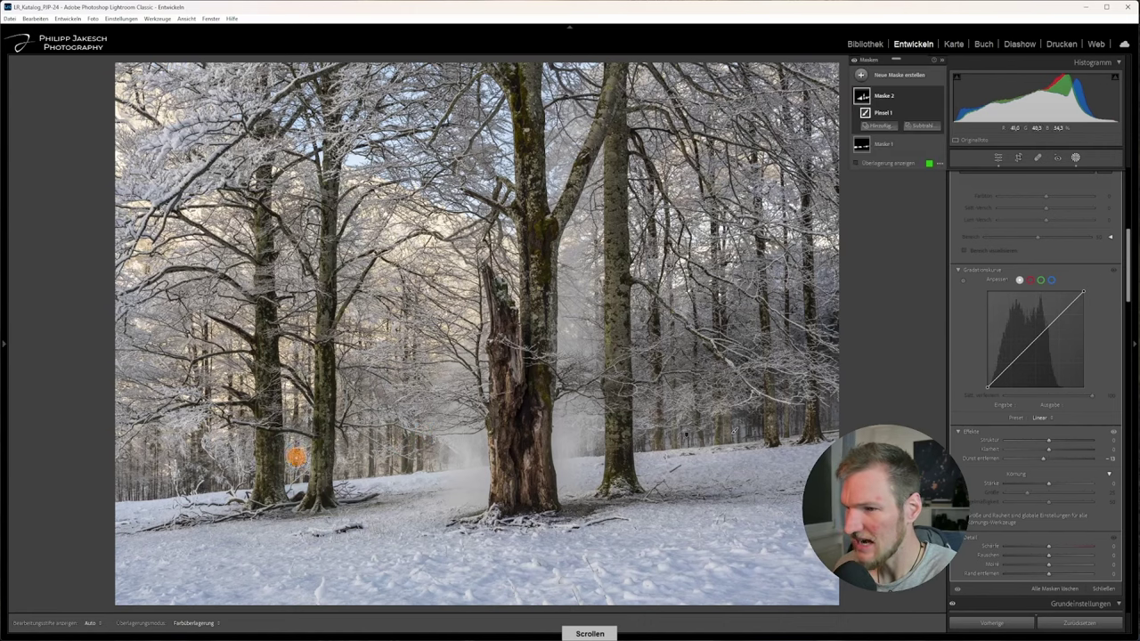
scroll(121, 486, "down", 2)
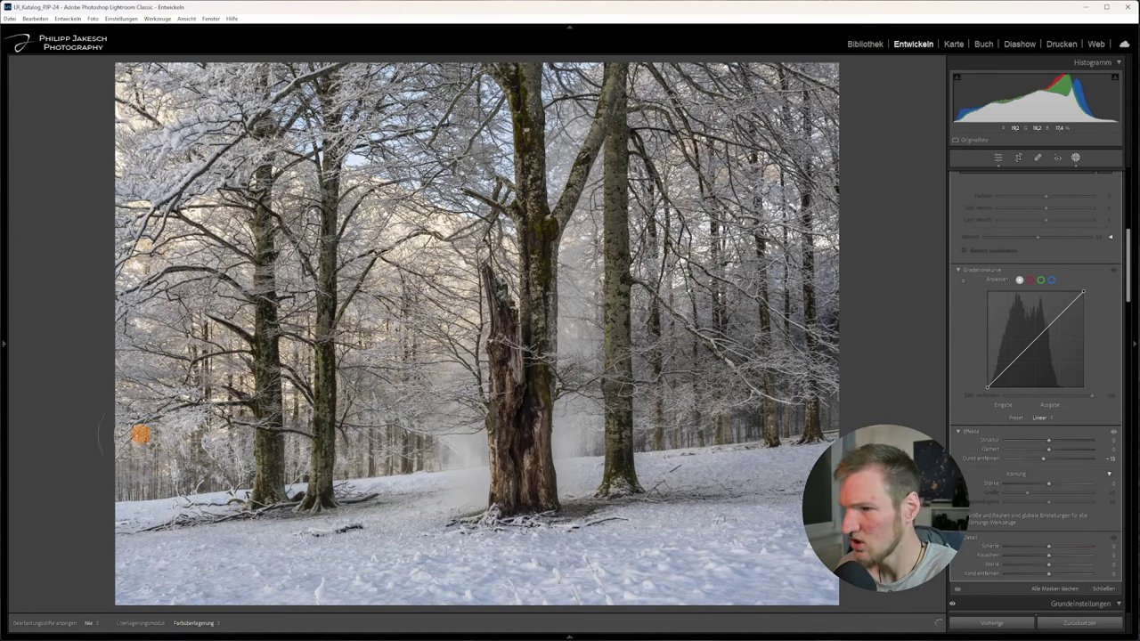
key("h")
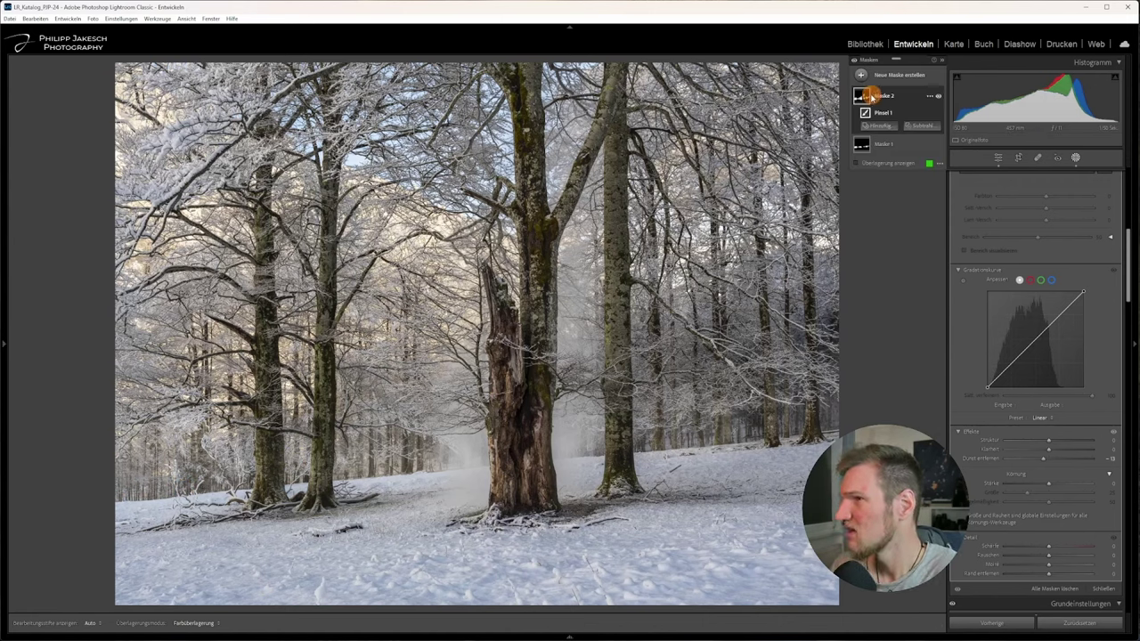
mouse_move(863, 100)
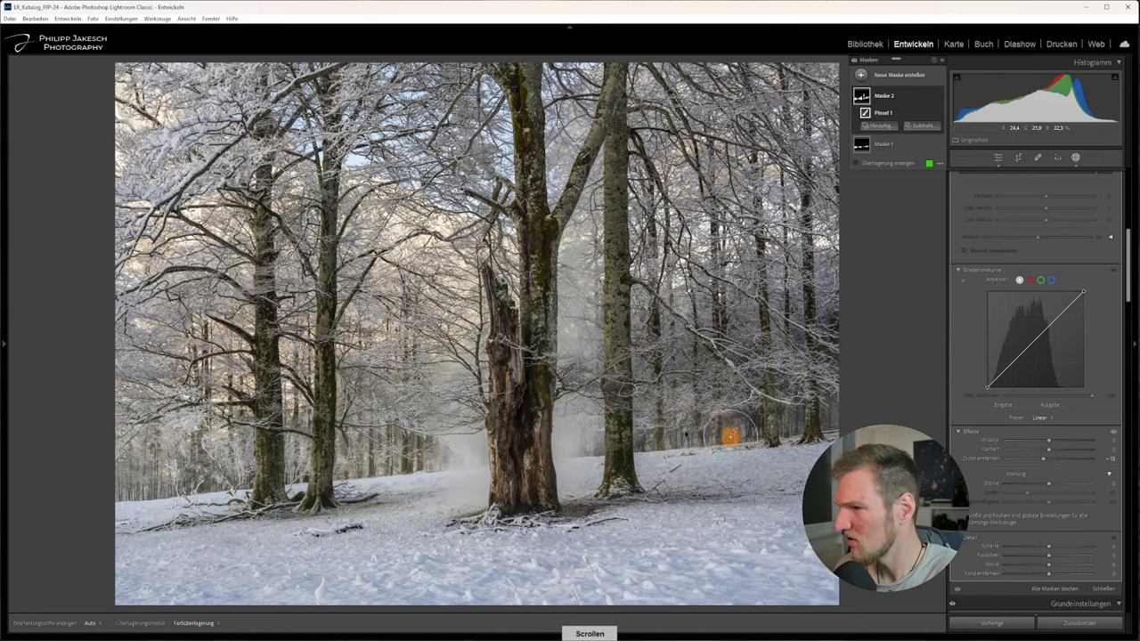
key("h")
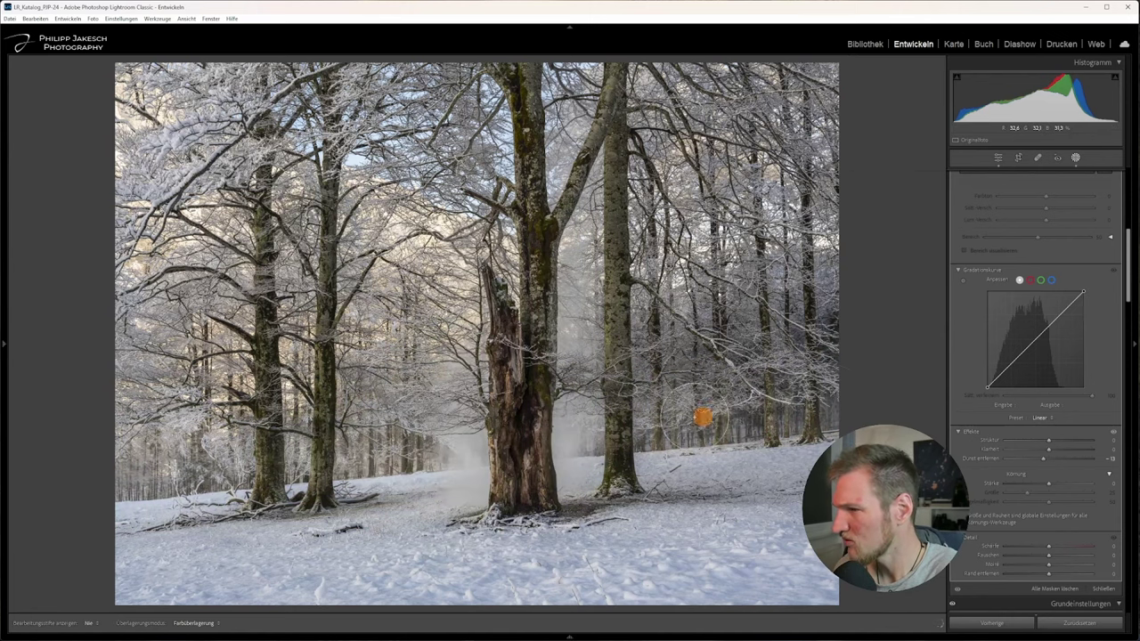
key("h")
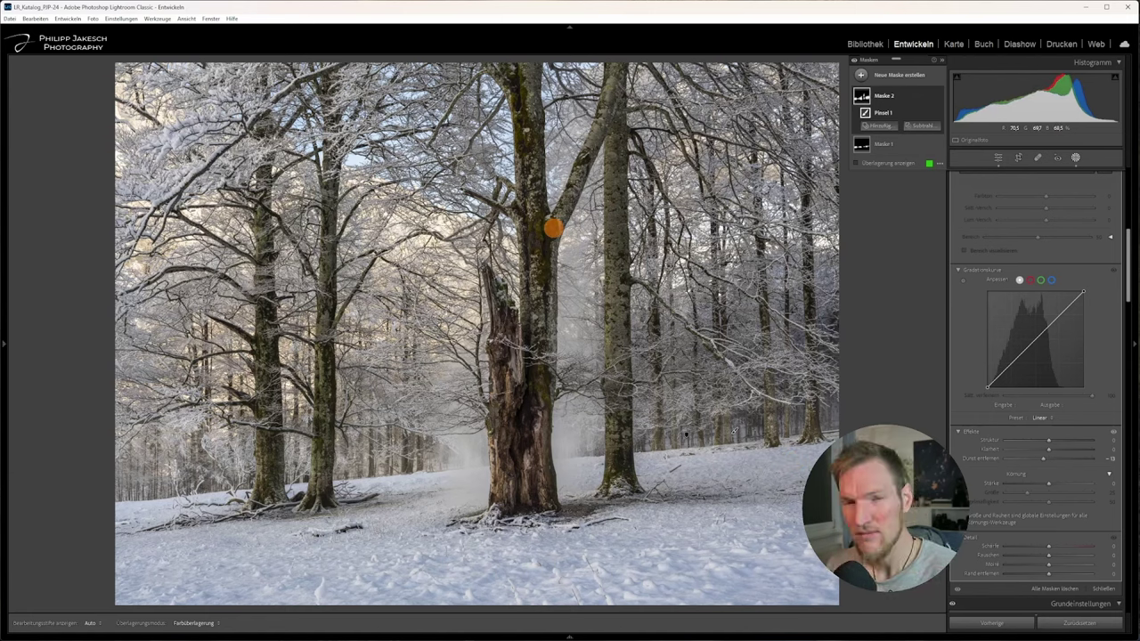
Create a third brush mask with Highlights about 27 and Whites about 19.
left_click(860, 75)
left_click(903, 159)
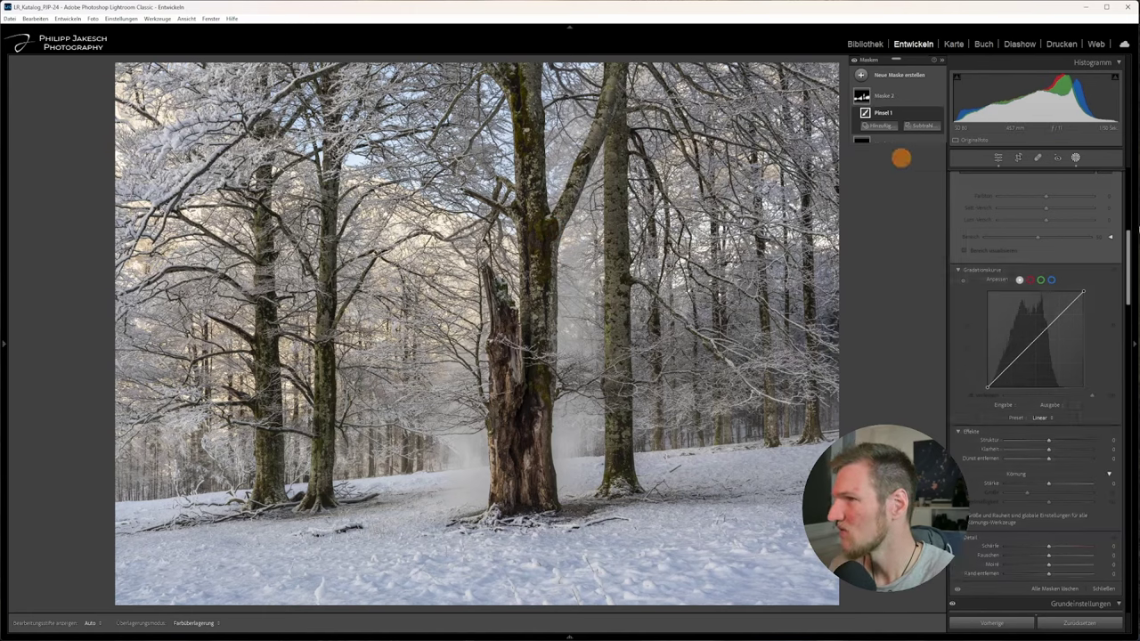
left_click_drag(1055, 323, 1053, 308)
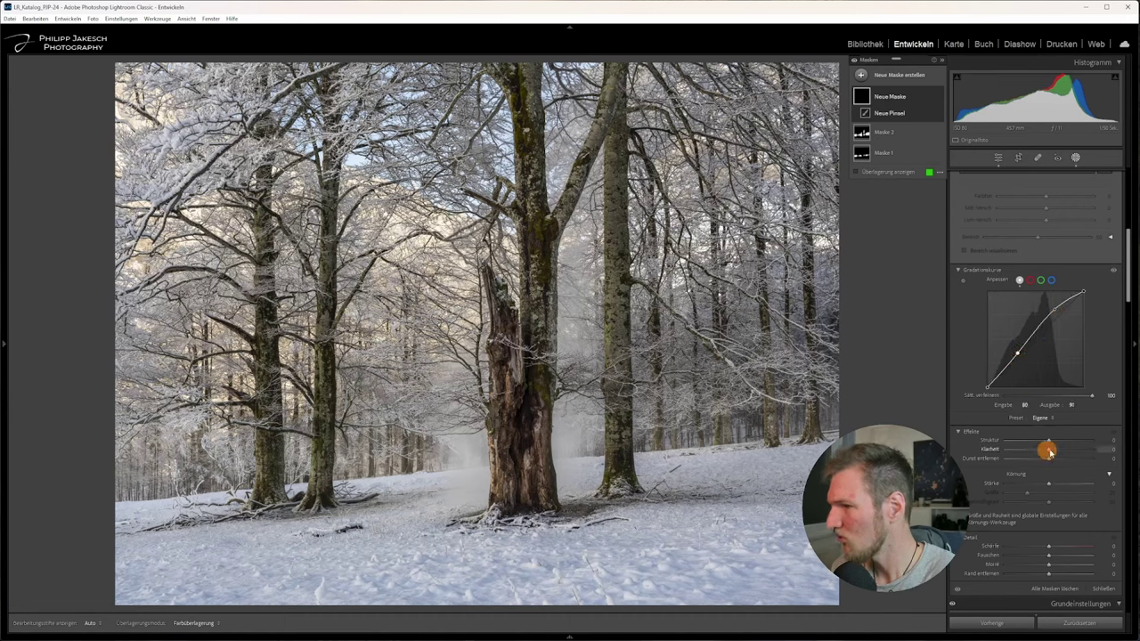
left_click_drag(1057, 451, 1054, 445)
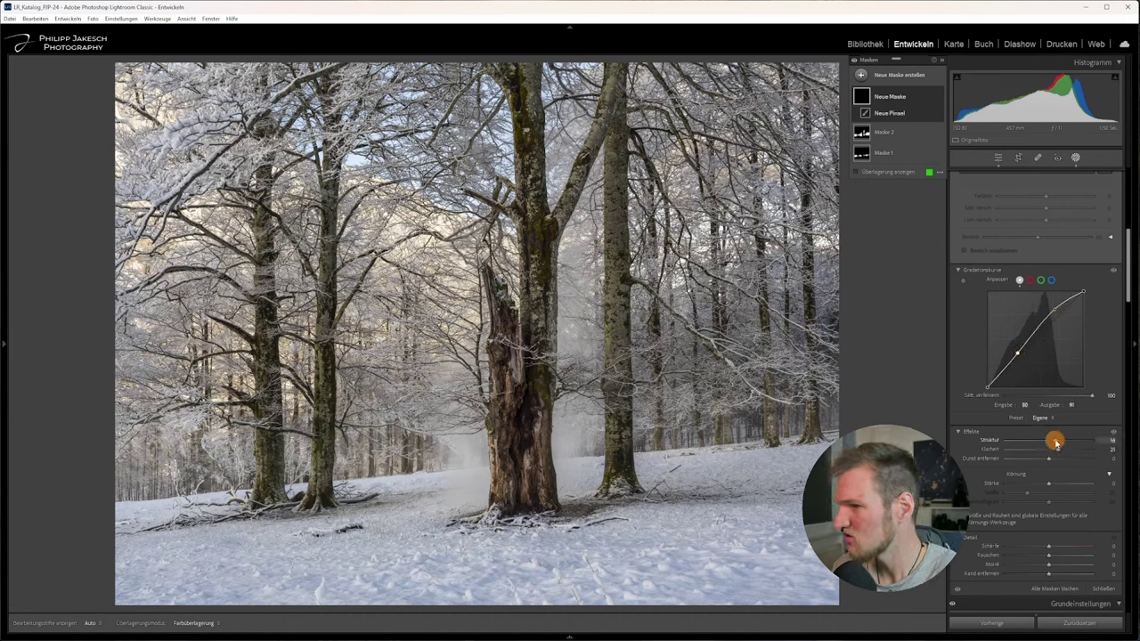
scroll(1007, 374, "up", 5)
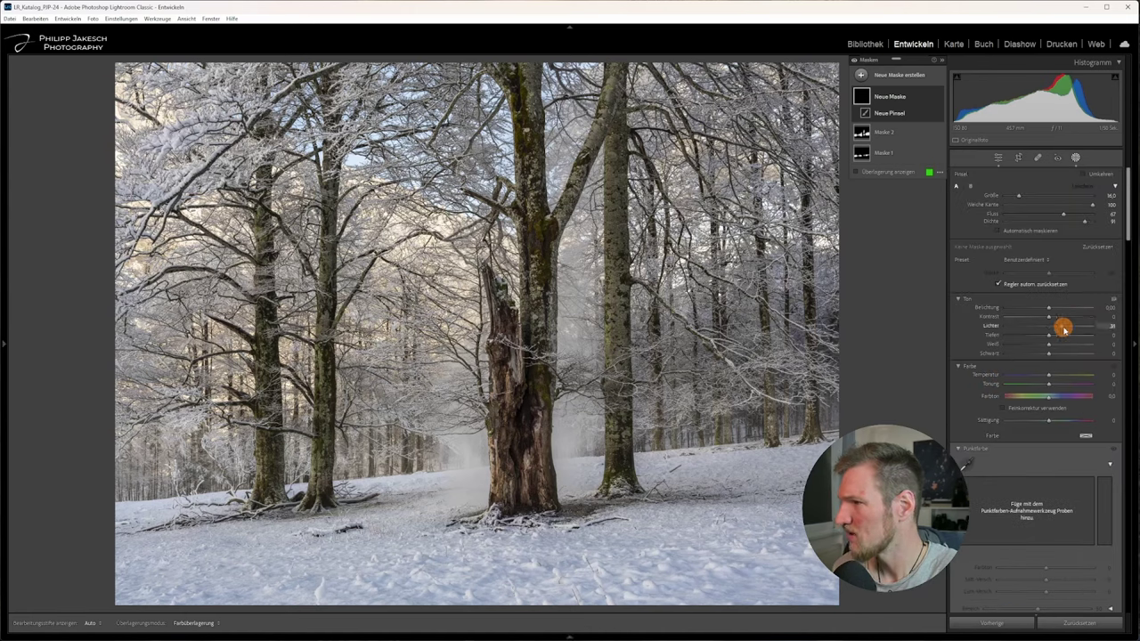
left_click(1050, 347)
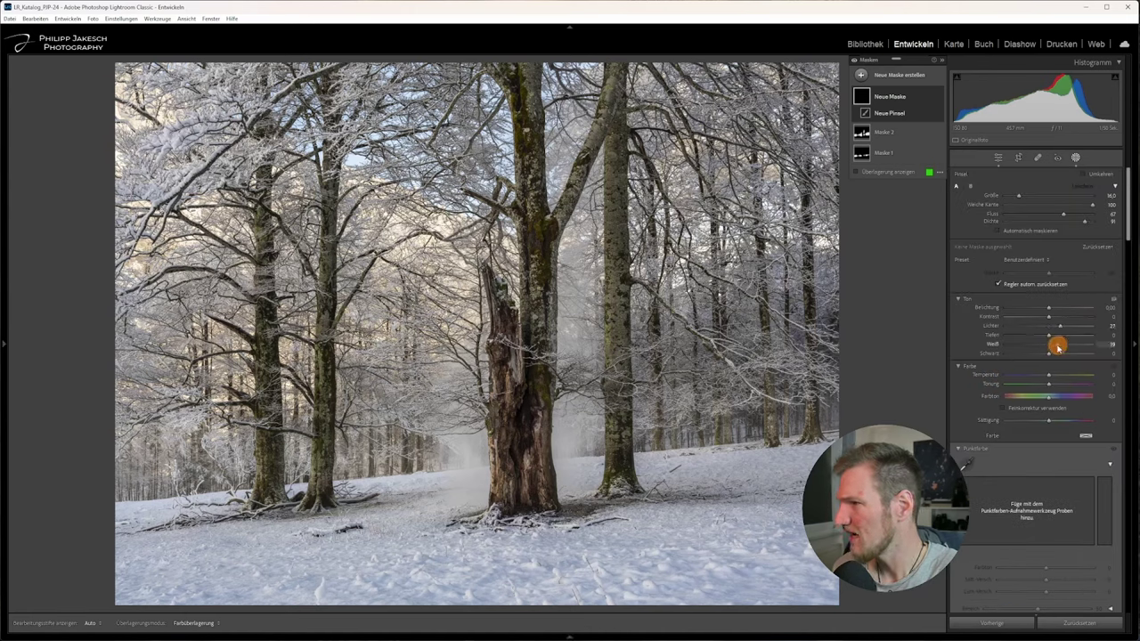
Paint Mask 3 along the broken trunk, the left trunk and the middle-left trunk.
scroll(522, 471, "down", 4)
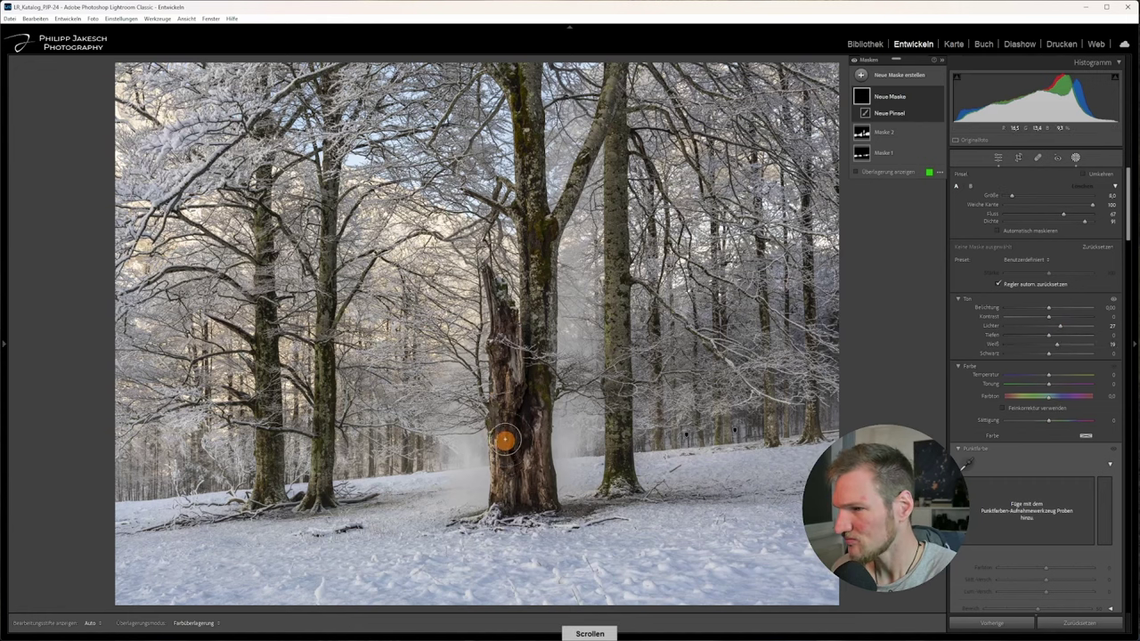
mouse_move(504, 437)
left_mouse_down()
mouse_move(503, 476)
mouse_move(501, 328)
mouse_move(499, 460)
mouse_move(532, 459)
mouse_move(535, 476)
mouse_move(529, 416)
mouse_move(543, 326)
mouse_move(526, 131)
mouse_move(532, 293)
mouse_move(617, 67)
mouse_move(607, 123)
mouse_move(629, 504)
left_mouse_up()
scroll(535, 369, "down", 1)
mouse_move(325, 466)
left_mouse_down()
mouse_move(318, 496)
mouse_move(327, 240)
mouse_move(323, 418)
left_mouse_up()
mouse_move(264, 311)
left_mouse_down()
mouse_move(272, 454)
mouse_move(256, 520)
mouse_move(252, 375)
mouse_move(260, 403)
mouse_move(264, 305)
mouse_move(271, 519)
left_mouse_up()
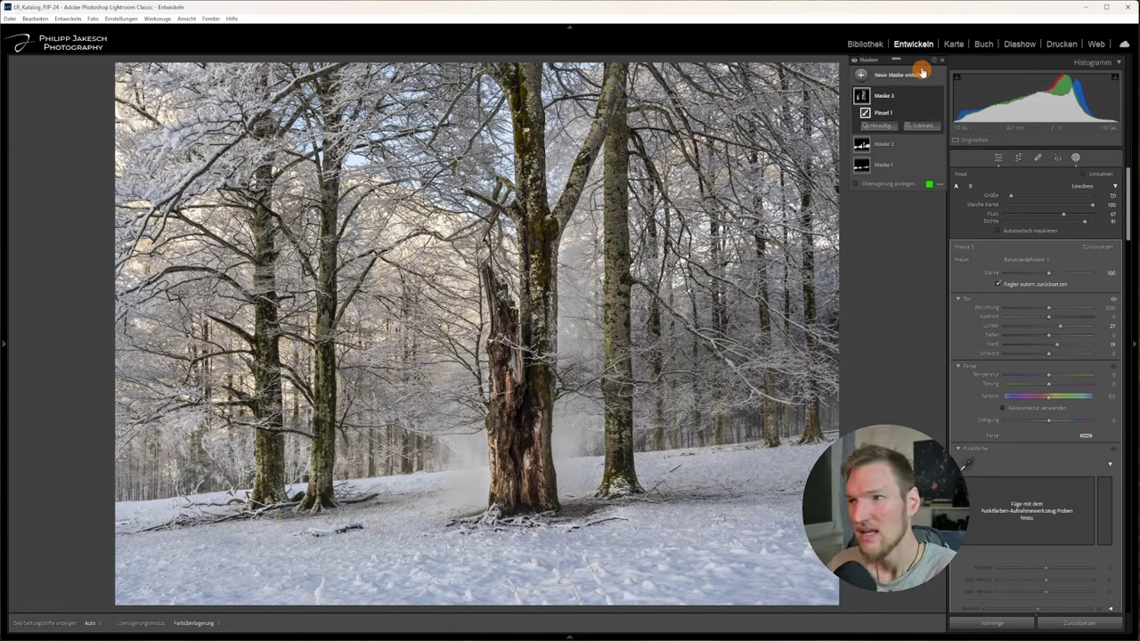
mouse_move(867, 151)
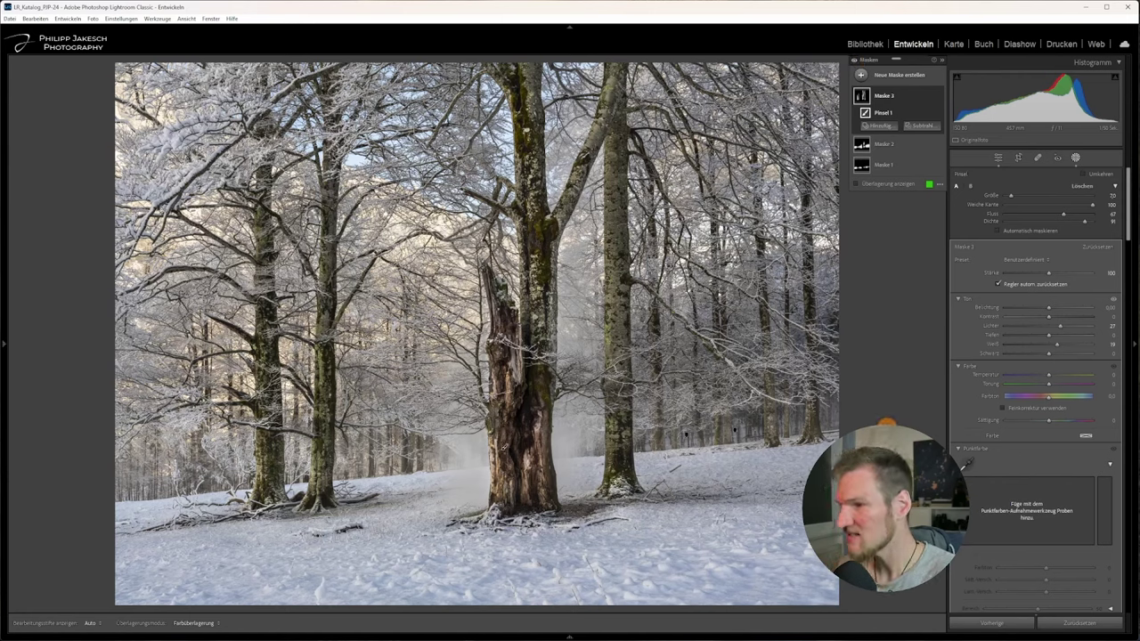
Create a fourth brush mask with Highlights 18 and Whites 19, painted over the broken trunk.
left_click(861, 77)
left_click(902, 160)
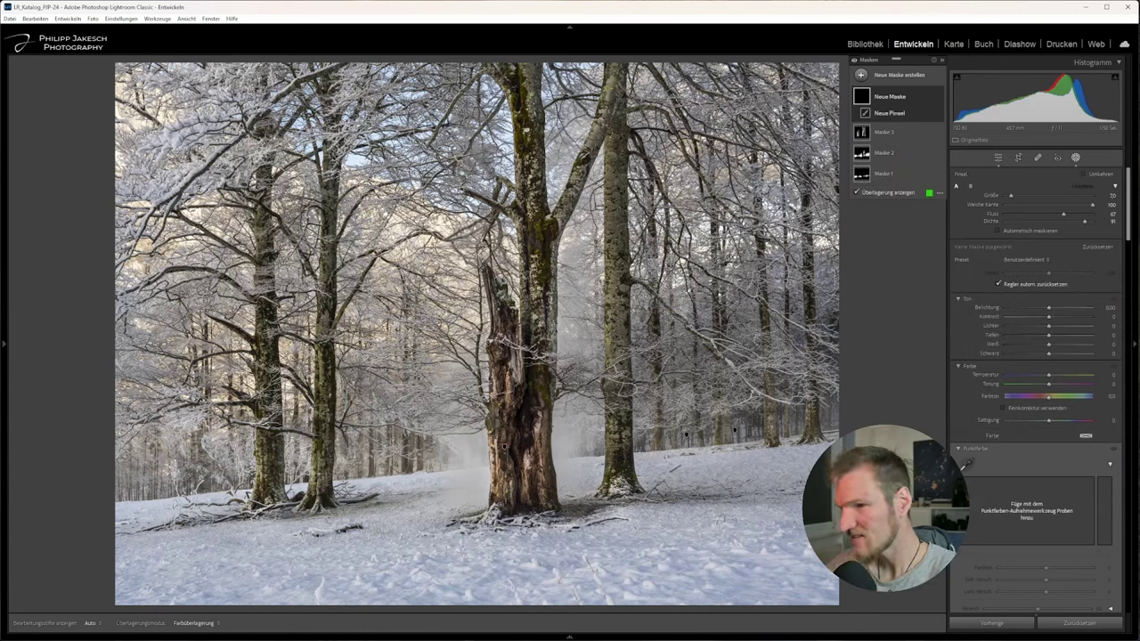
left_click(1054, 342)
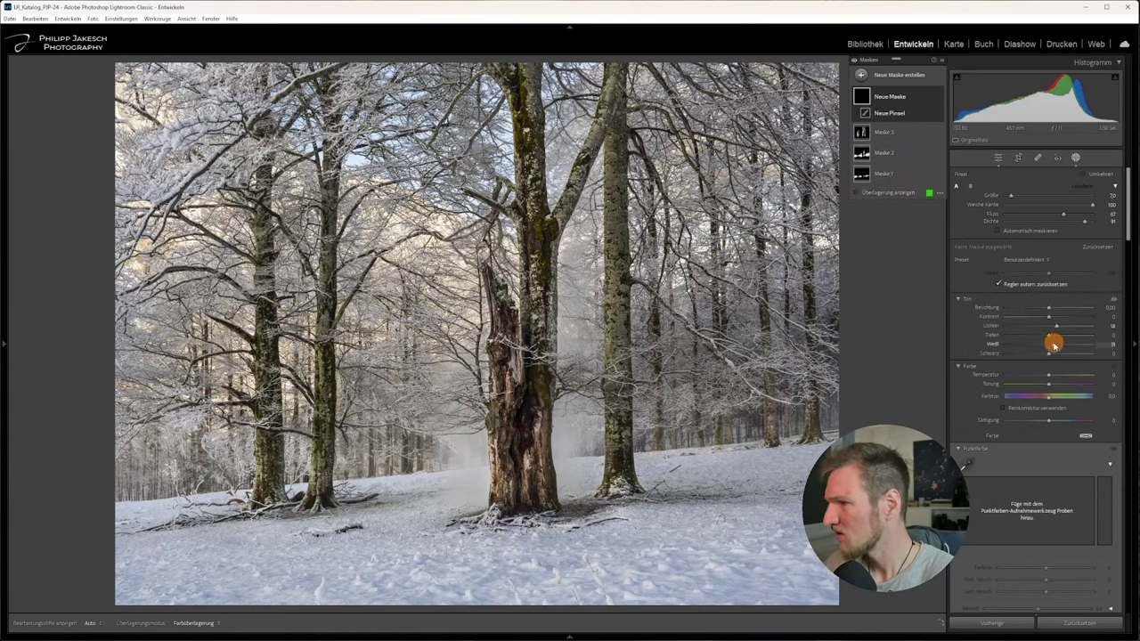
left_click_drag(1054, 344, 1057, 343)
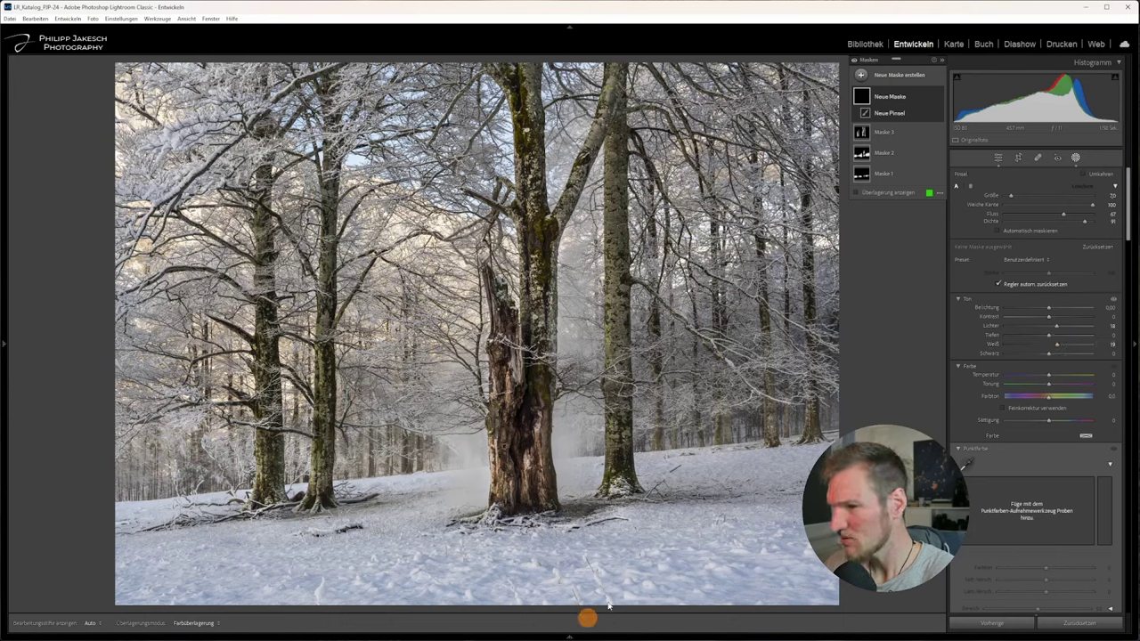
scroll(1016, 390, "down", 5)
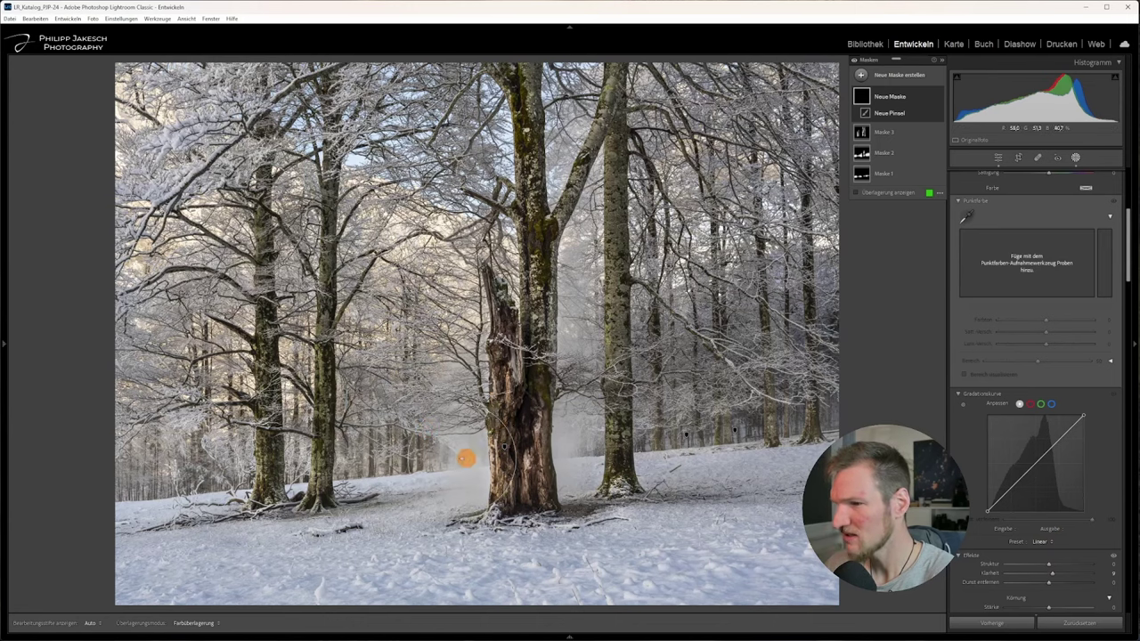
scroll(522, 472, "up", 3)
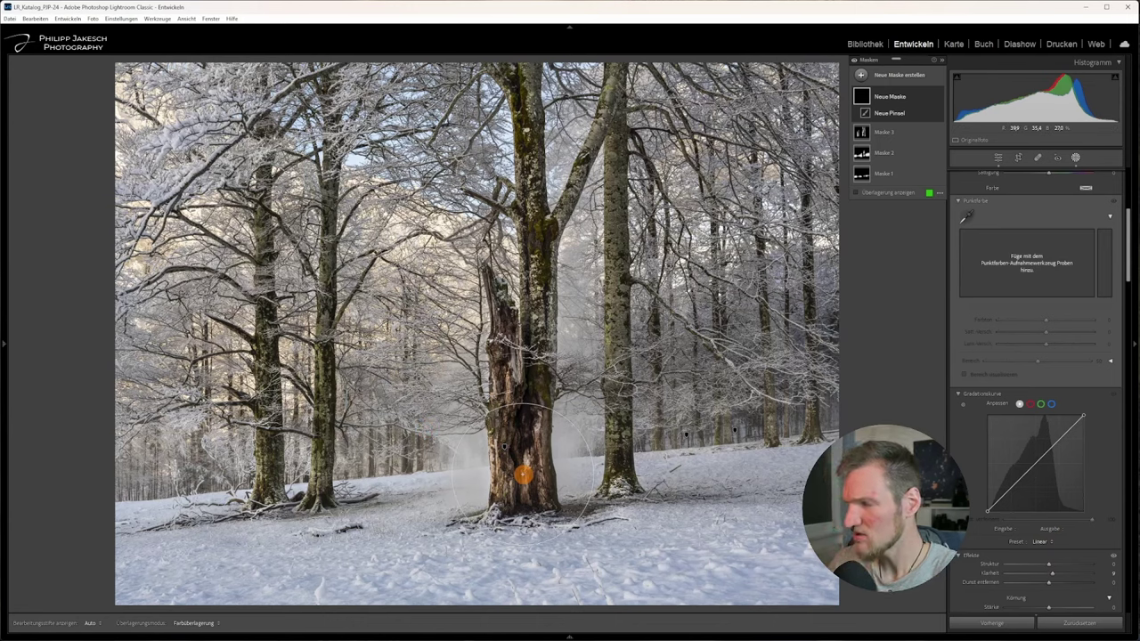
key("h")
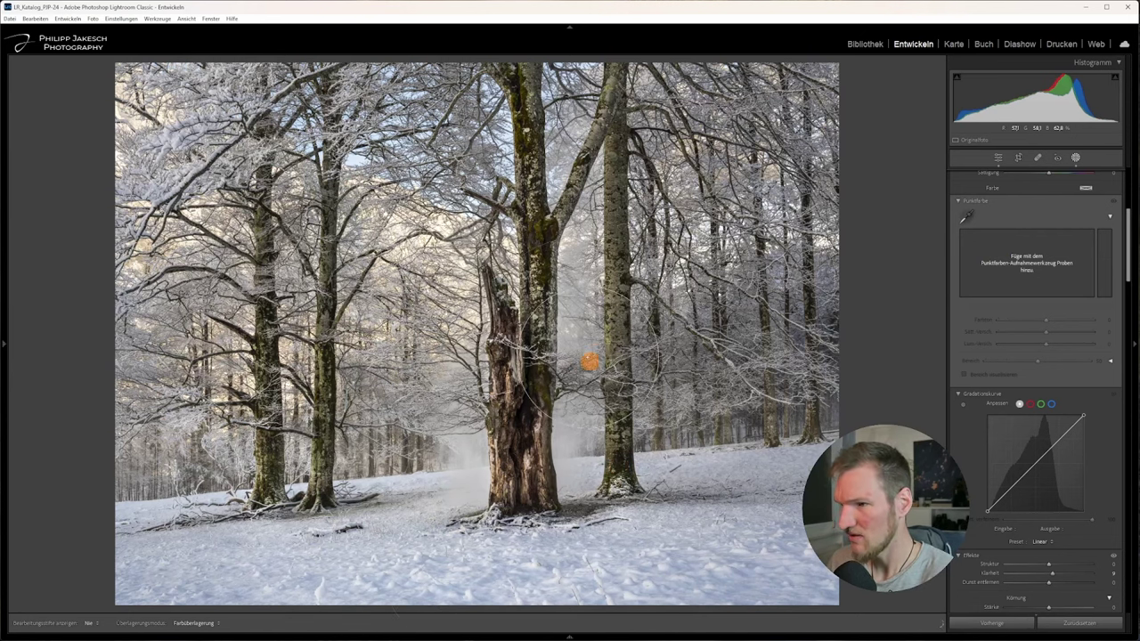
Compare the edit with all masks and then Mask 4 switched off and on.
key("shift+w")
mouse_move(868, 102)
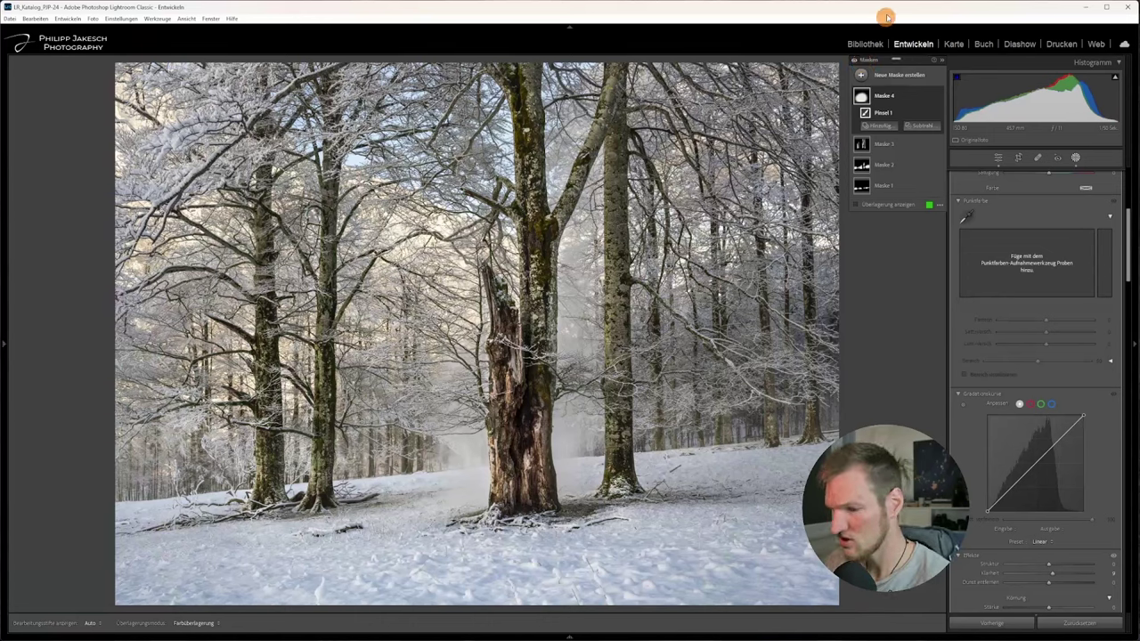
left_click(853, 62)
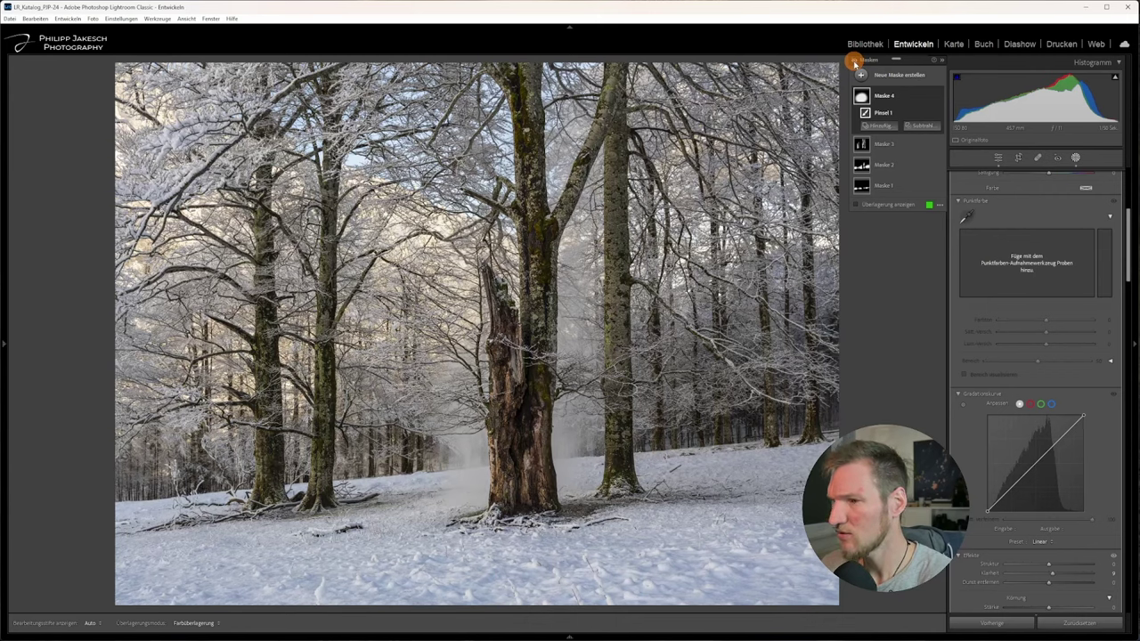
left_click(854, 63)
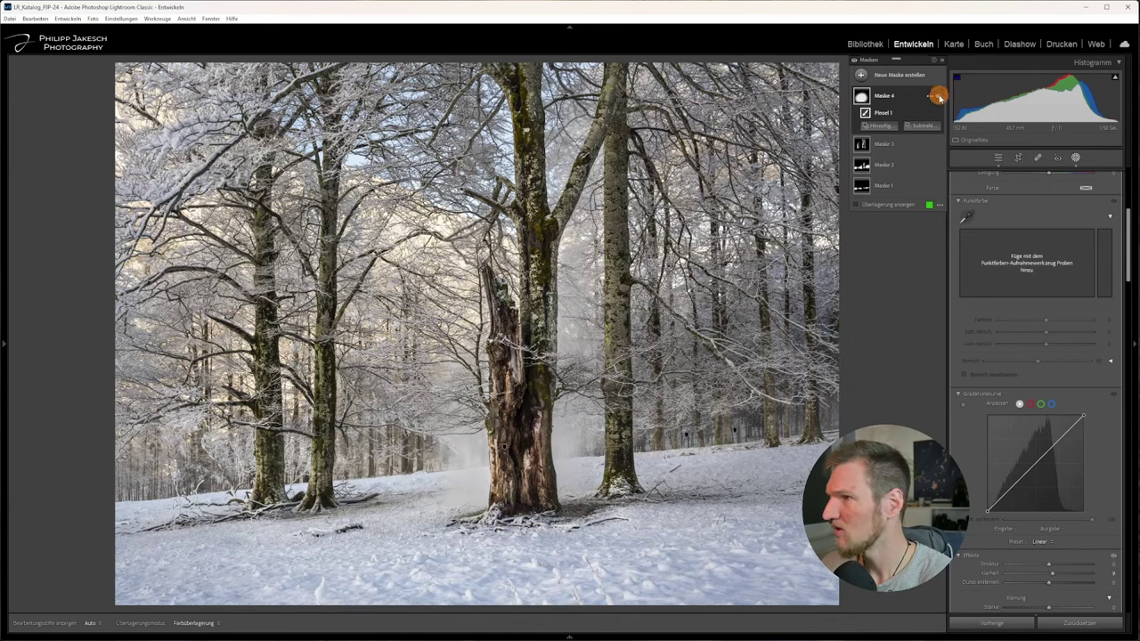
left_click(939, 98)
left_click(939, 98)
left_click(939, 98)
left_click(940, 98)
left_click(939, 98)
left_click(940, 98)
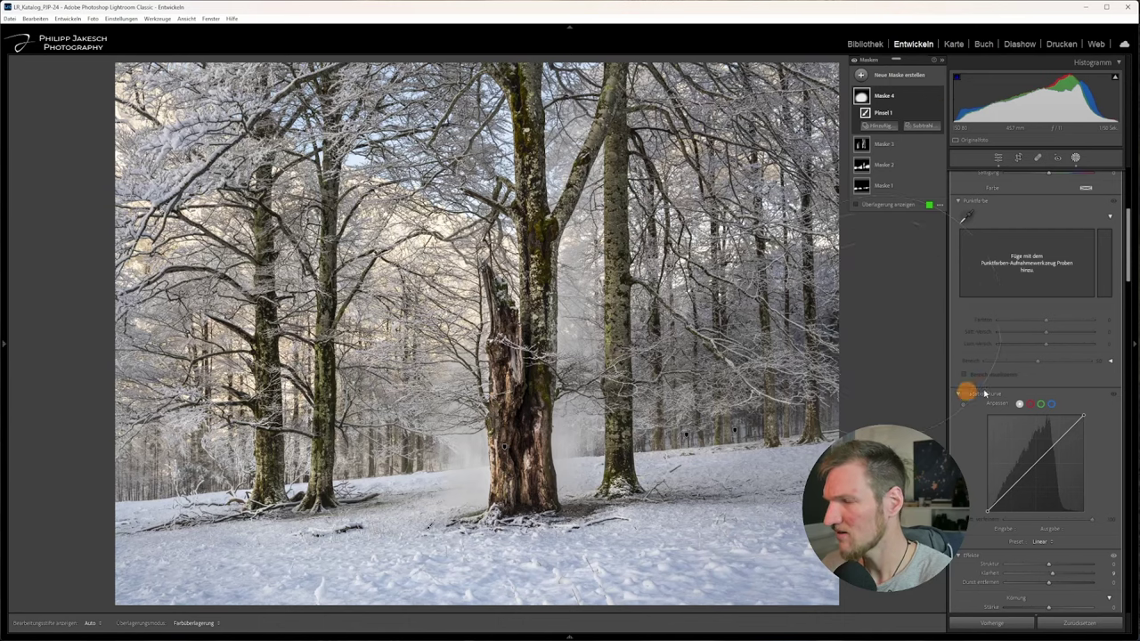
Crop the forest photo to 16 x 10, trimming the top, and view it in the Library.
key("r")
left_click(1094, 194)
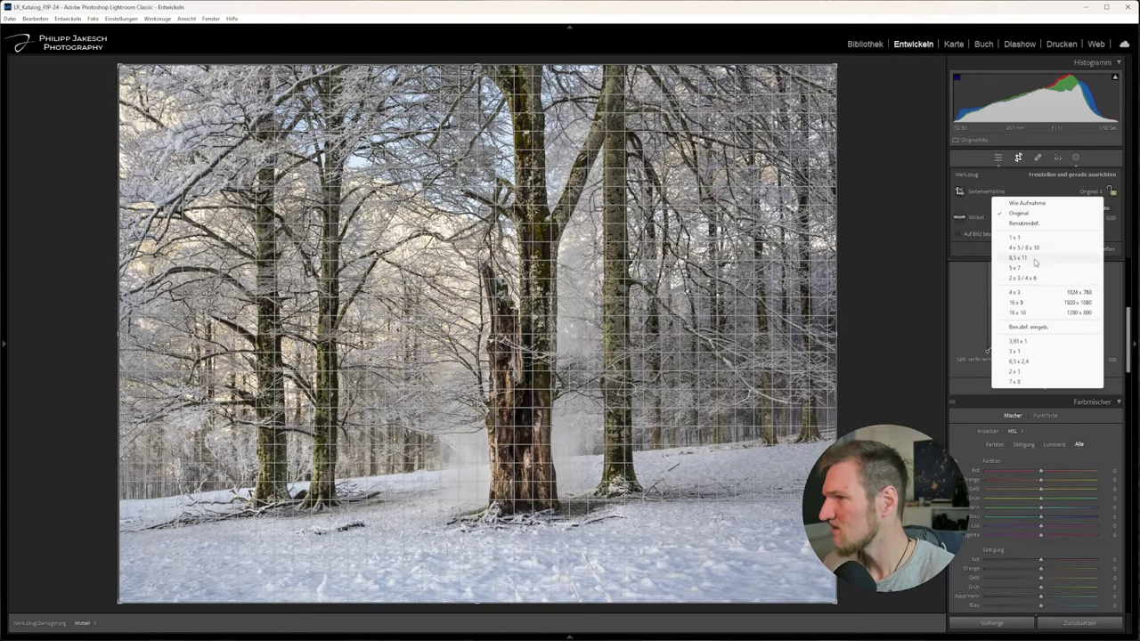
left_click(1029, 313)
left_click_drag(658, 360, 733, 275)
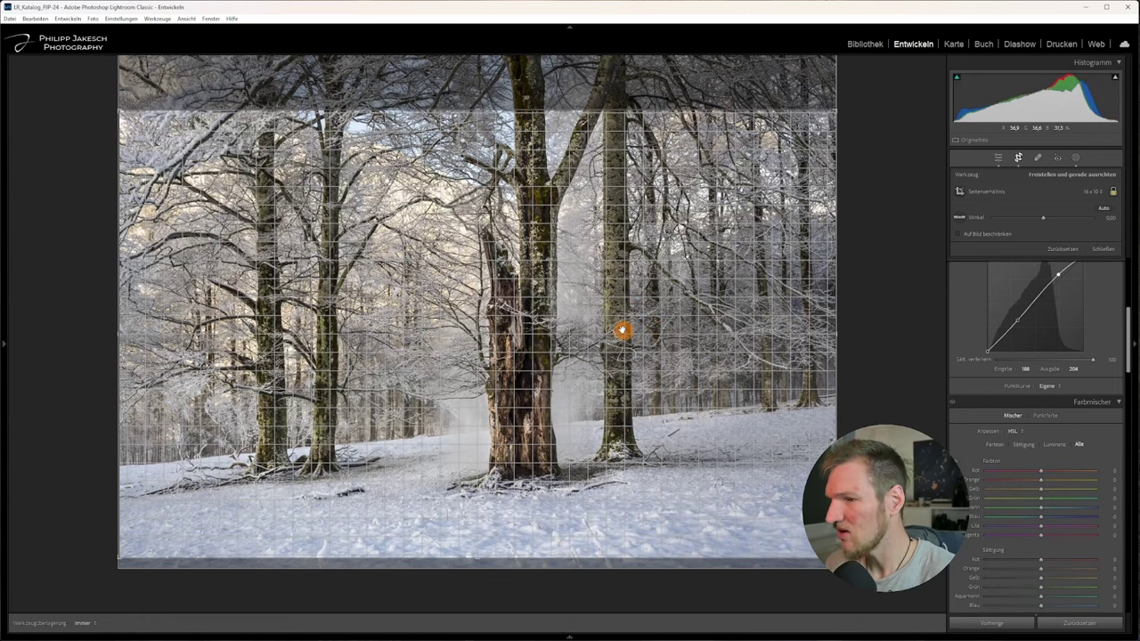
key("Return")
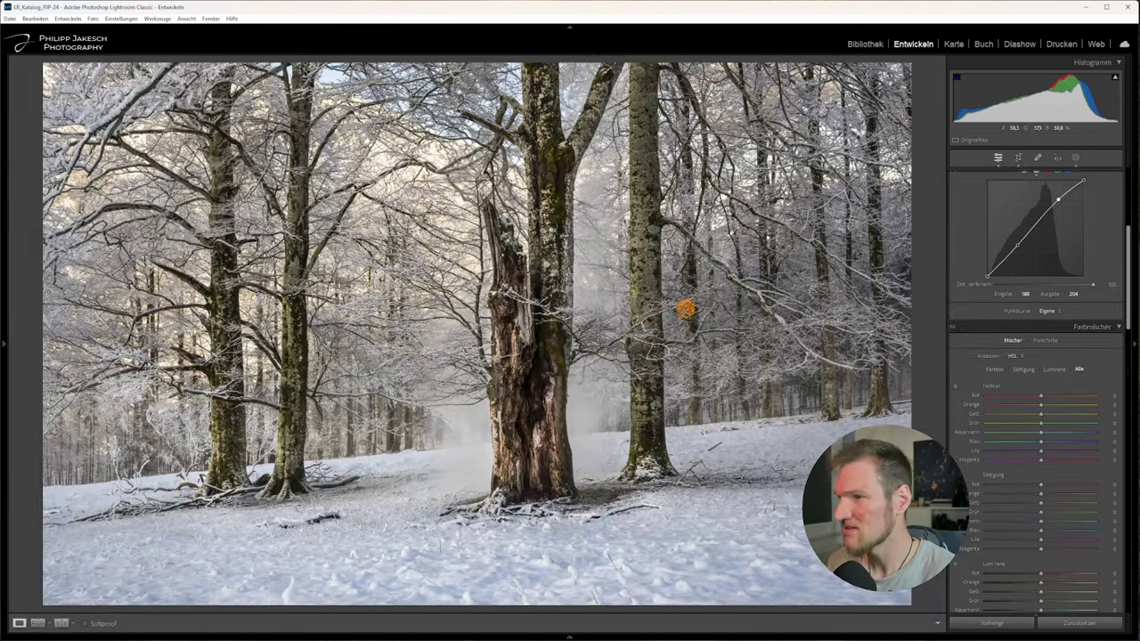
key("e")
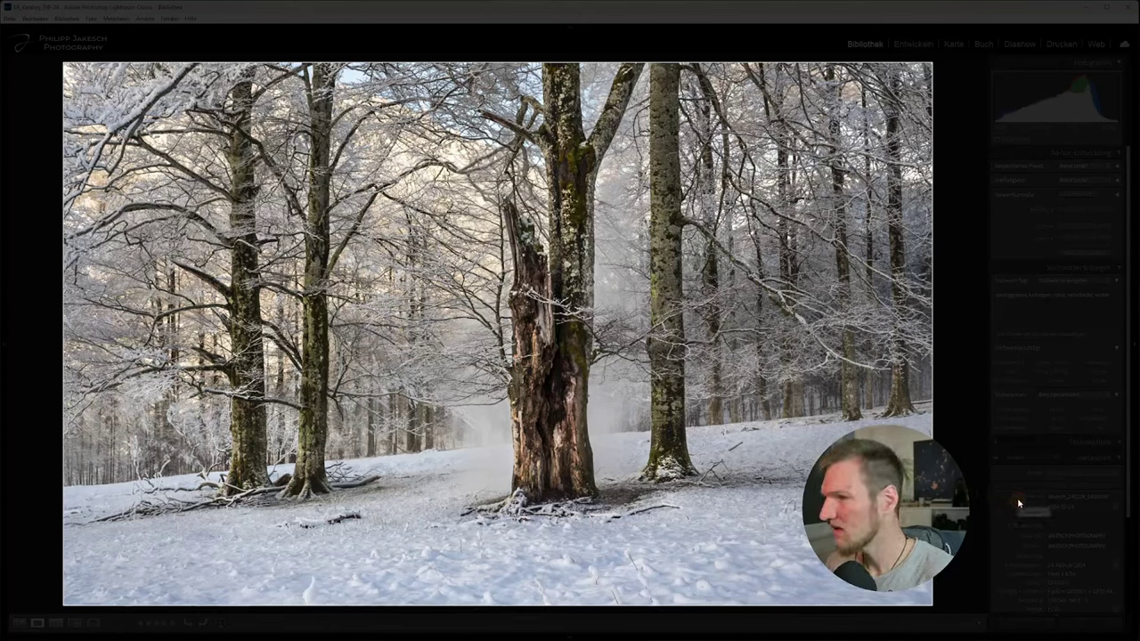
Dim the interface with lights-out, then restore normal brightness.
key("l")
left_click(1019, 501)
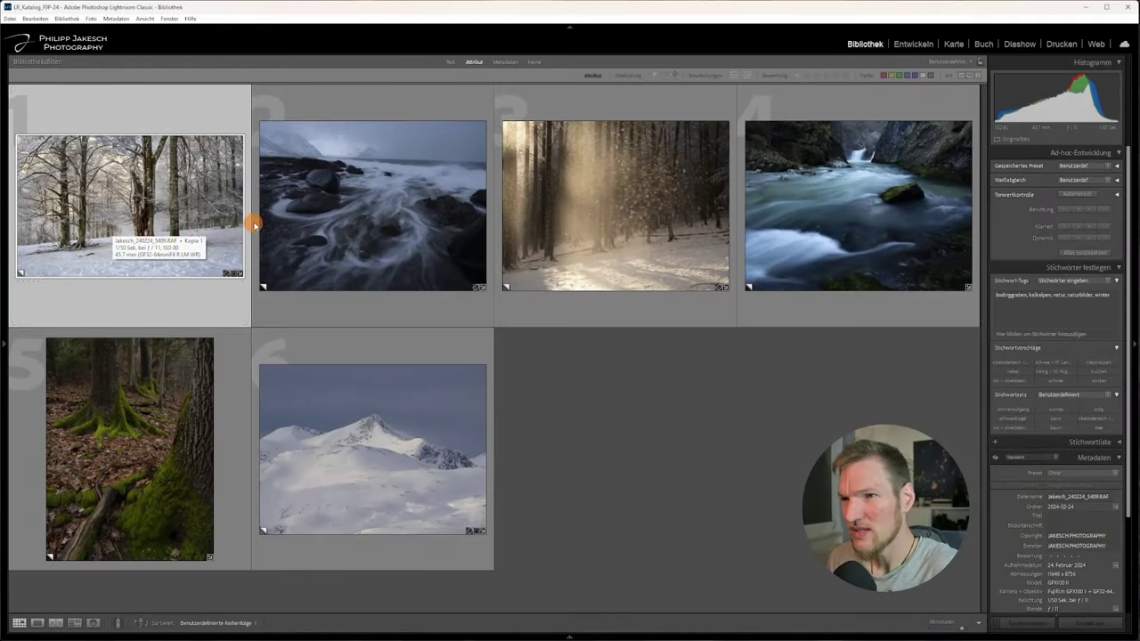
Open the stormy coast photo in Develop and rotate it slightly to level the horizon.
left_click(342, 229)
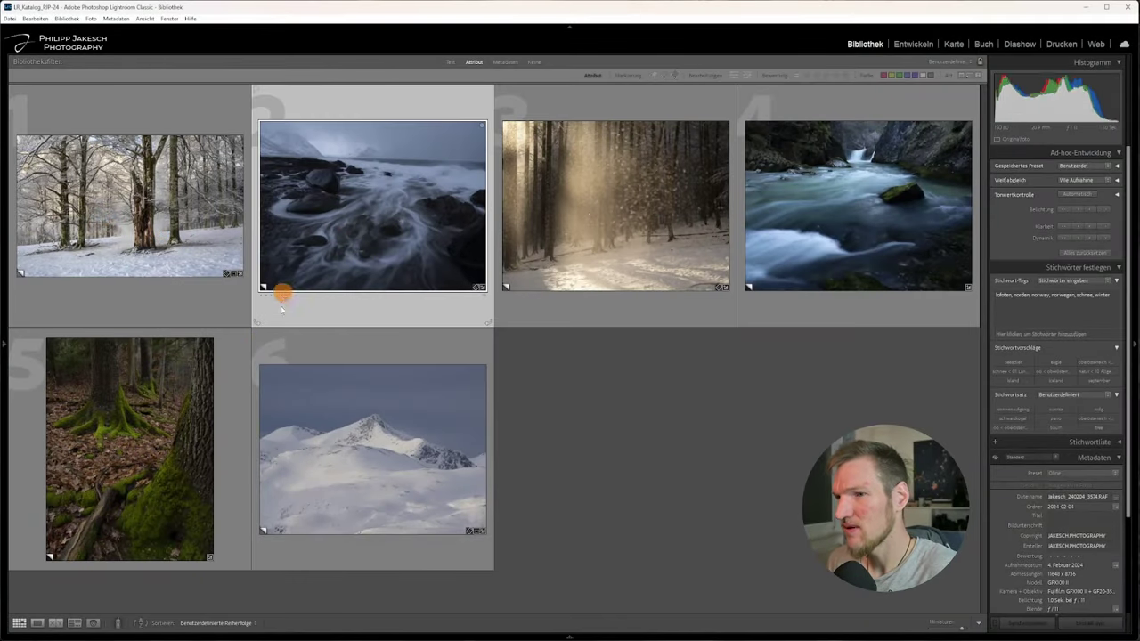
key("d")
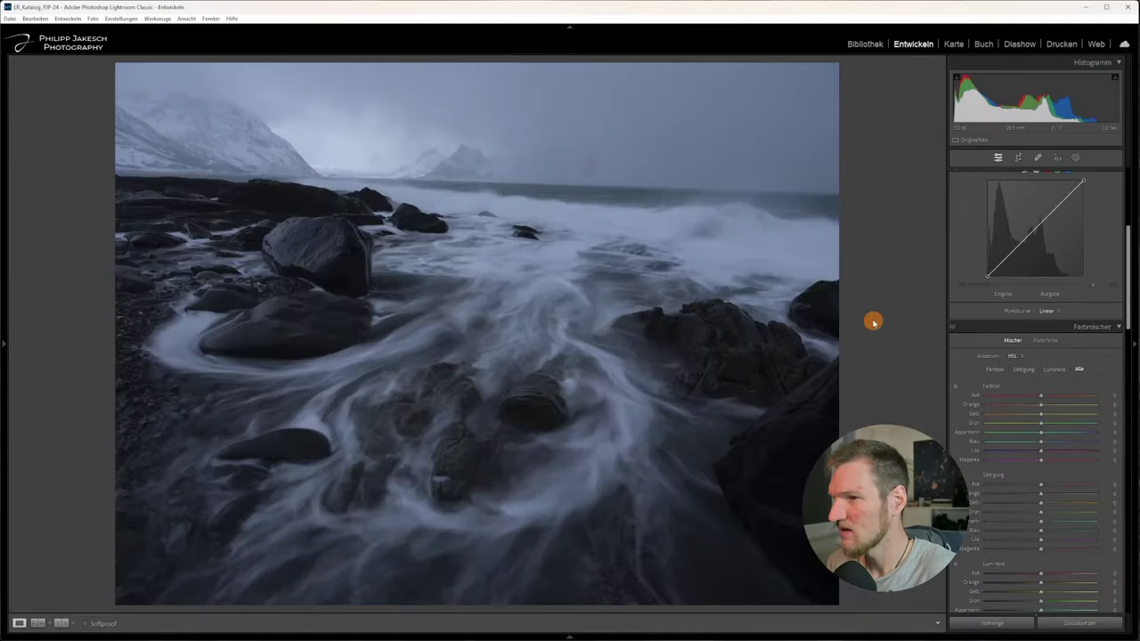
key("r")
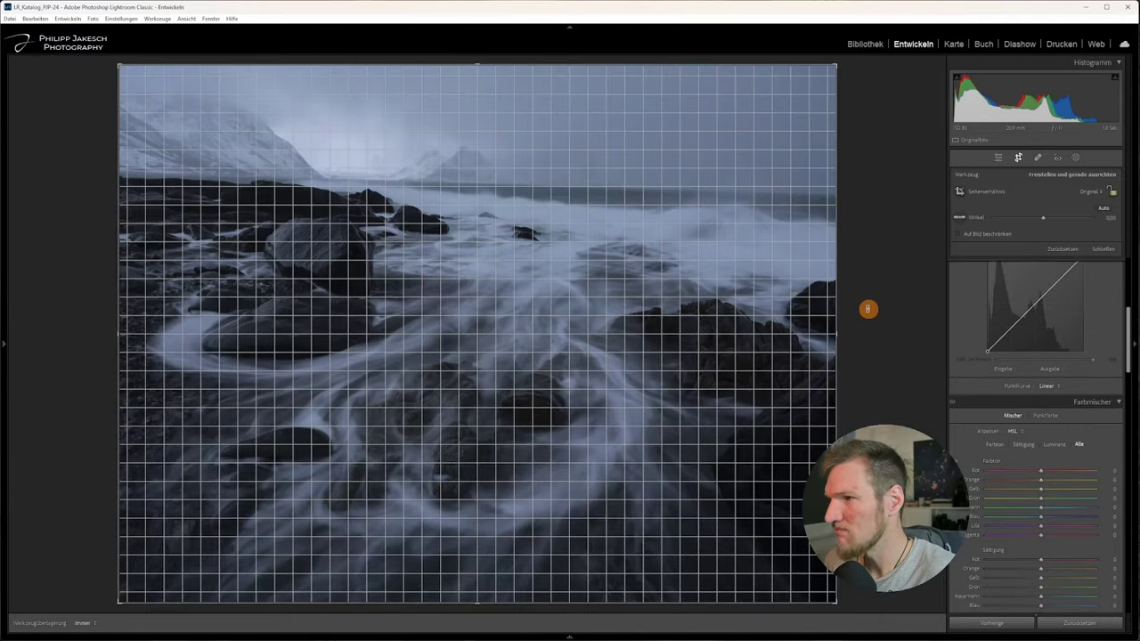
left_click_drag(867, 308, 865, 293)
key("Return")
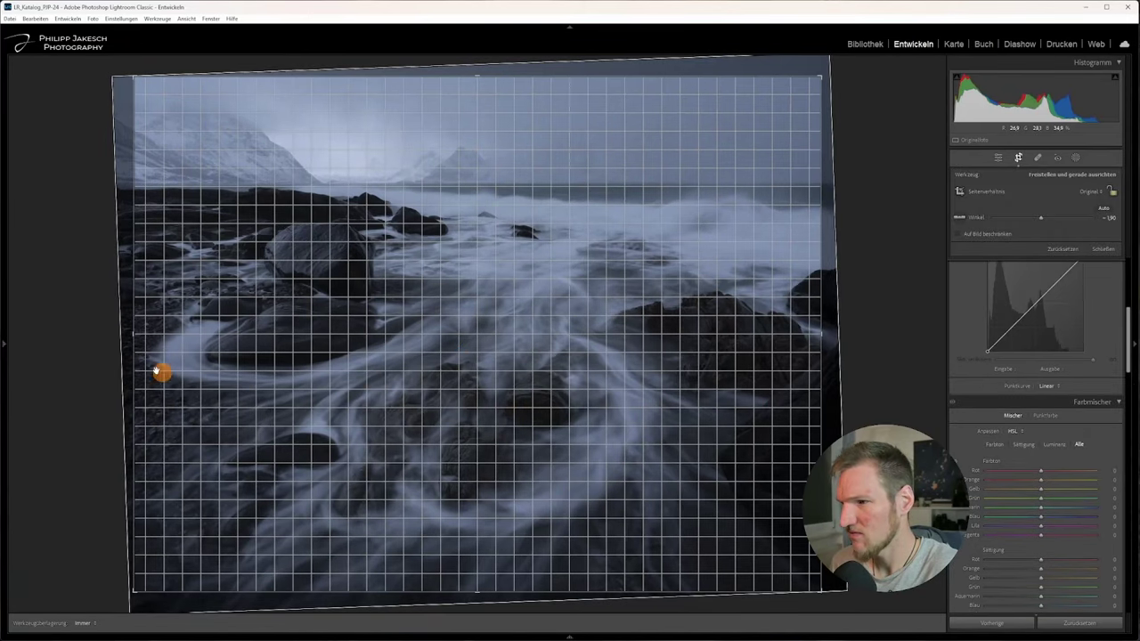
key("Return")
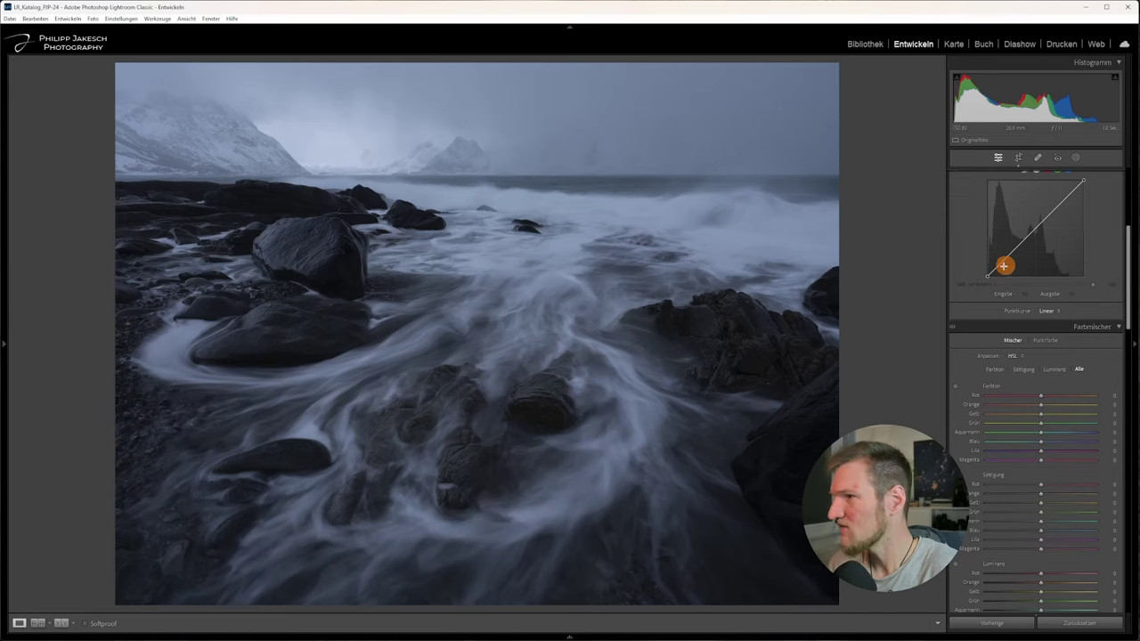
Set Exposure +0.74, Highlights -32, Shadows +22 and Clarity +20 on the seascape.
scroll(1000, 267, "up", 5)
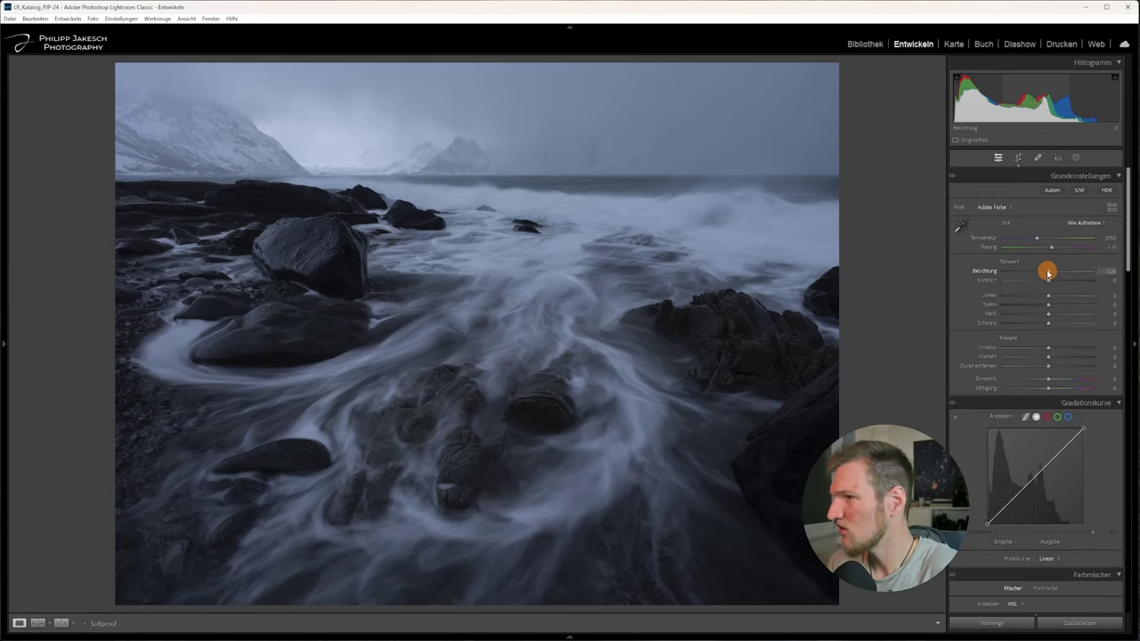
left_click_drag(1053, 275, 1056, 308)
left_click(1046, 293)
left_click(1047, 365)
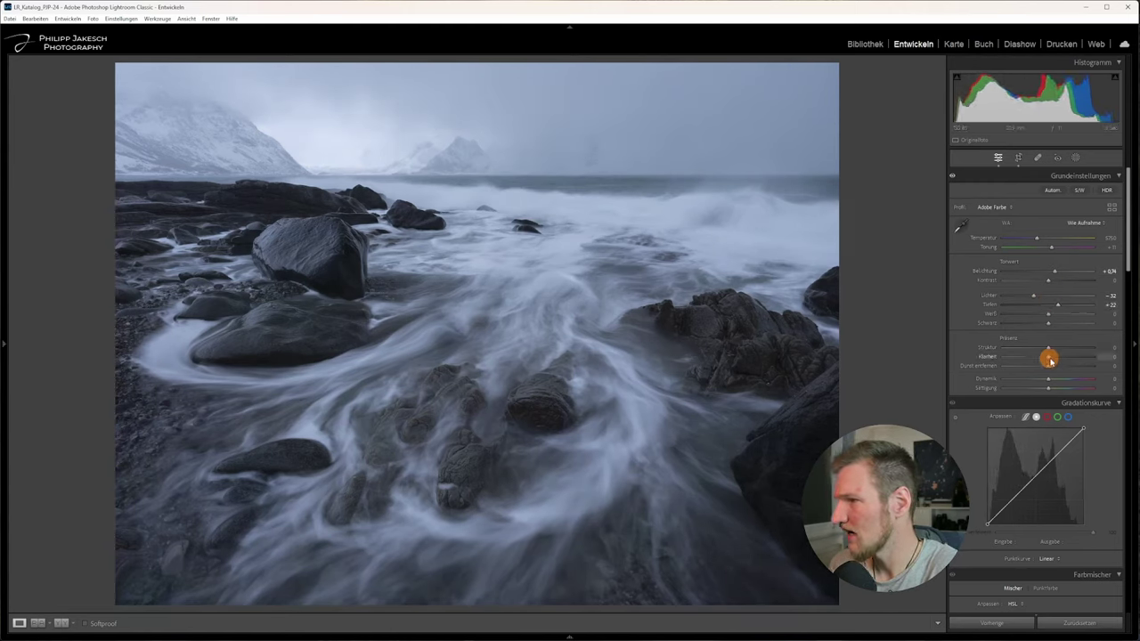
left_click_drag(1051, 359, 1057, 356)
left_click(1053, 379)
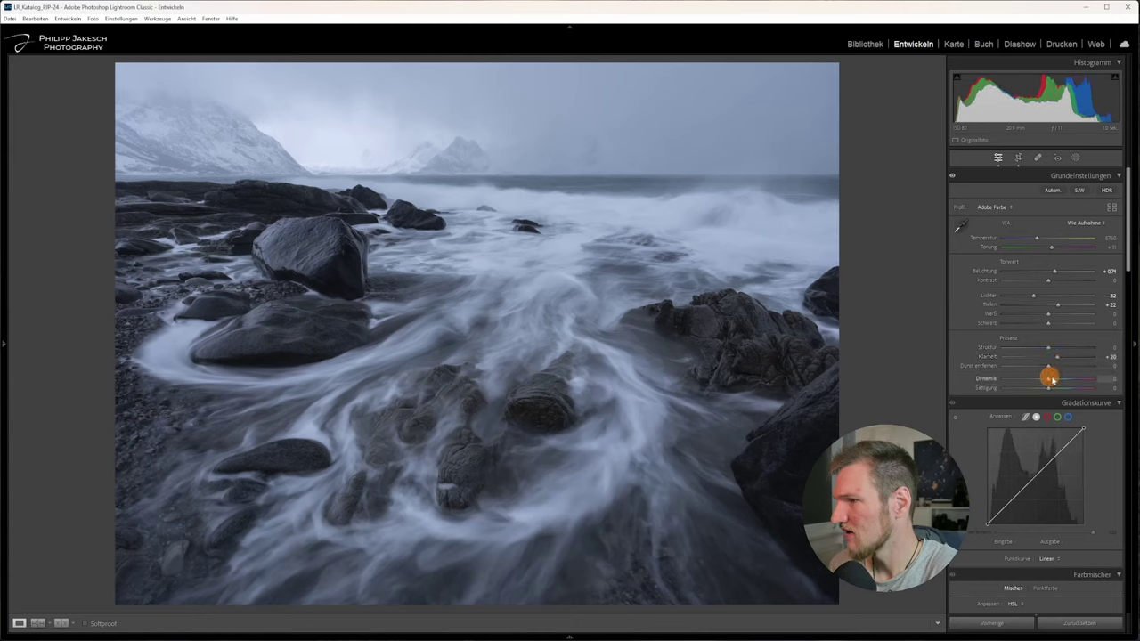
Warm the white balance slightly and set Vibrance +25 and Saturation +6.
left_click_drag(1013, 237, 1042, 241)
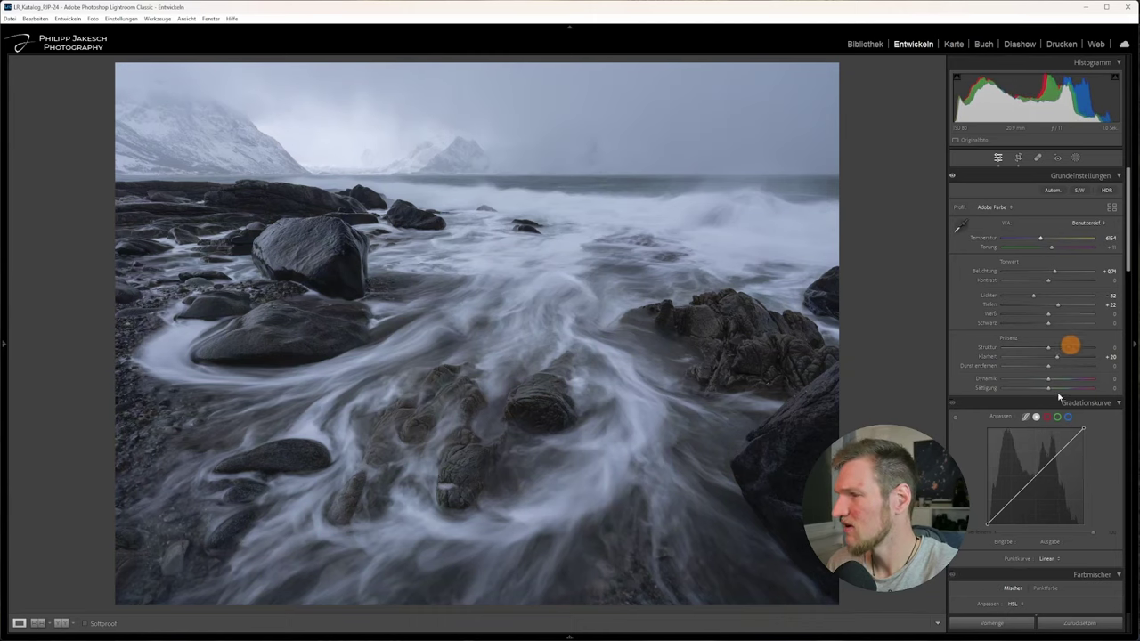
left_click_drag(1068, 380, 1082, 379)
left_click(1079, 388)
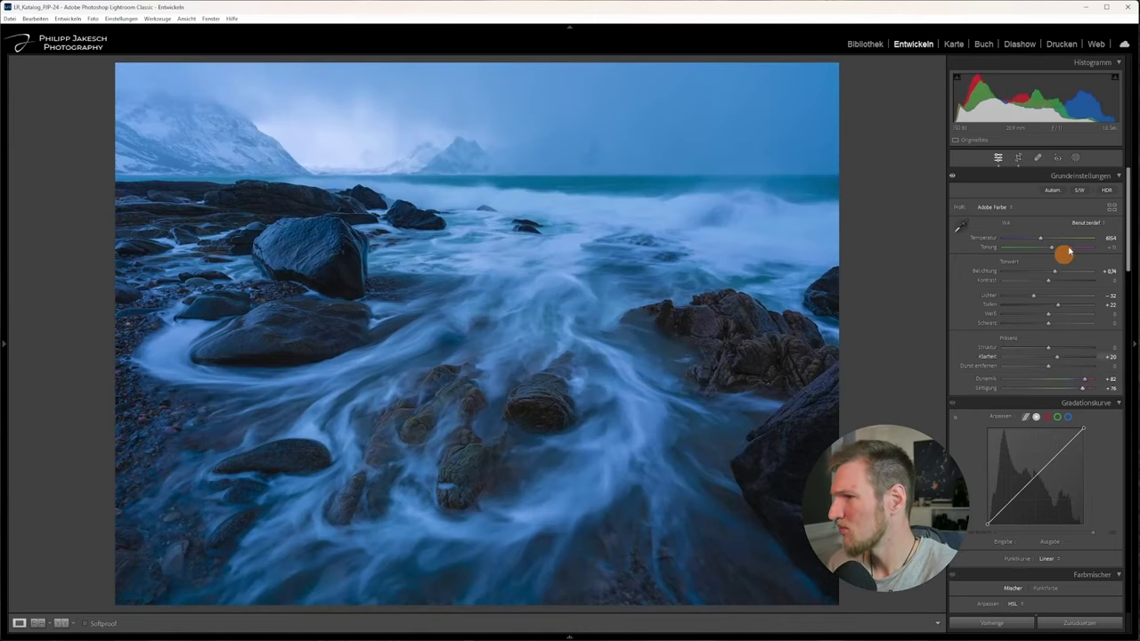
left_click_drag(1061, 247, 1046, 241)
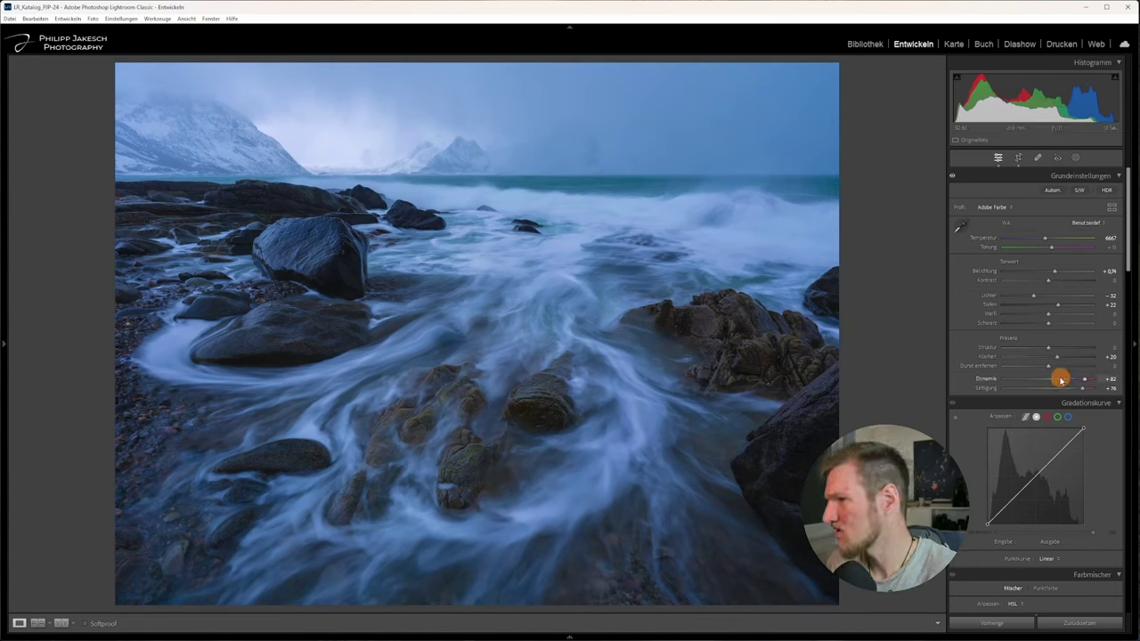
left_click(1060, 378)
left_click(1053, 387)
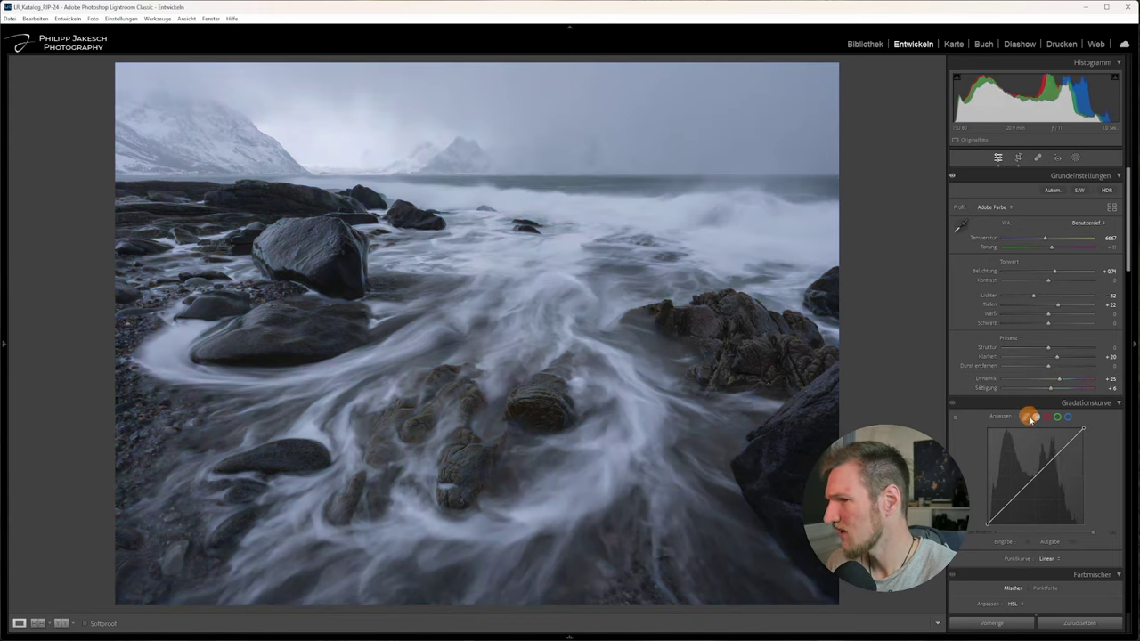
Shape an S tone curve, brightening upper tones and darkening lower tones.
left_click_drag(1057, 451, 1061, 441)
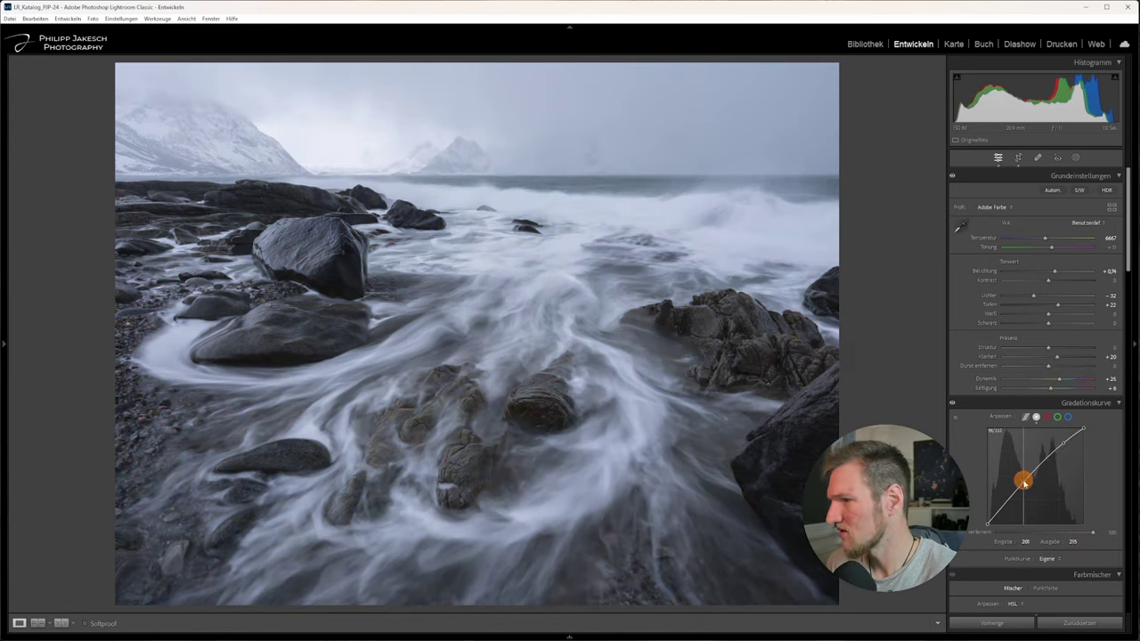
left_click_drag(1023, 481, 1022, 490)
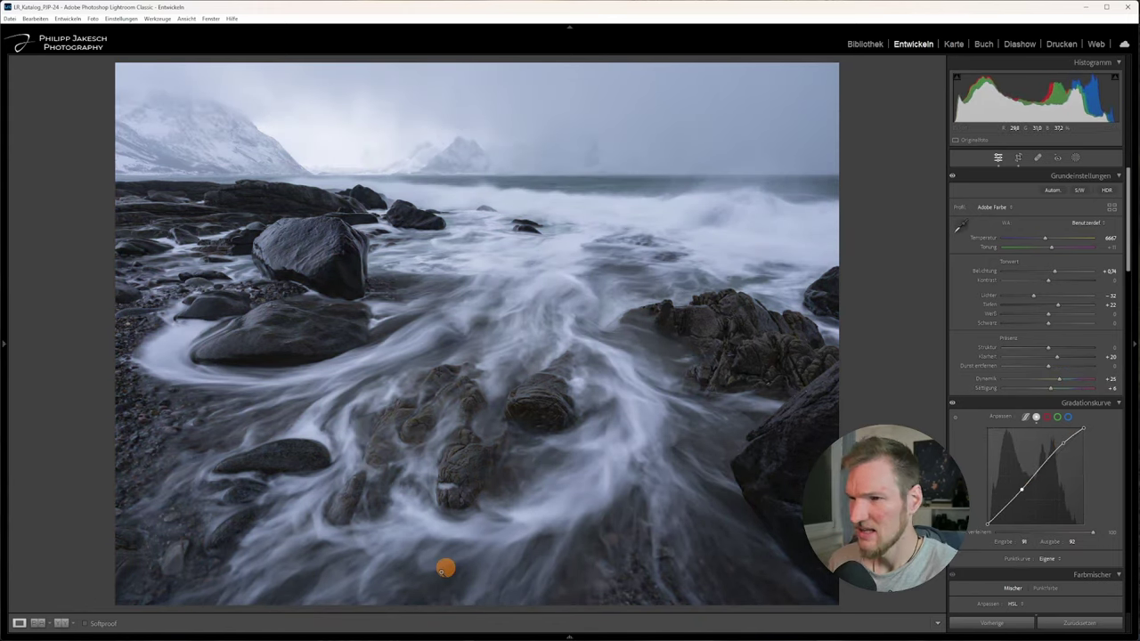
left_click(1075, 158)
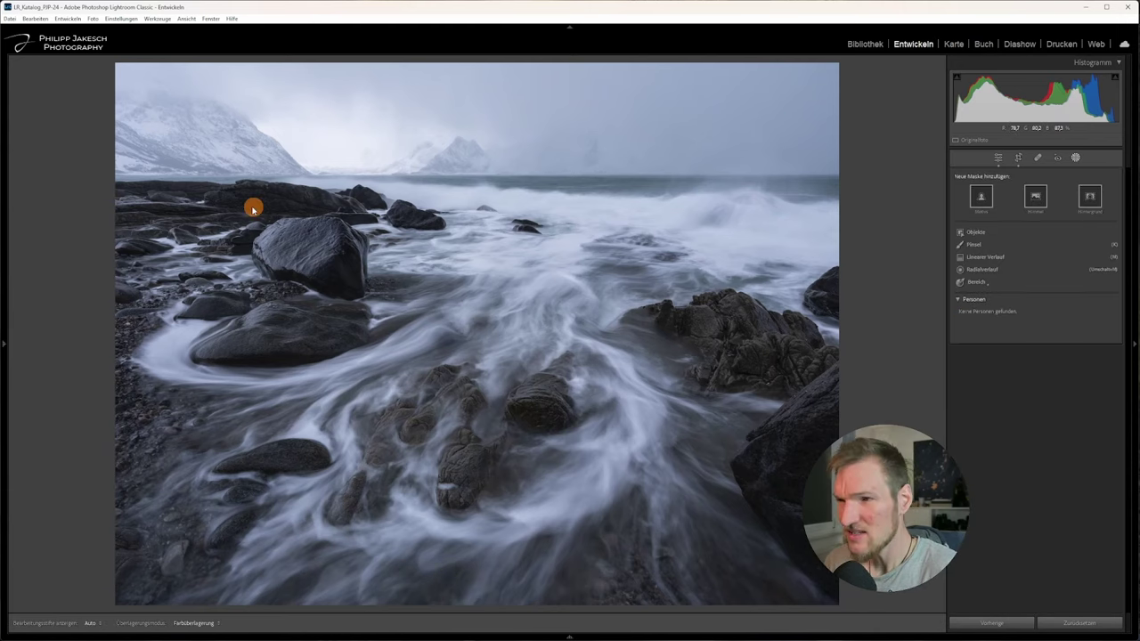
Start a brush mask, hide its pins, and paint Maske 1 across the seascape's sky.
left_click(1077, 161)
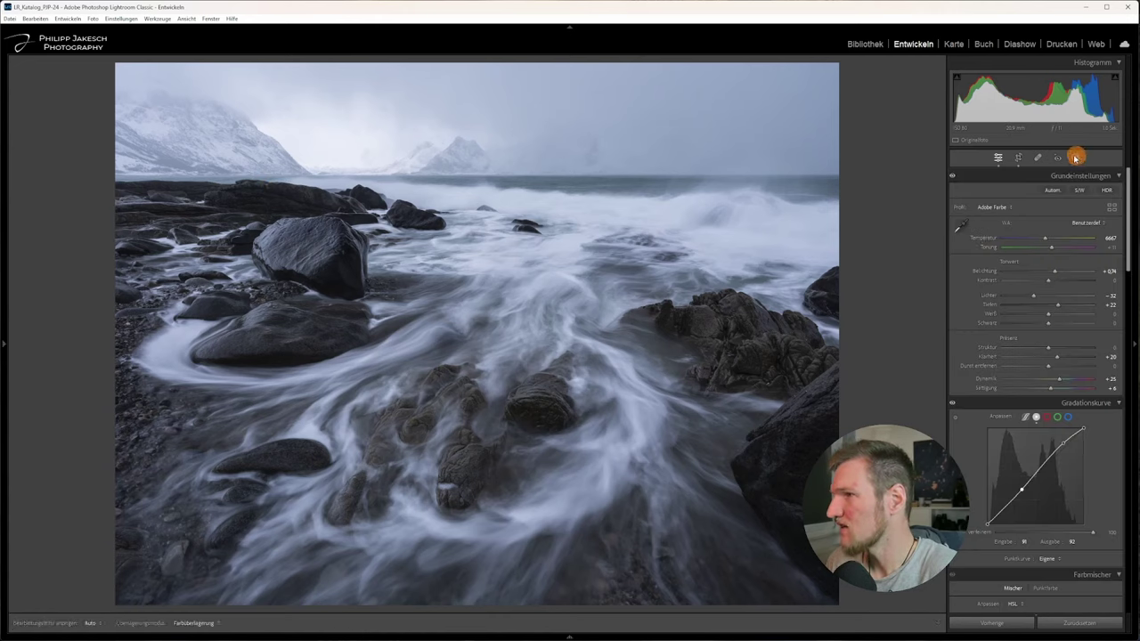
left_click(1076, 158)
left_click(970, 246)
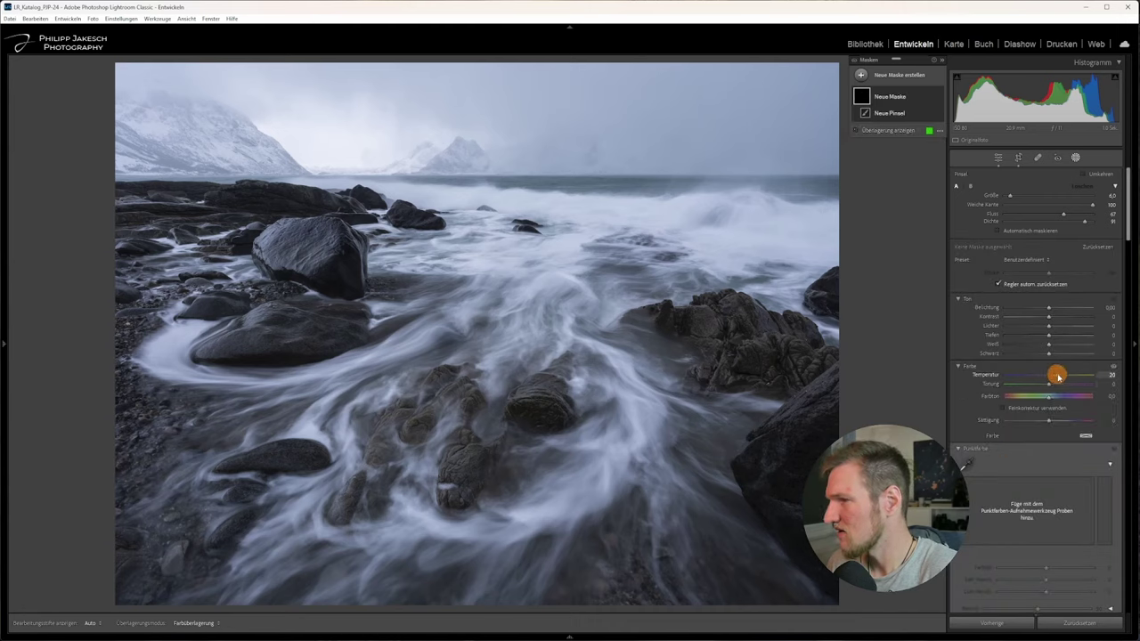
left_click(1048, 356)
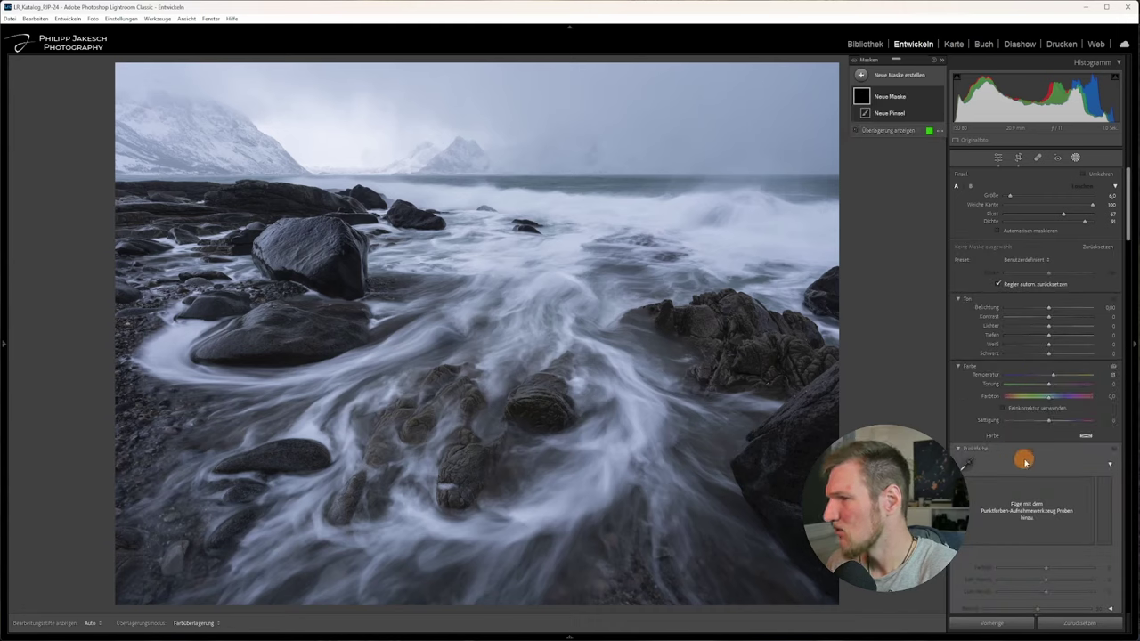
scroll(1024, 460, "down", 5)
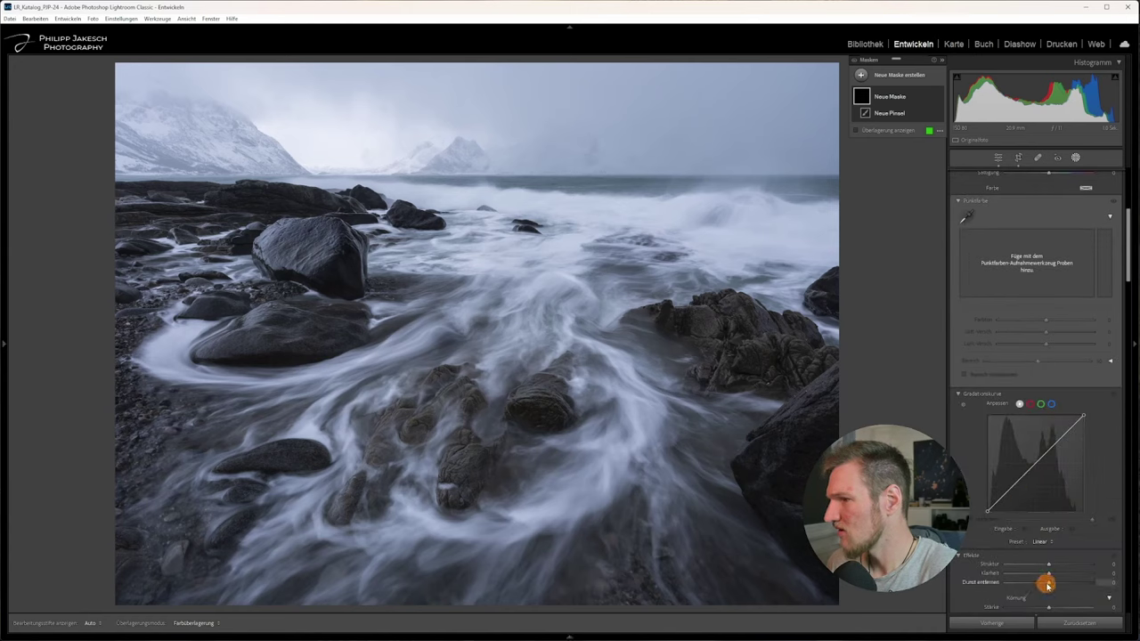
scroll(1038, 585, "up", 5)
key("h")
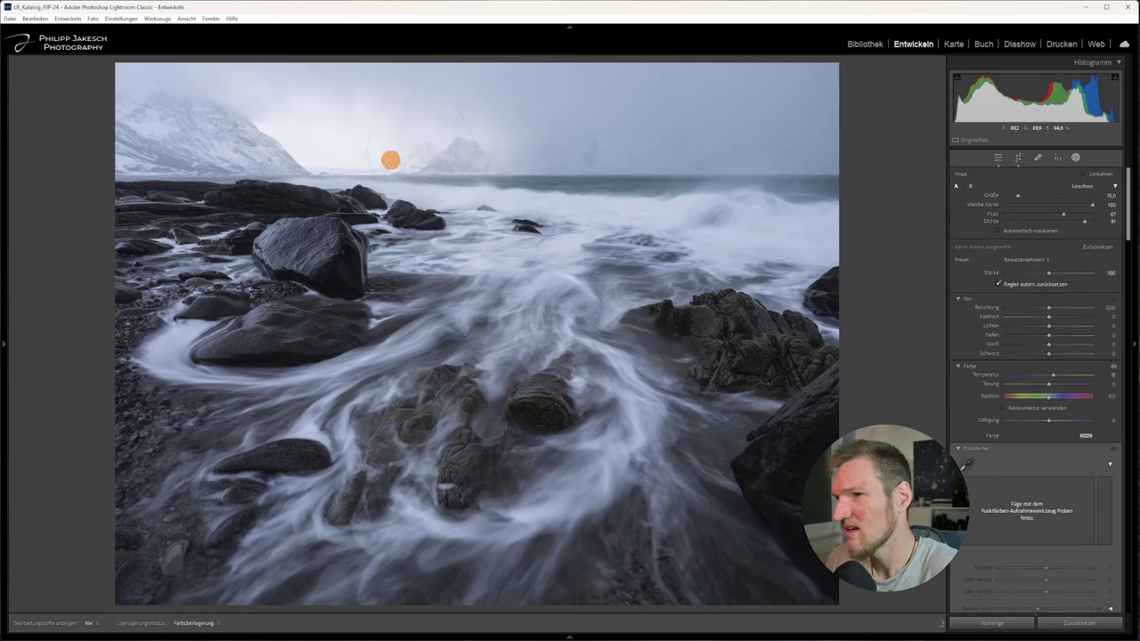
mouse_move(437, 150)
left_mouse_down()
mouse_move(331, 140)
mouse_move(281, 123)
mouse_move(463, 153)
left_mouse_up()
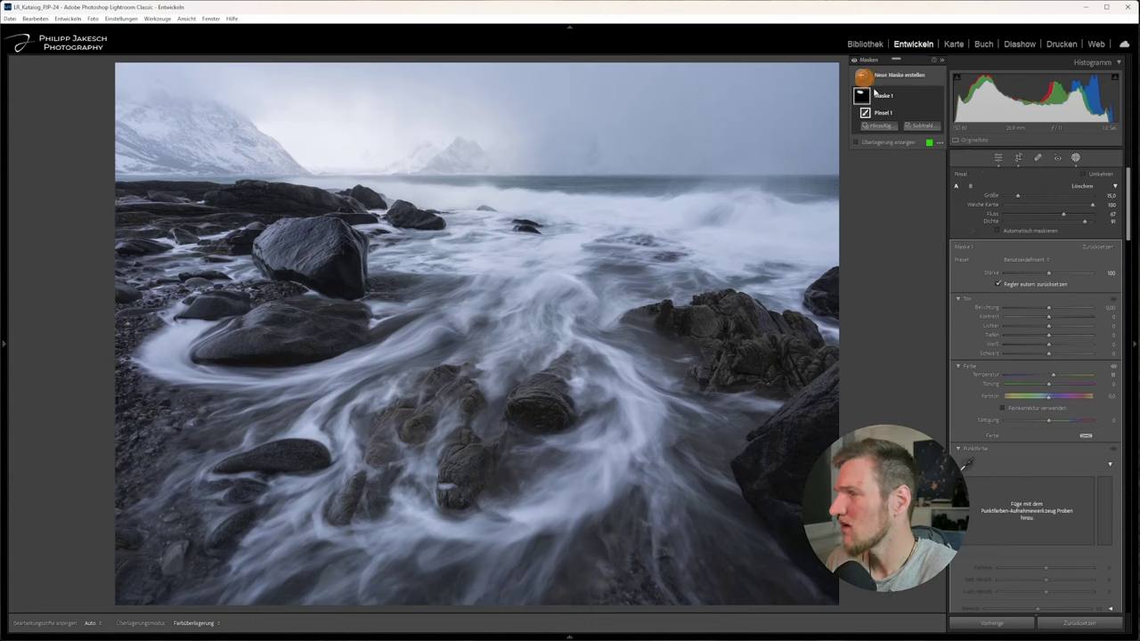
Add another brush mask, Maske 2, to the seascape.
left_click(880, 124)
left_click(905, 162)
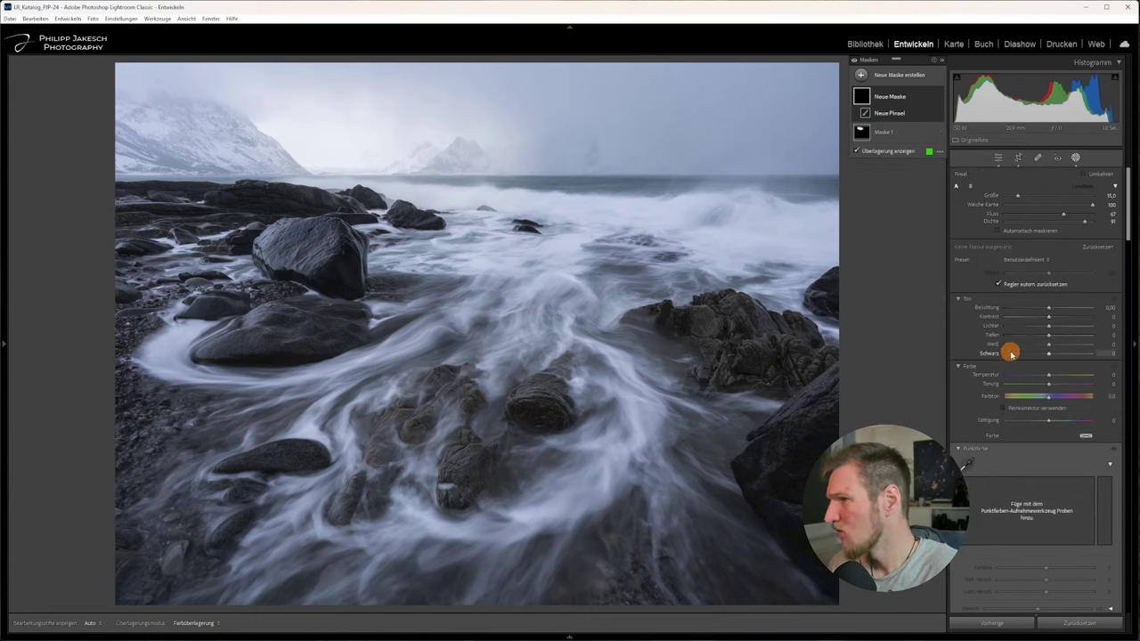
scroll(1012, 352, "down", 3)
scroll(1030, 316, "up", 3)
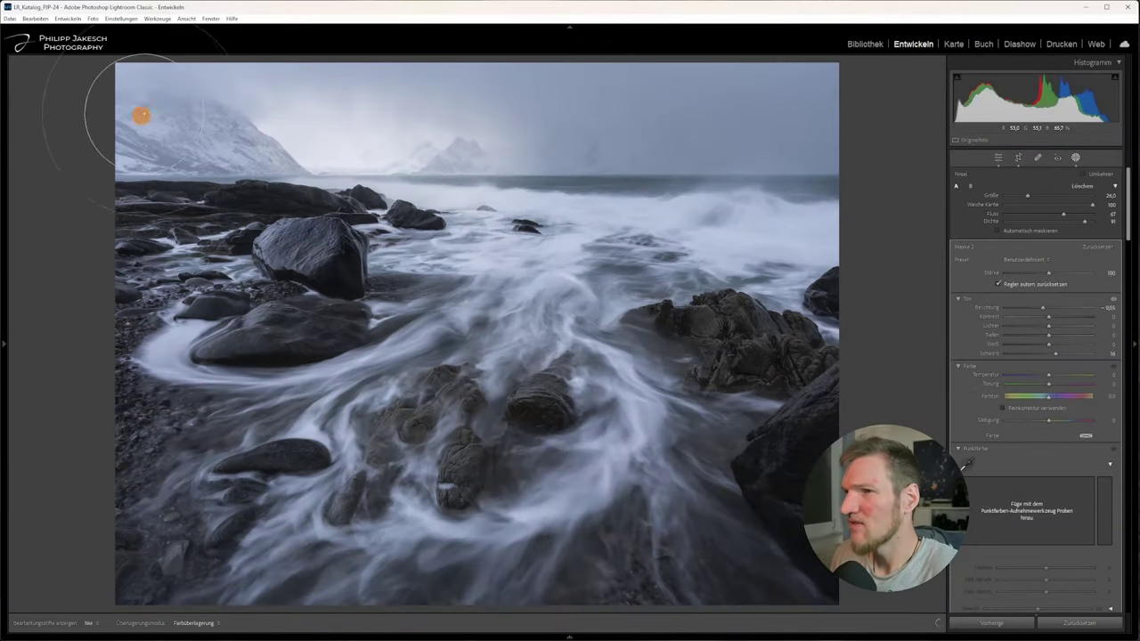
Toggle Maske 2 off and on to compare the photo before and after.
key("h")
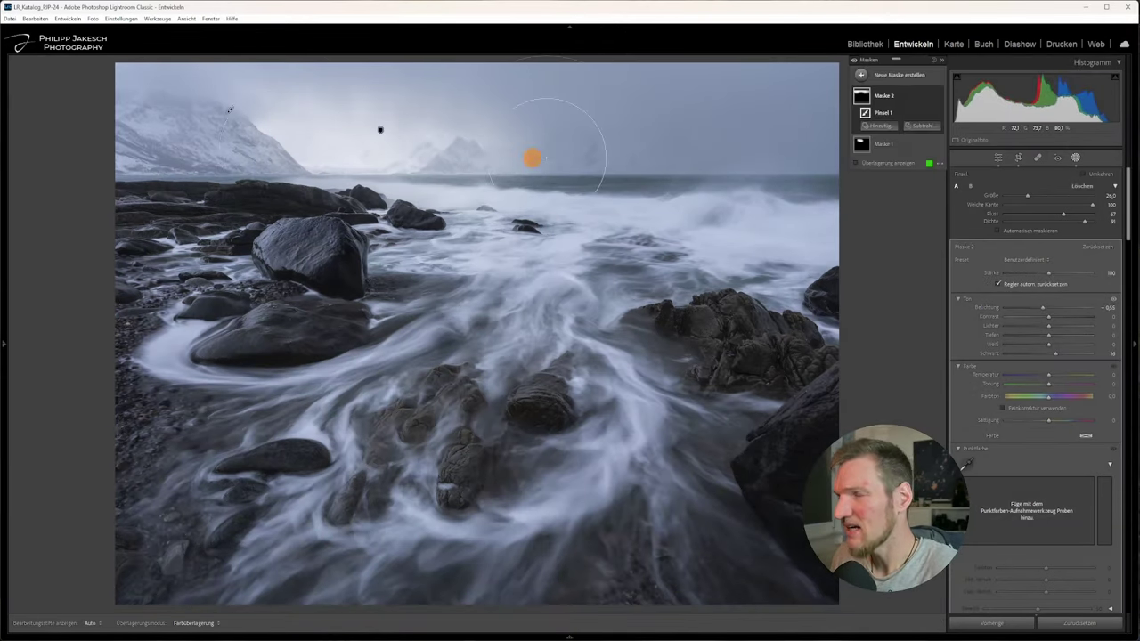
scroll(472, 162, "down", 4)
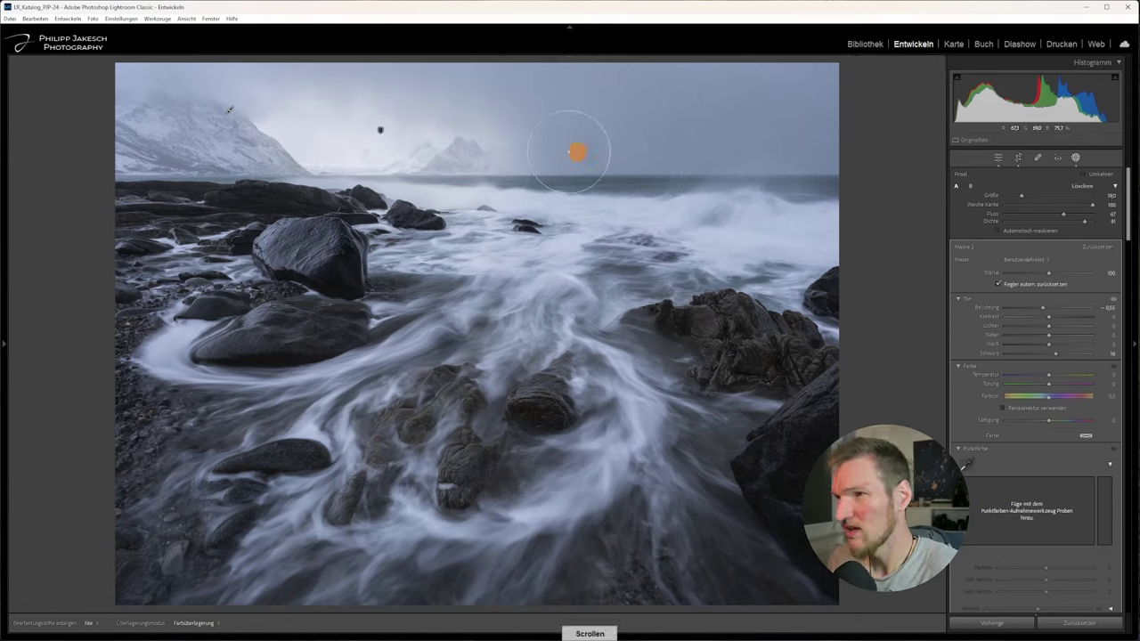
left_click(932, 92)
left_click(935, 95)
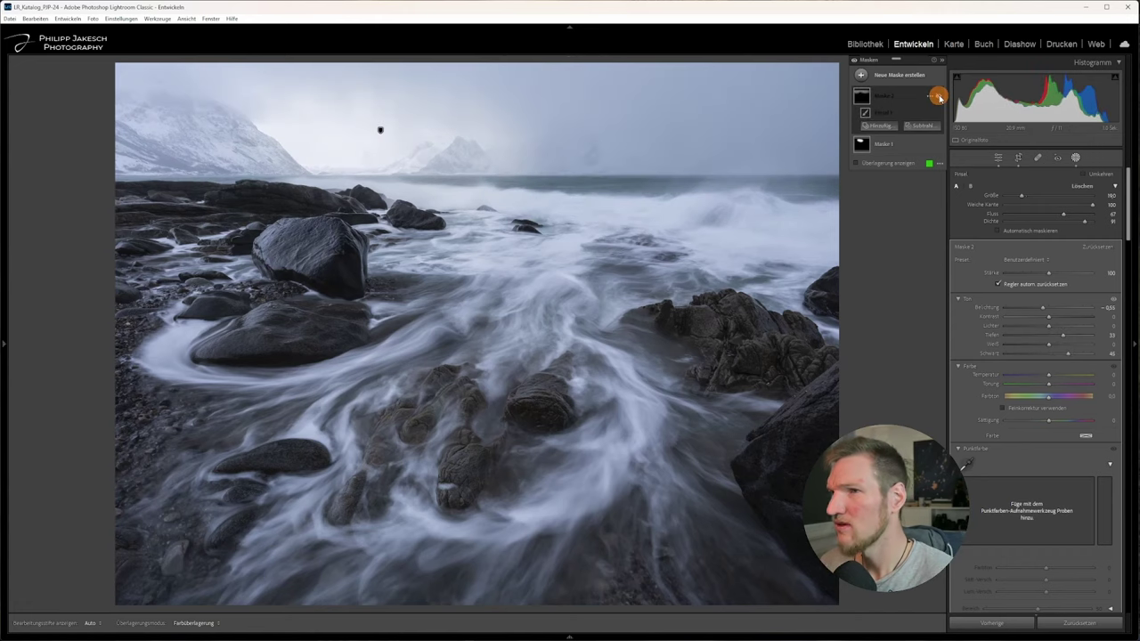
left_click(935, 95)
left_click(935, 95)
left_click(935, 95)
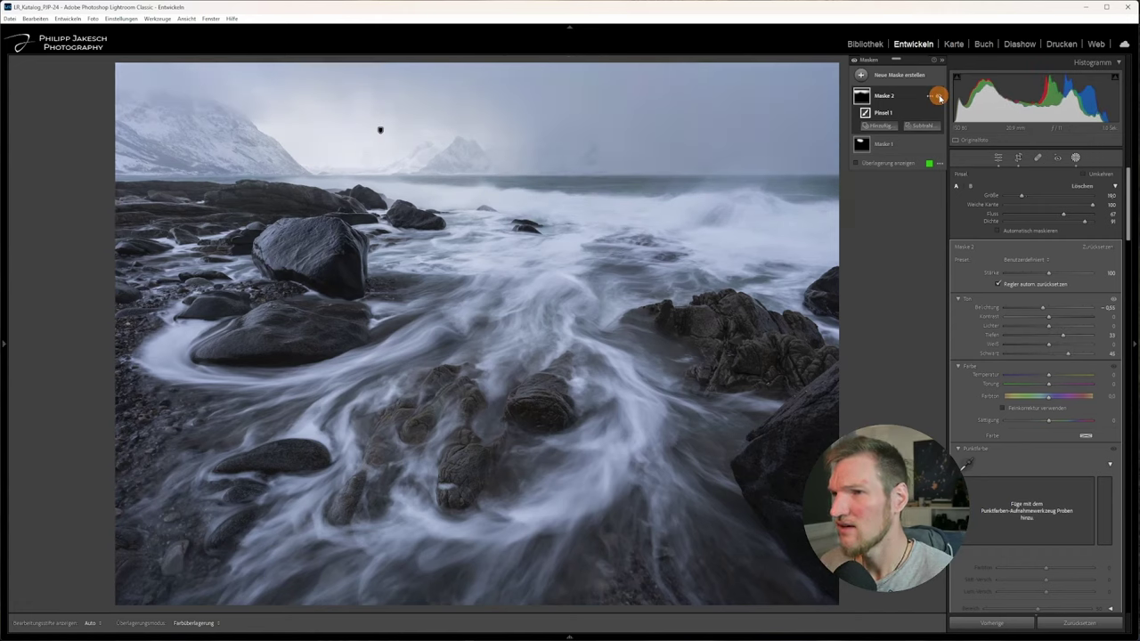
left_click(937, 96)
left_click(936, 96)
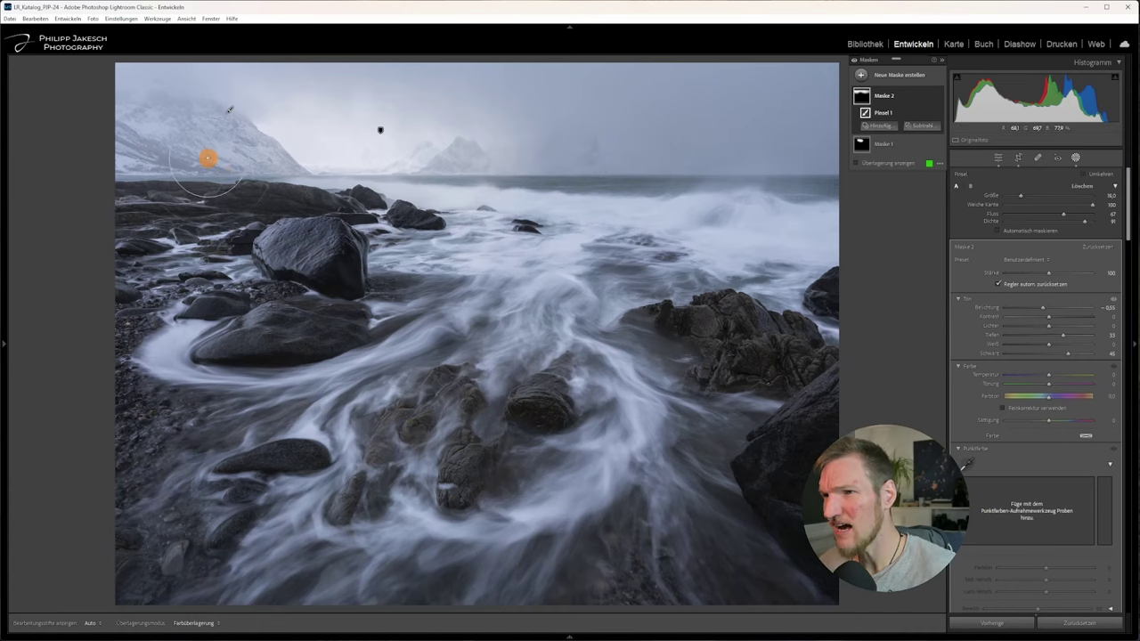
scroll(220, 174, "down", 1)
Erase Maske 2 from the shoreline rocks and check the result with pins hidden.
key("alt")
mouse_move(274, 191)
left_mouse_down()
mouse_move(122, 187)
mouse_move(158, 200)
left_mouse_up()
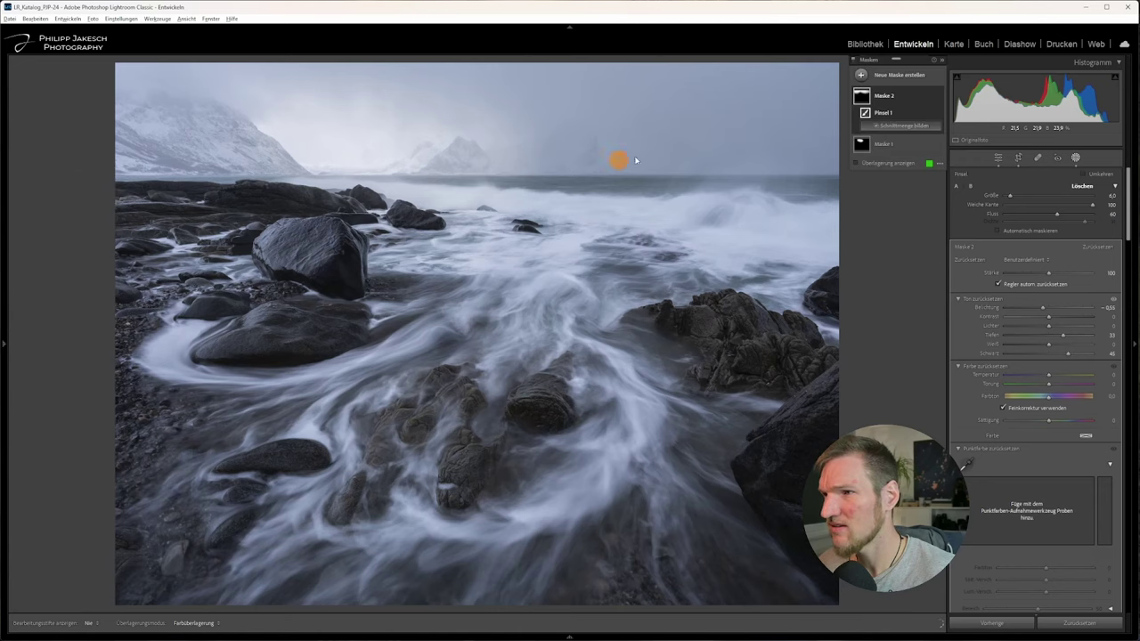
mouse_move(861, 102)
key("alt")
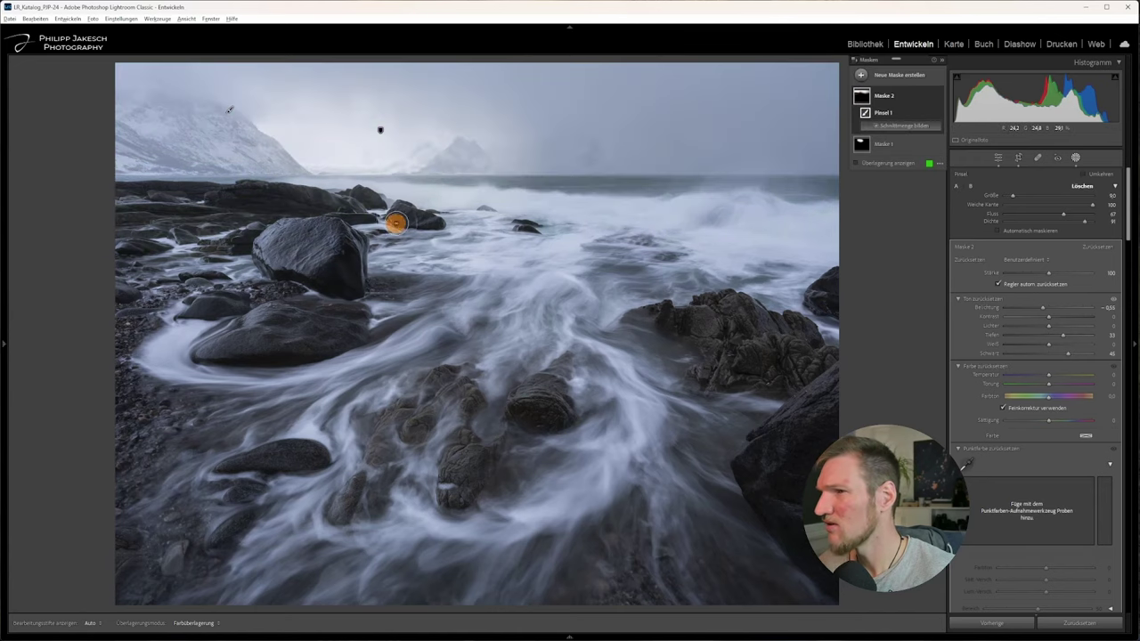
key("h")
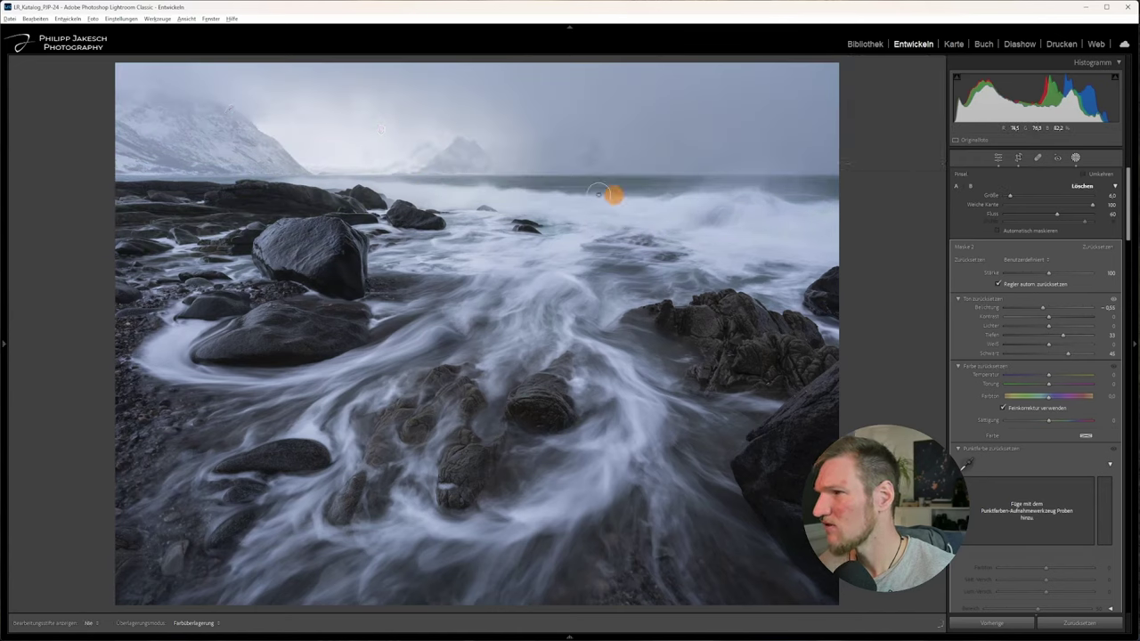
key("h")
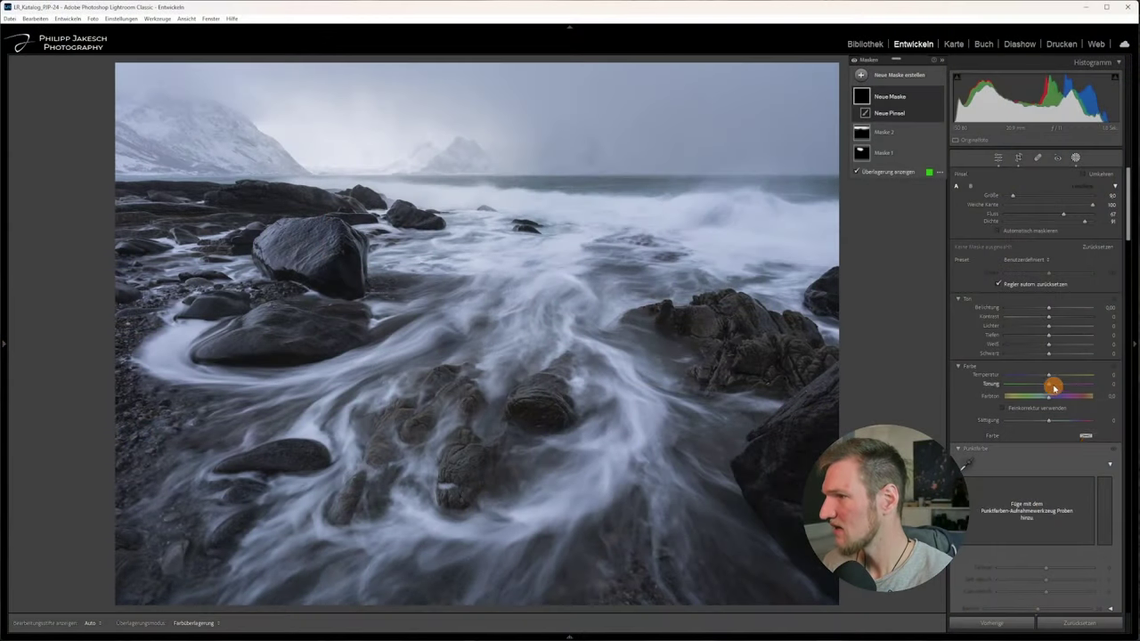
Review the horizon mask by hiding and showing the mask pins.
scroll(1050, 381, "down", 4)
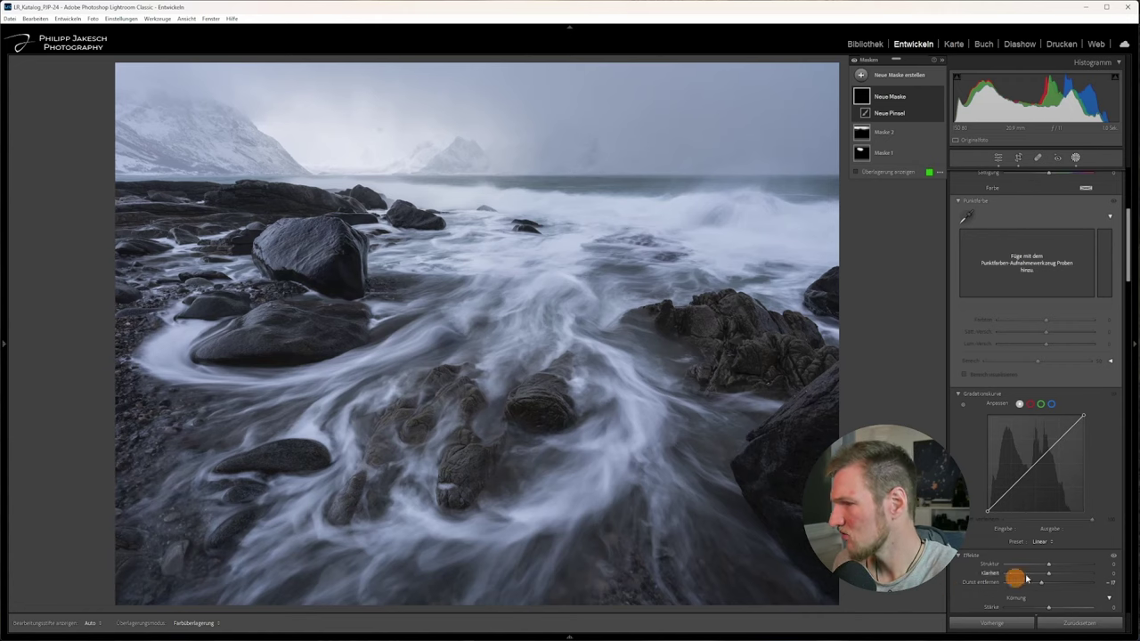
scroll(631, 179, "down", 2)
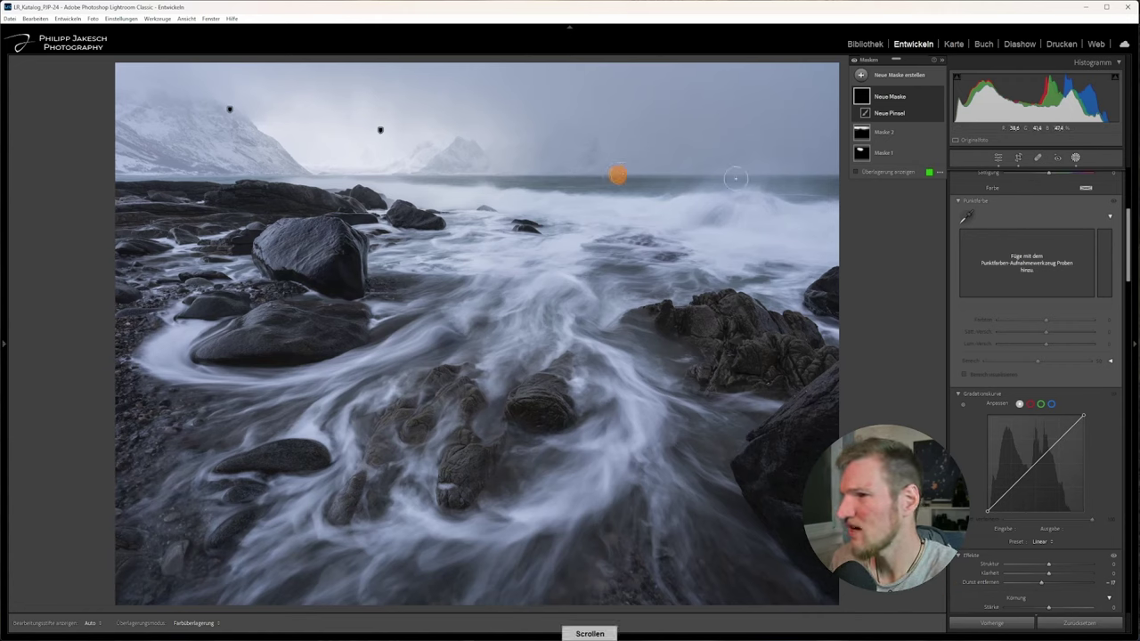
key("h")
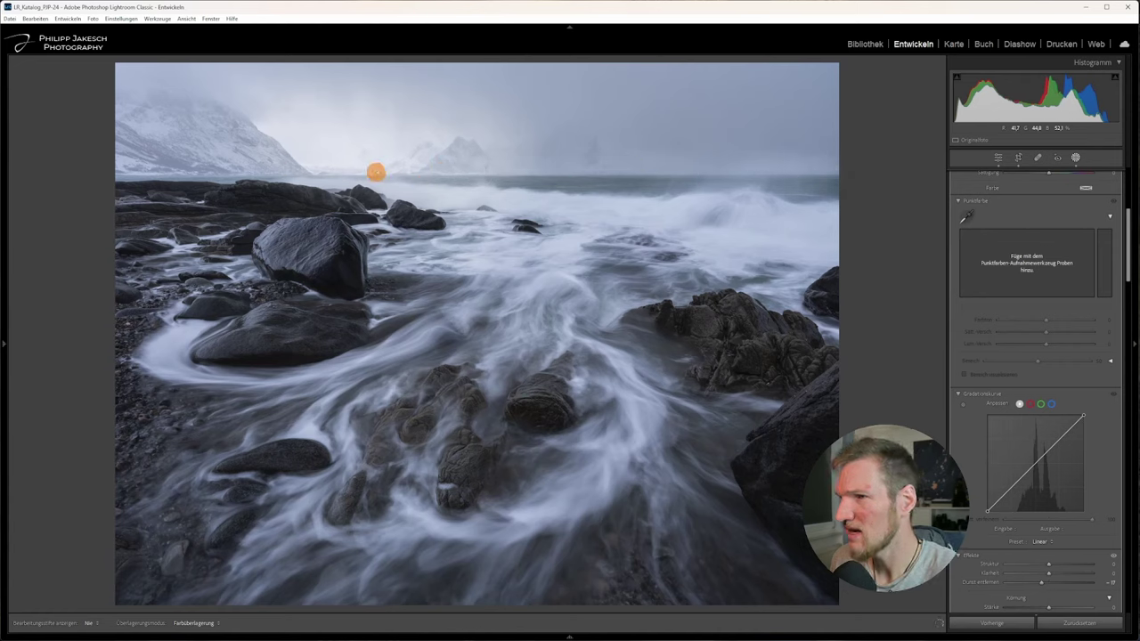
scroll(573, 186, "down", 2)
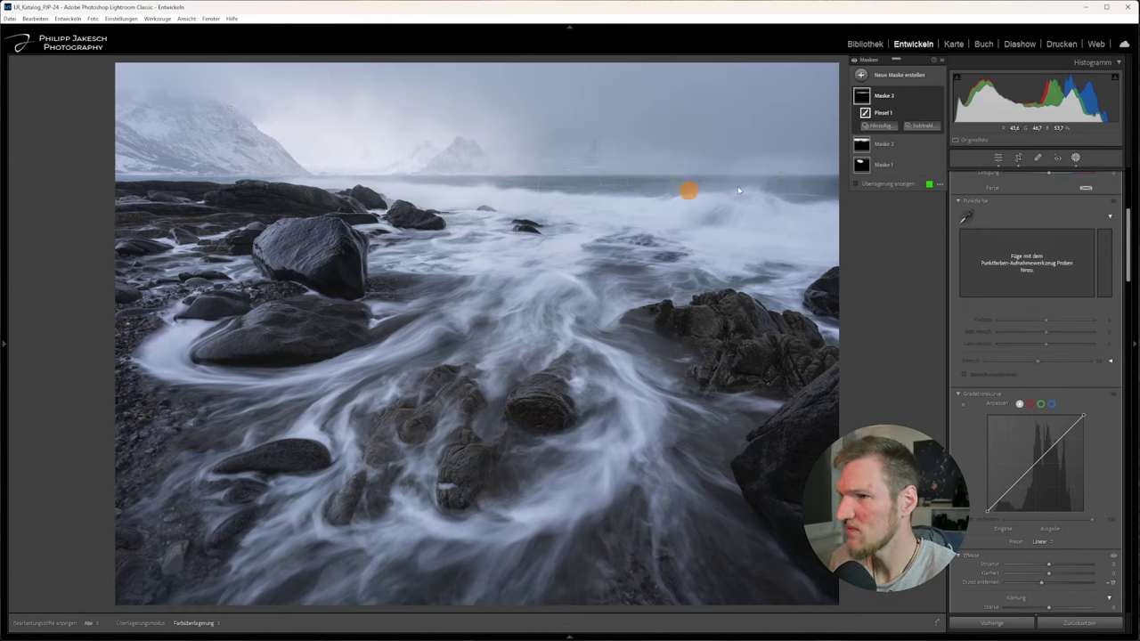
key("h")
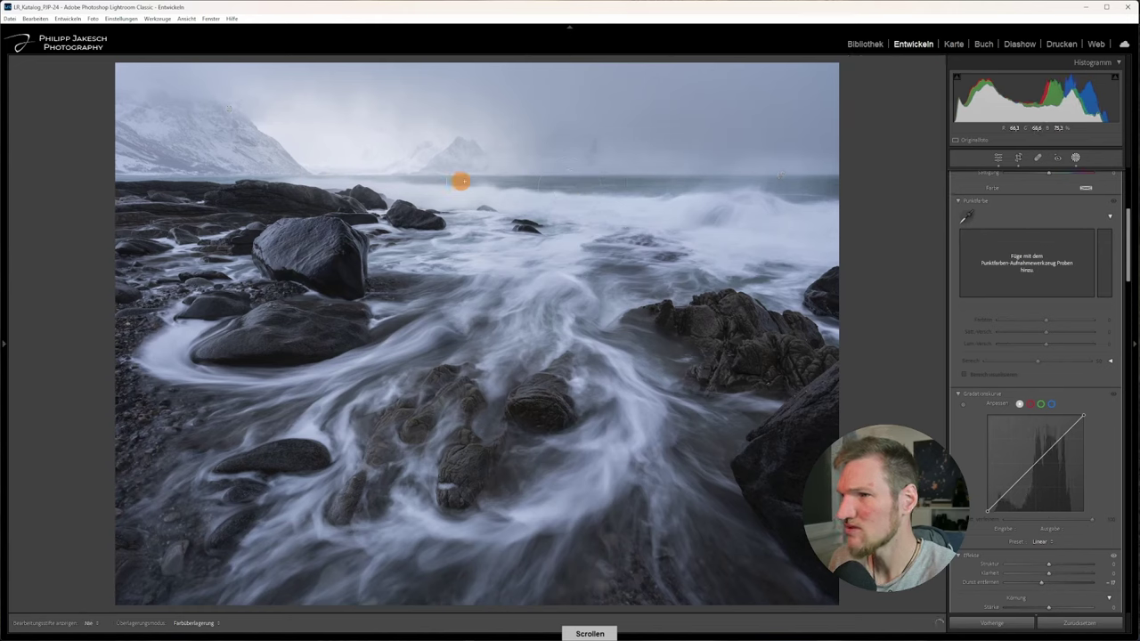
key("h")
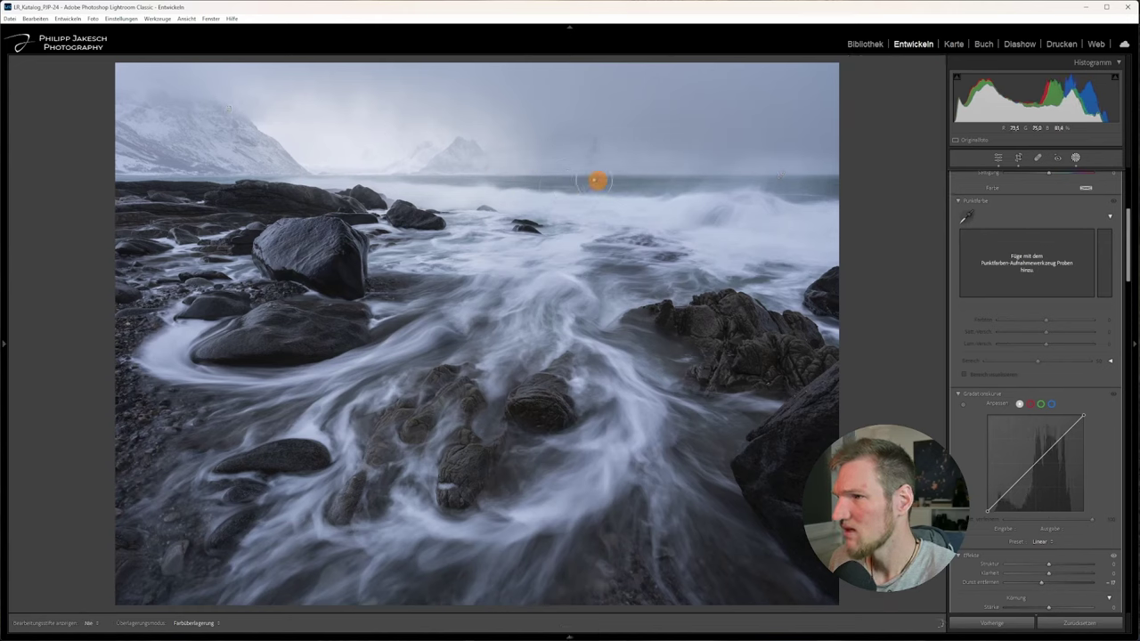
key("h")
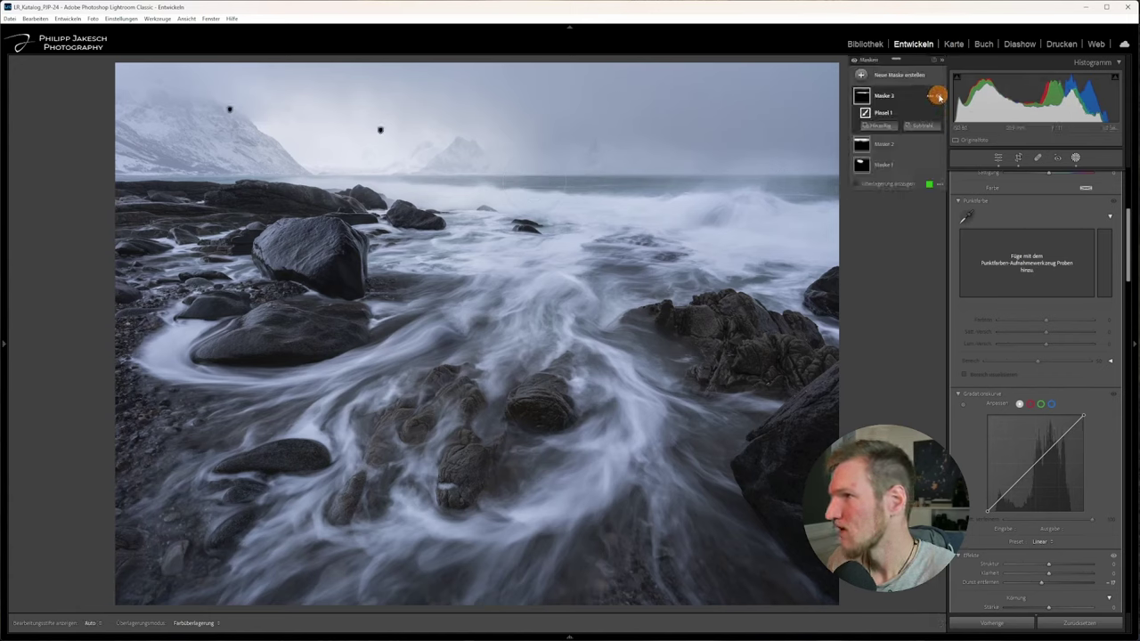
Compare the sky with Maske 3 switched off and on, then select Maske 3.
left_click(938, 96)
left_click(938, 97)
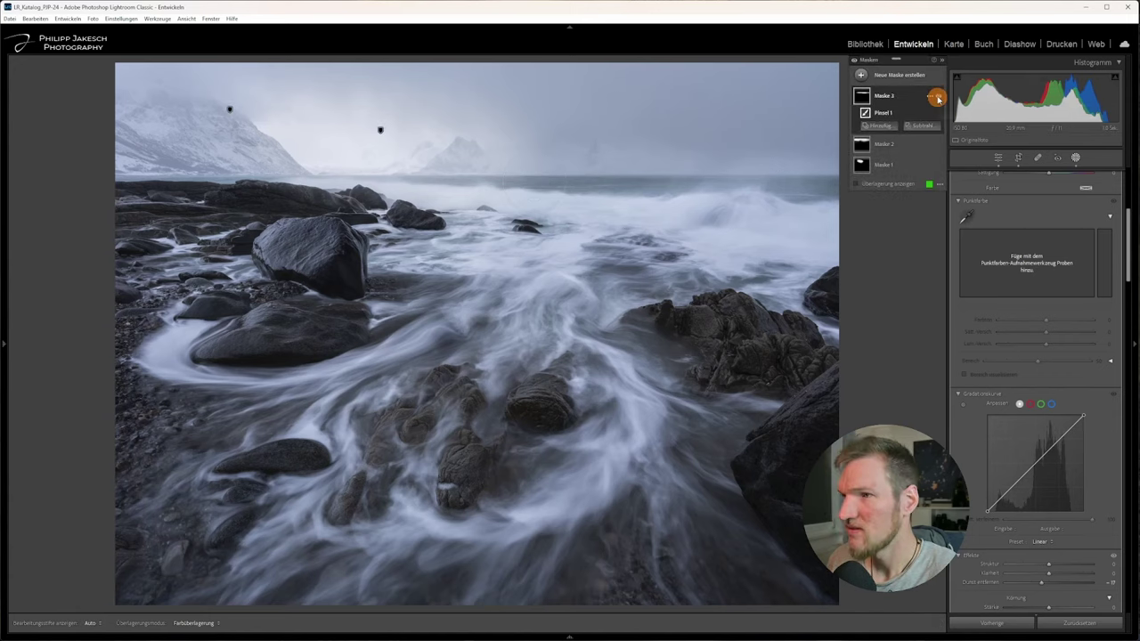
left_click(938, 96)
left_click(938, 96)
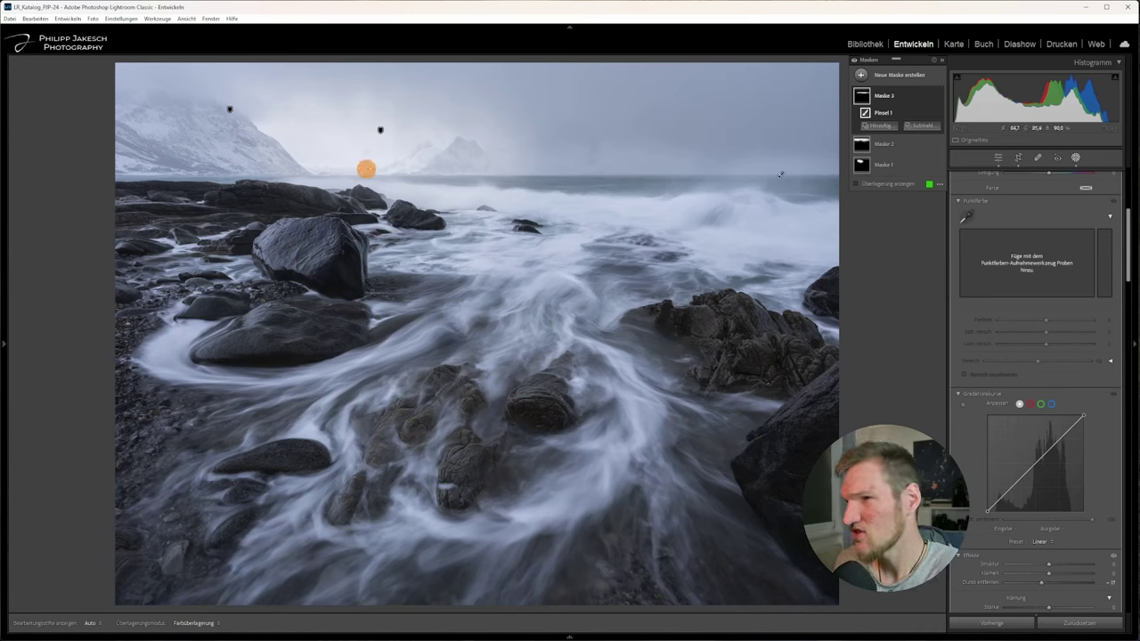
left_click(874, 92)
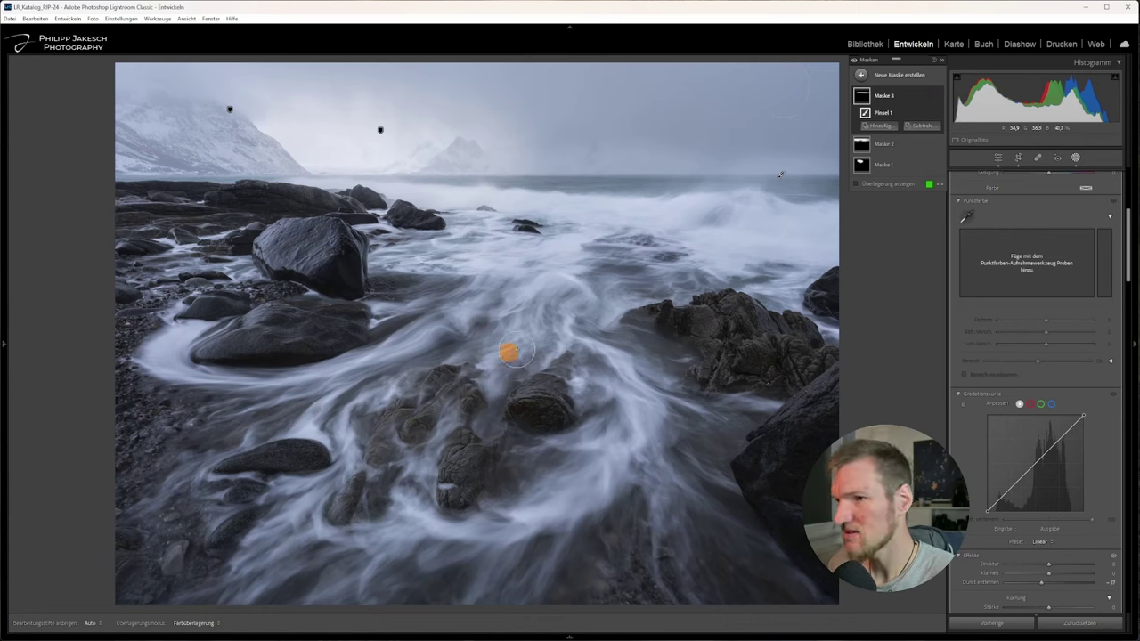
left_click(860, 74)
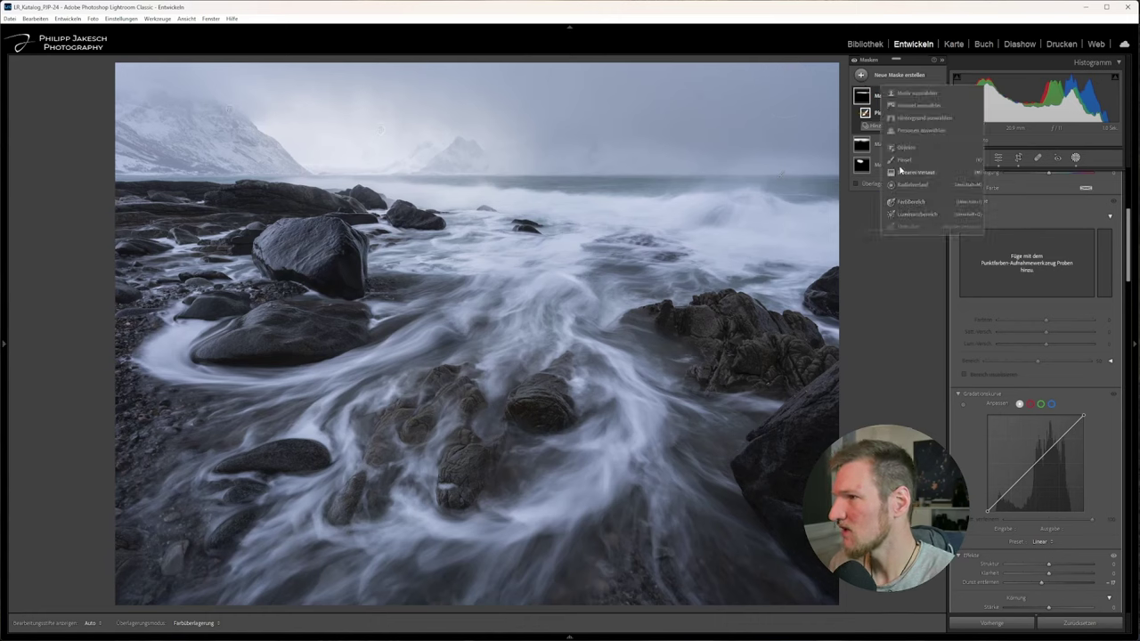
Start a fourth brush mask with Whites +23, Highlights +24 and an S-shaped tone curve.
left_click(905, 163)
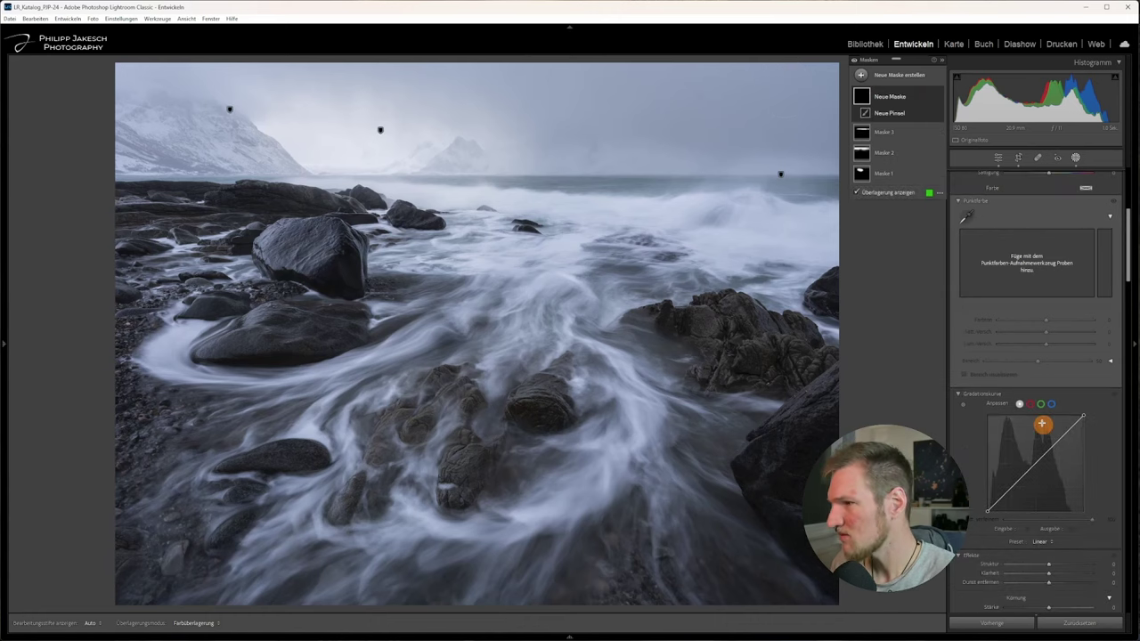
scroll(1012, 338, "up", 3)
mouse_move(1049, 344)
left_mouse_down()
mouse_move(1060, 347)
mouse_move(1057, 327)
left_mouse_up()
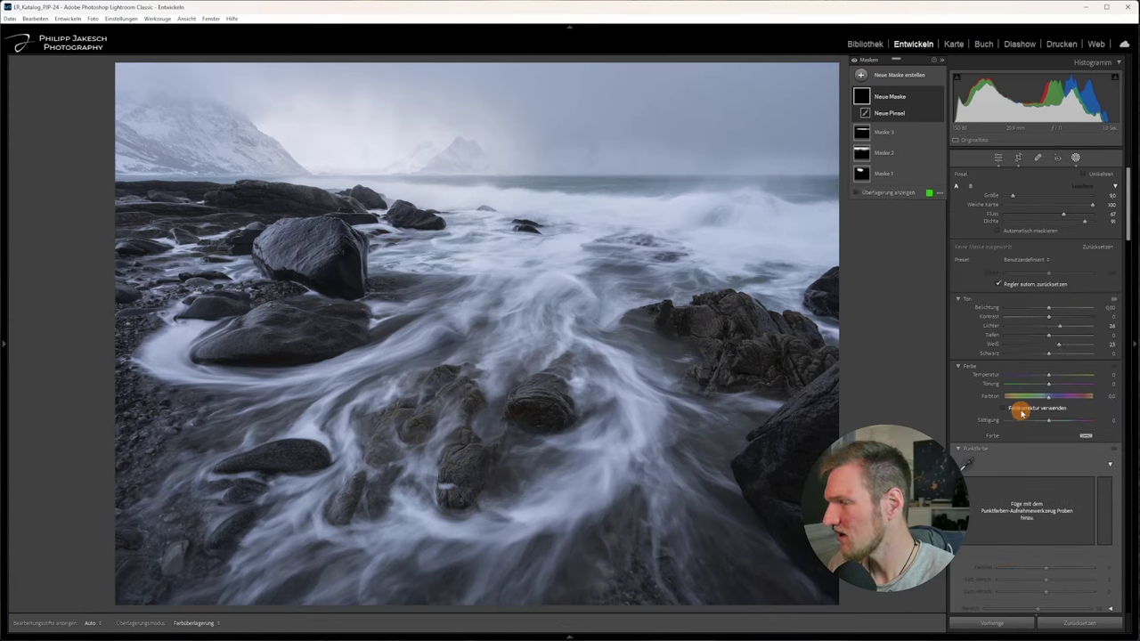
scroll(1017, 405, "down", 3)
scroll(1035, 450, "down", 2)
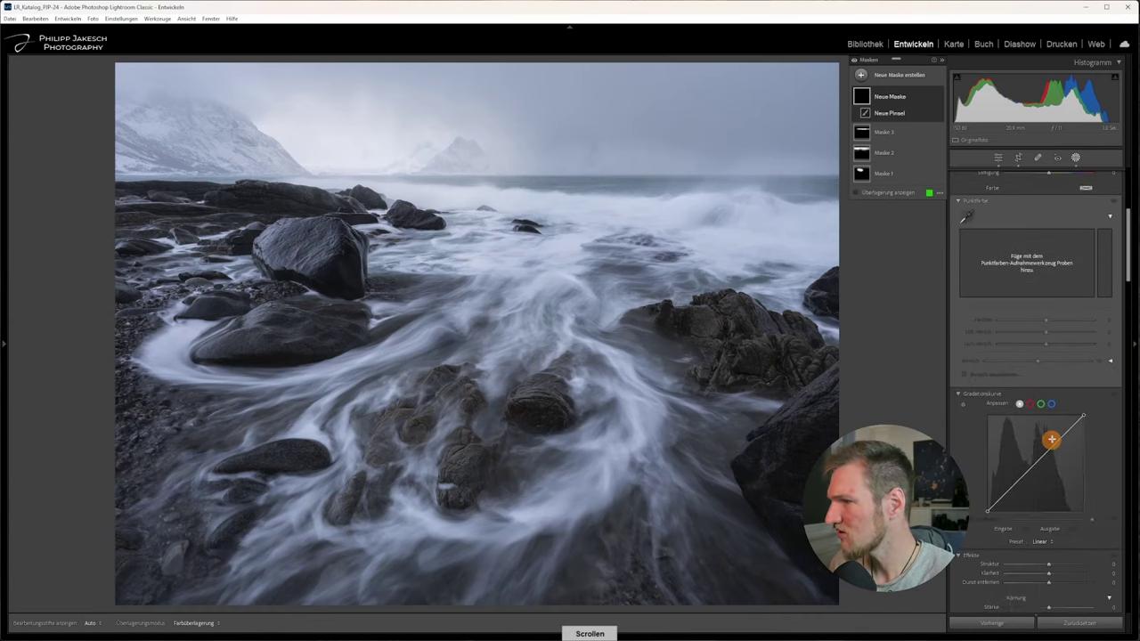
left_click_drag(1053, 439, 1023, 472)
Judge the foreground-water mask with pins hidden, then hide them for painting.
scroll(557, 333, "down", 1)
key("h")
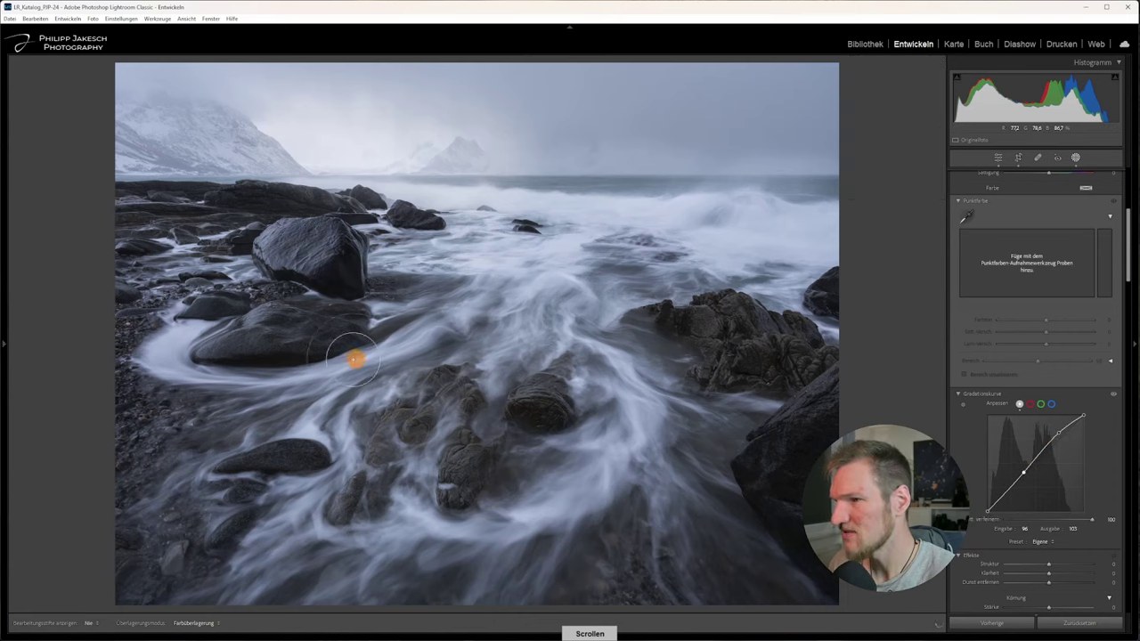
key("h")
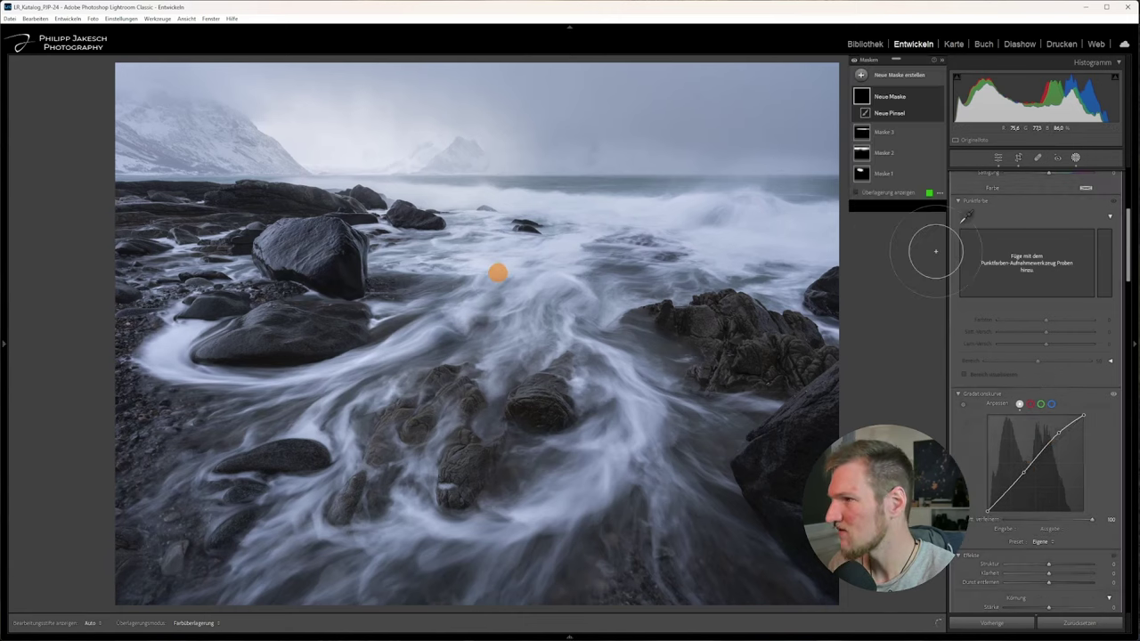
scroll(1006, 294, "up", 3)
scroll(1050, 392, "down", 5)
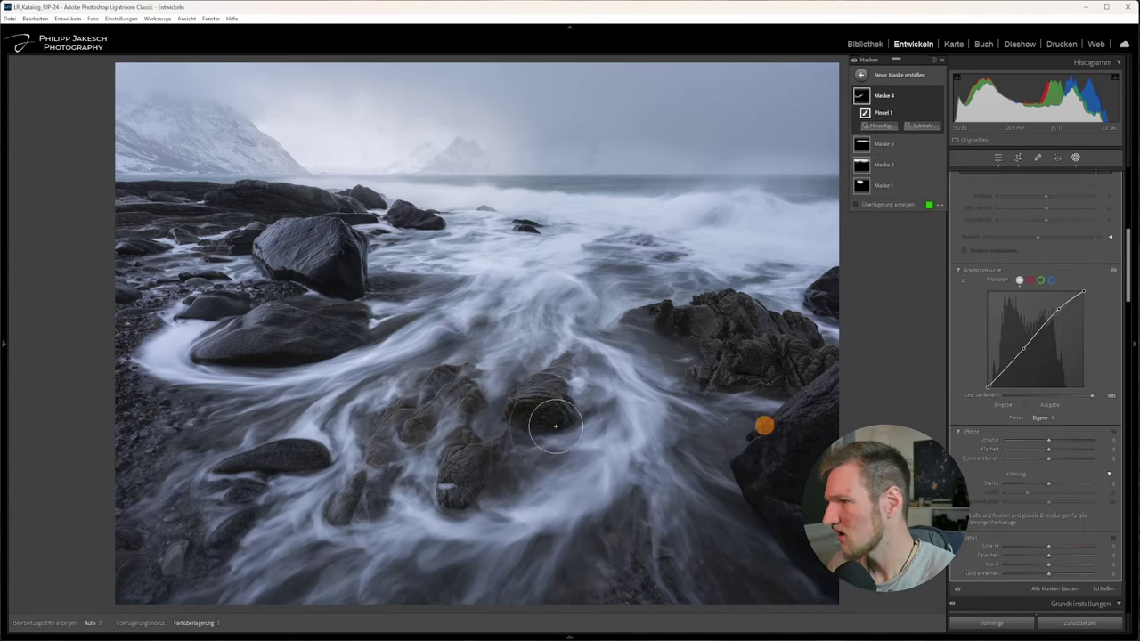
key("h")
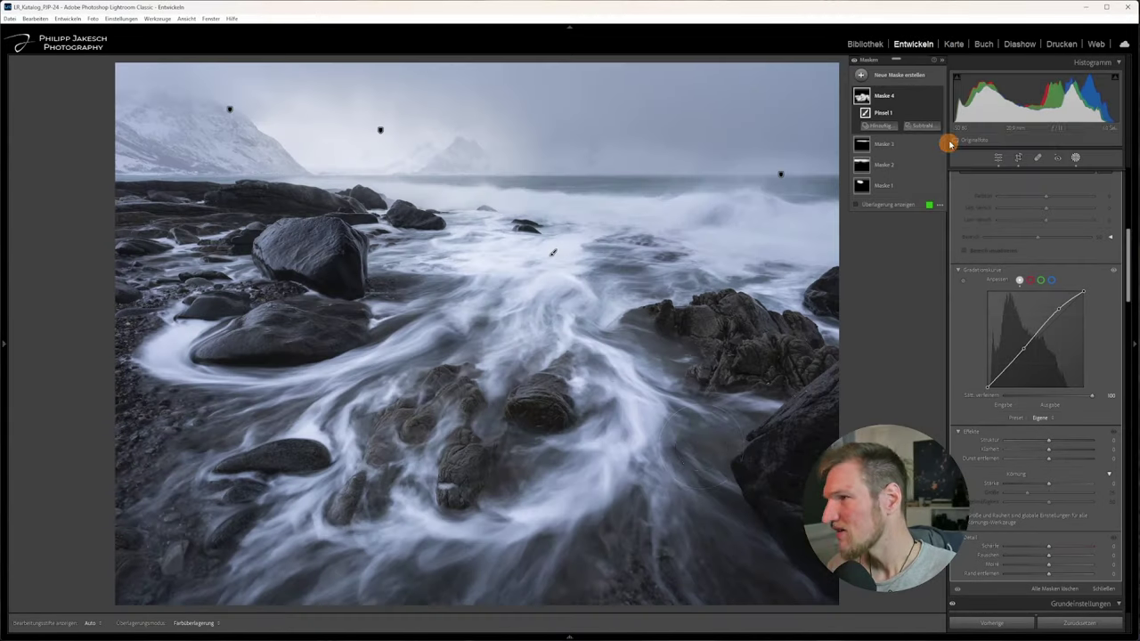
Add a fifth brush mask with whites about 29, painted over the foreground rocks.
left_click(864, 79)
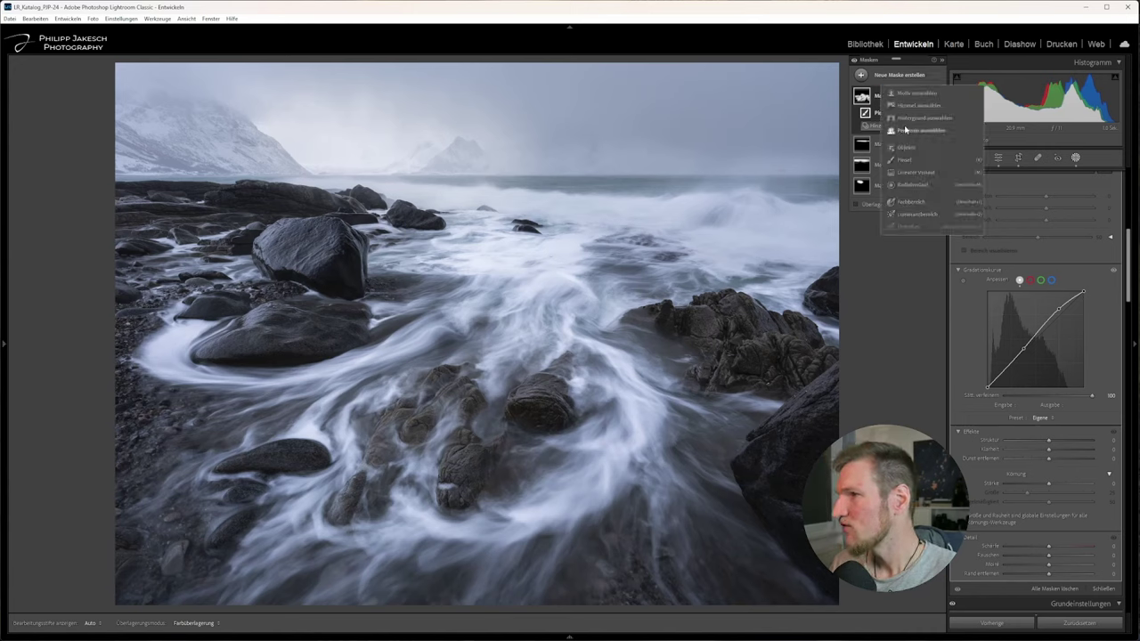
left_click(902, 161)
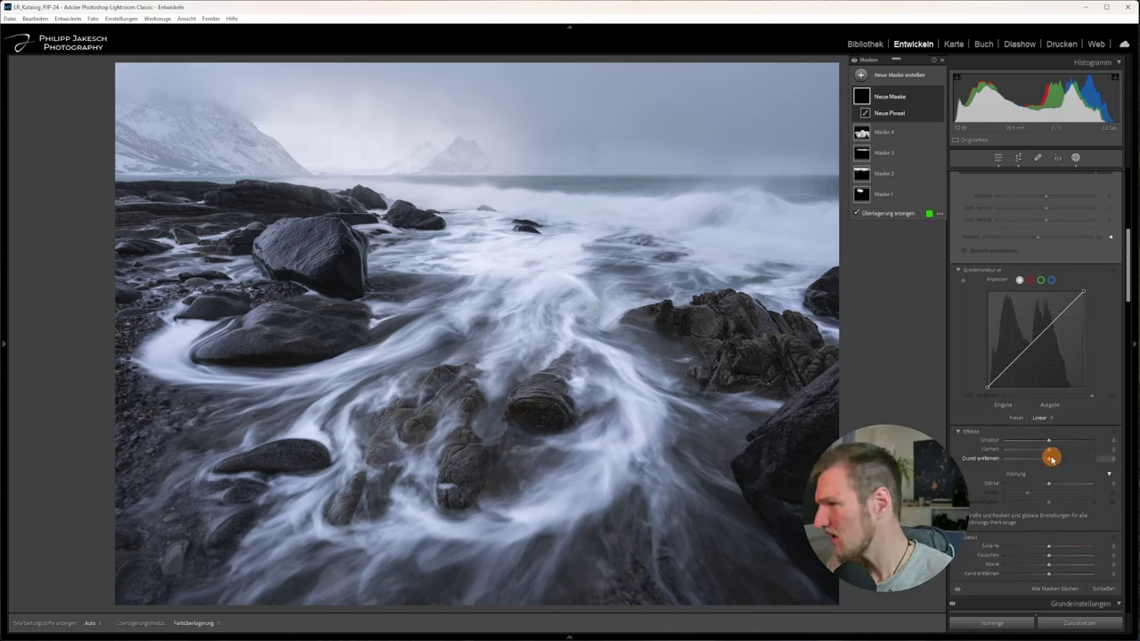
scroll(1024, 383, "up", 10)
left_click_drag(1051, 348, 1062, 349)
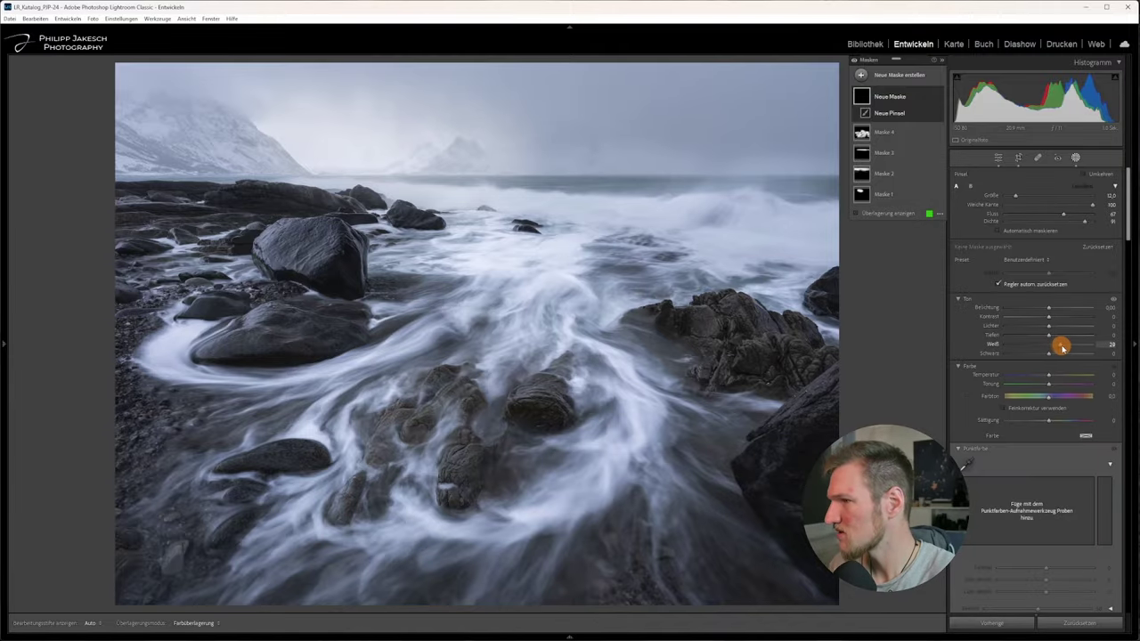
mouse_move(349, 255)
left_mouse_down()
mouse_move(282, 241)
mouse_move(302, 231)
mouse_move(318, 252)
mouse_move(288, 337)
mouse_move(251, 328)
mouse_move(199, 351)
mouse_move(260, 356)
mouse_move(401, 320)
mouse_move(445, 329)
mouse_move(406, 333)
mouse_move(521, 289)
mouse_move(450, 414)
mouse_move(405, 453)
mouse_move(463, 437)
mouse_move(495, 409)
mouse_move(527, 417)
mouse_move(581, 366)
mouse_move(583, 399)
mouse_move(754, 347)
mouse_move(774, 317)
mouse_move(706, 298)
mouse_move(672, 308)
mouse_move(769, 348)
mouse_move(744, 363)
mouse_move(755, 384)
mouse_move(740, 322)
mouse_move(699, 308)
mouse_move(816, 418)
mouse_move(801, 373)
mouse_move(724, 459)
mouse_move(795, 510)
left_mouse_up()
mouse_move(855, 406)
left_mouse_down()
mouse_move(787, 444)
mouse_move(763, 473)
left_mouse_up()
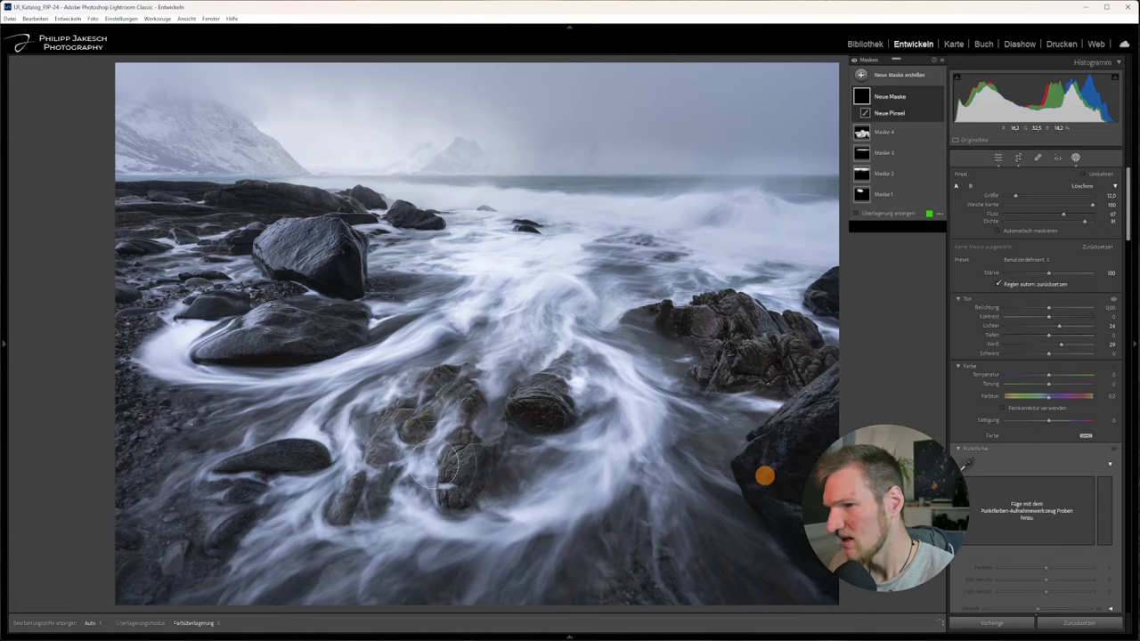
mouse_move(505, 428)
left_mouse_down()
mouse_move(427, 415)
mouse_move(391, 446)
mouse_move(201, 450)
mouse_move(359, 456)
mouse_move(329, 544)
mouse_move(466, 443)
mouse_move(498, 478)
mouse_move(572, 396)
mouse_move(543, 374)
mouse_move(492, 420)
mouse_move(473, 485)
mouse_move(526, 452)
mouse_move(378, 436)
mouse_move(488, 401)
mouse_move(495, 446)
left_mouse_up()
Add a sixth brush mask with Temperature 10 and raised whites, painted over the middle rocks.
left_click(877, 125)
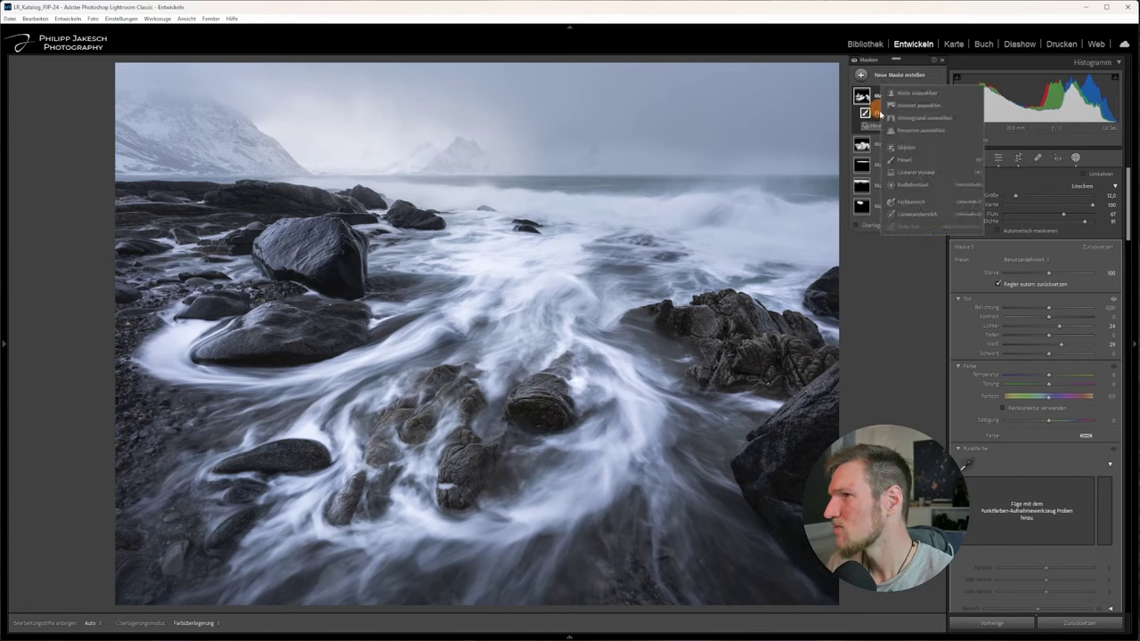
left_click(905, 157)
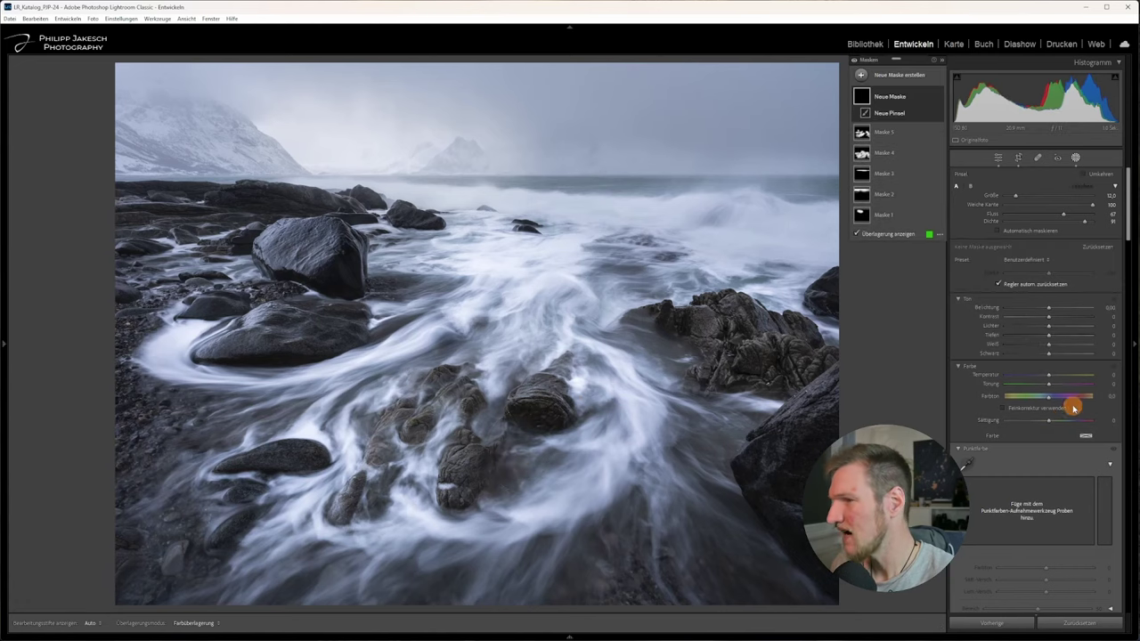
left_click(1049, 381)
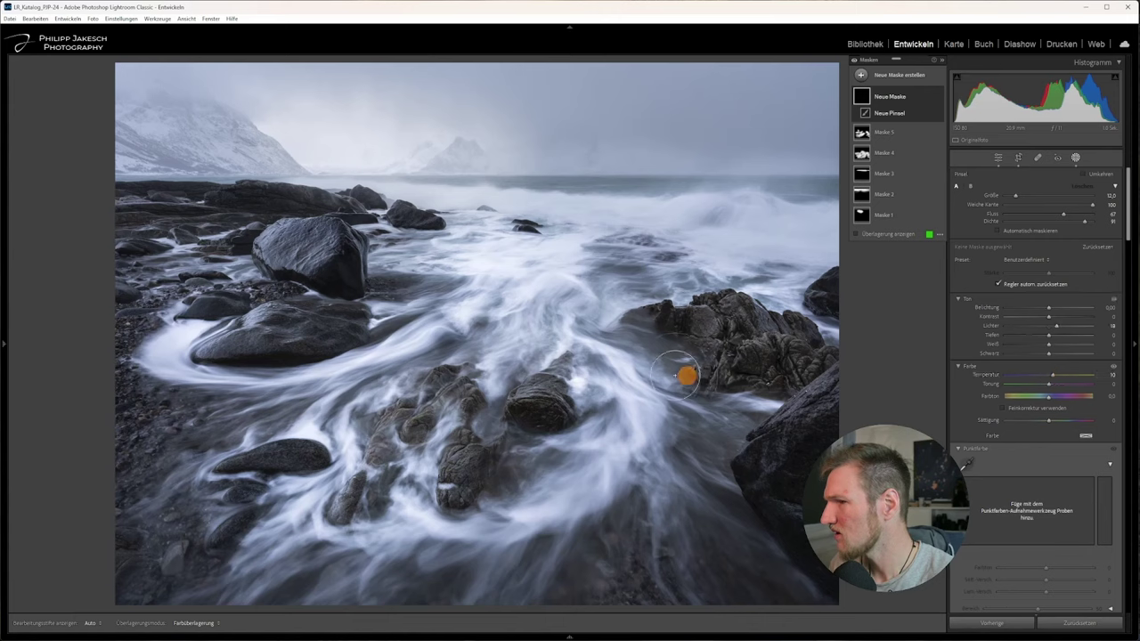
scroll(438, 382, "down", 4)
left_click_drag(1029, 344, 1053, 344)
key("h")
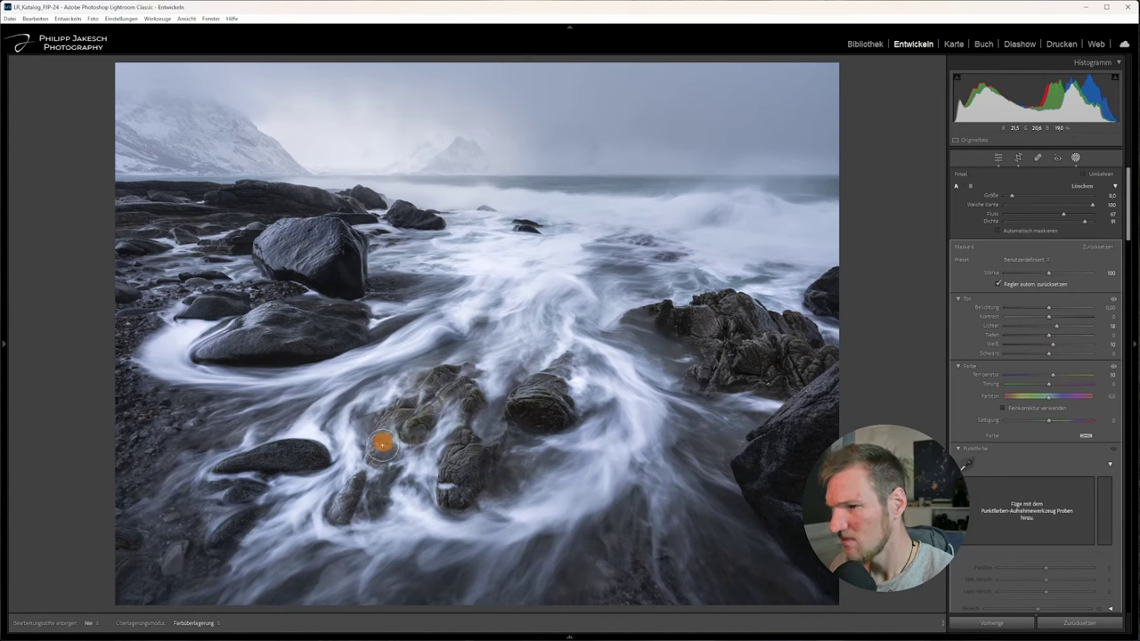
mouse_move(470, 457)
left_mouse_down()
mouse_move(456, 488)
mouse_move(463, 392)
left_mouse_up()
scroll(546, 376, "down", 2)
key("h")
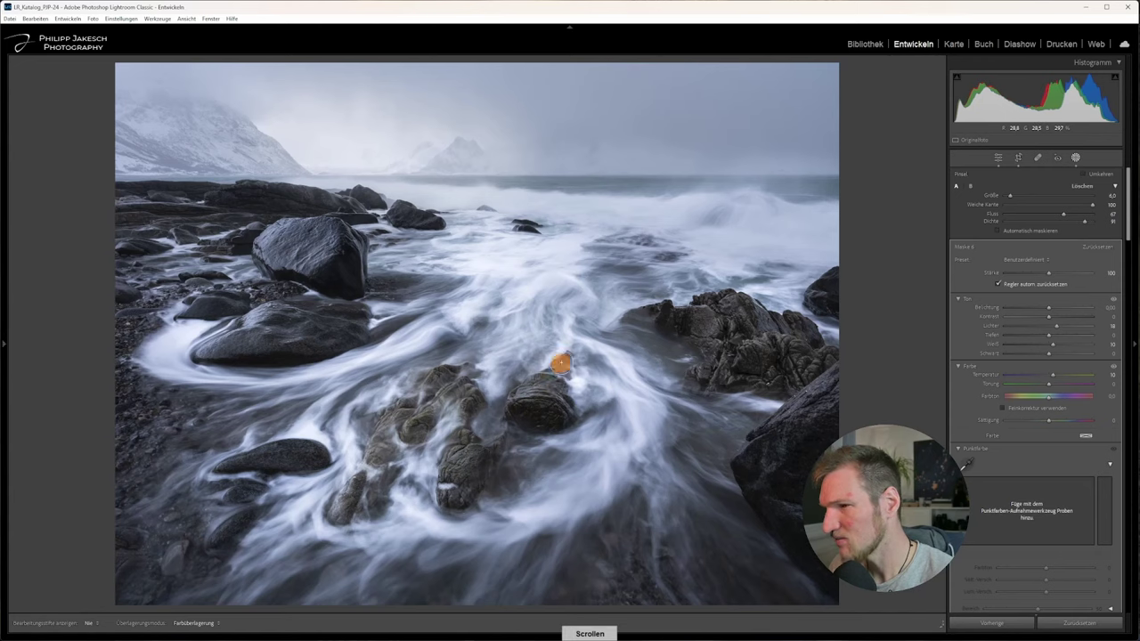
Toggle the mask list and all mask adjustments off and on to compare.
key("h")
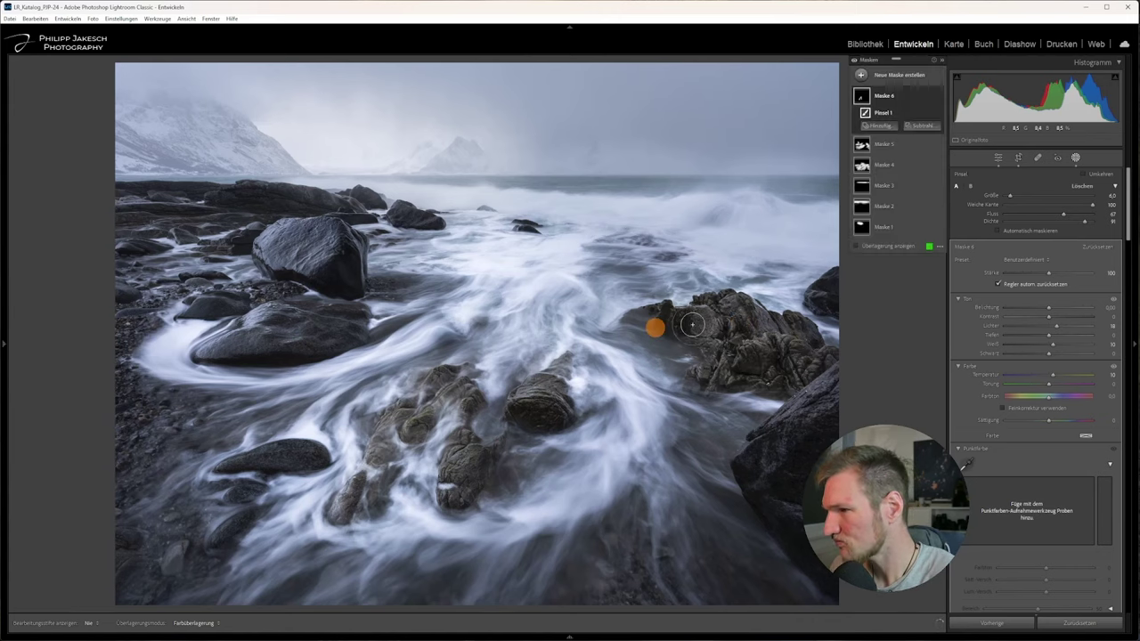
key("h")
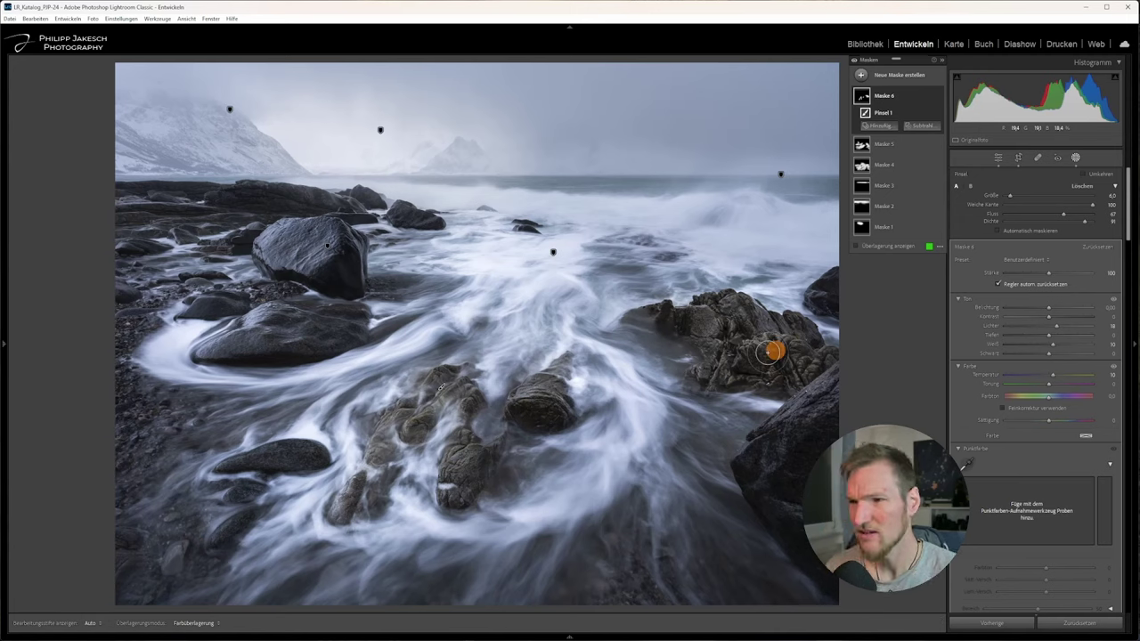
left_click(855, 63)
left_click(855, 63)
left_click(855, 63)
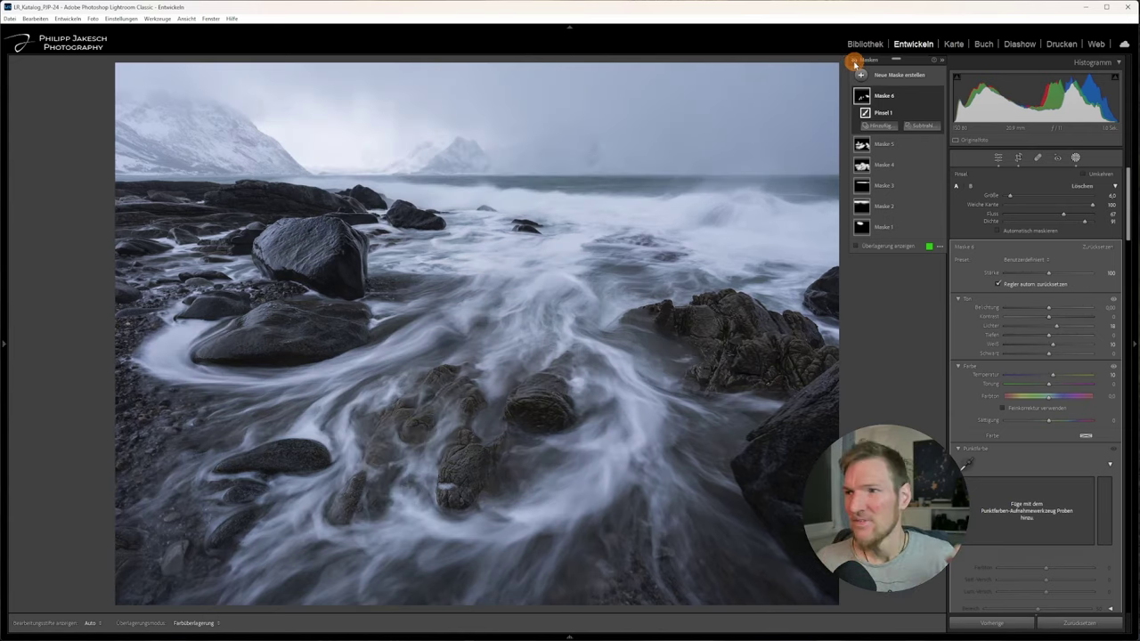
Switch off Maske 6 to compare, then leave Masking for the basic adjustments.
left_click(927, 101)
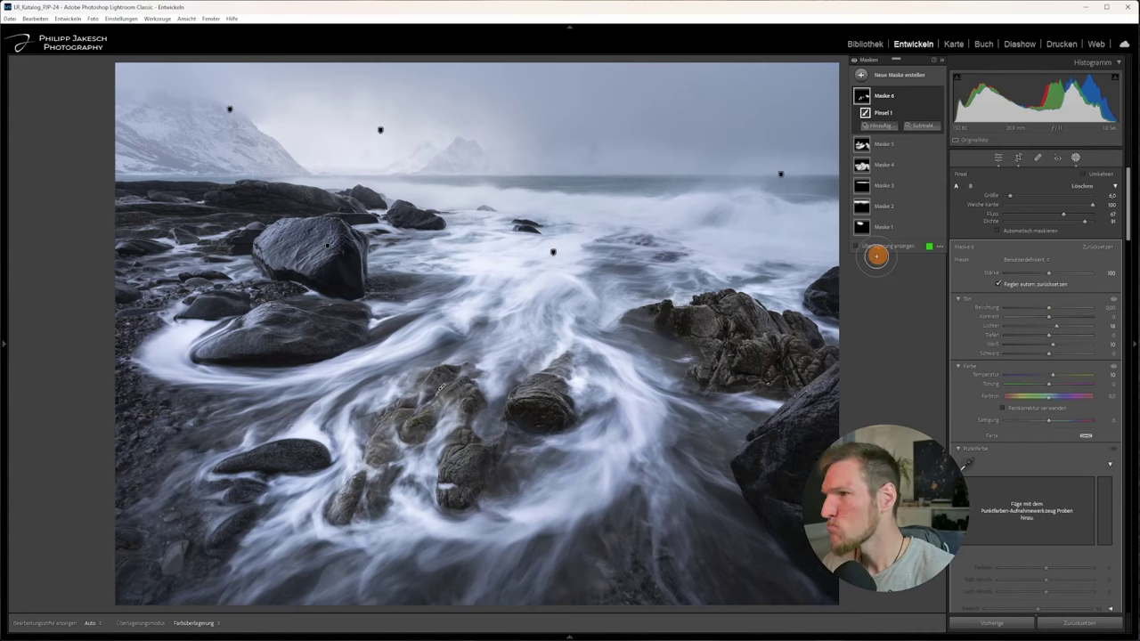
left_click(1078, 159)
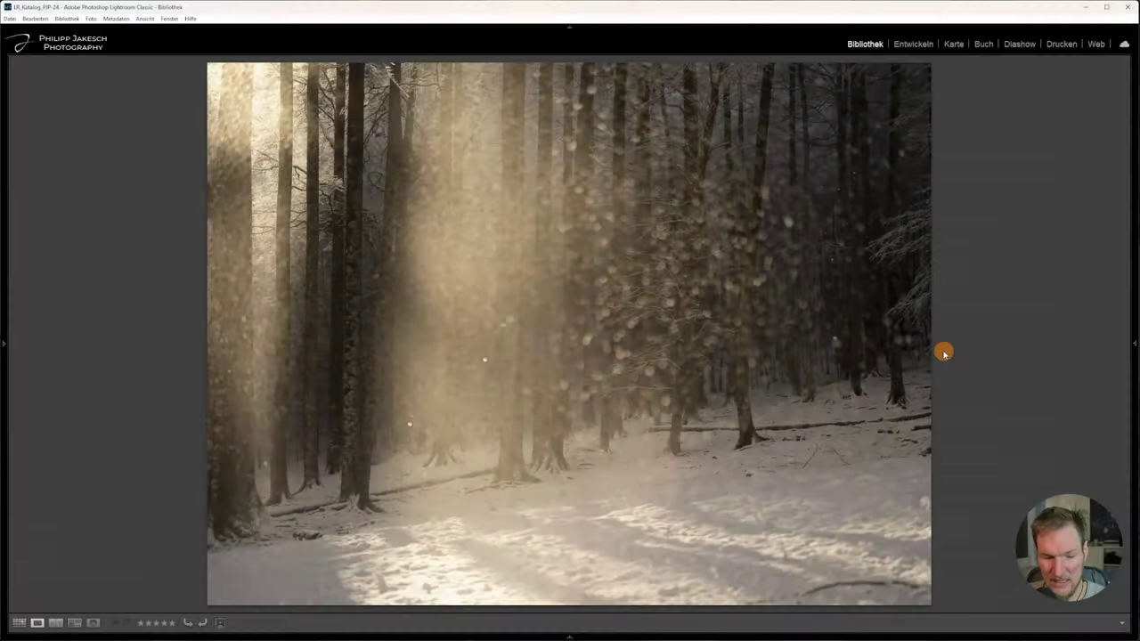
From the Grid, open the original snowy forest photo large and flip between original and edit.
key("g")
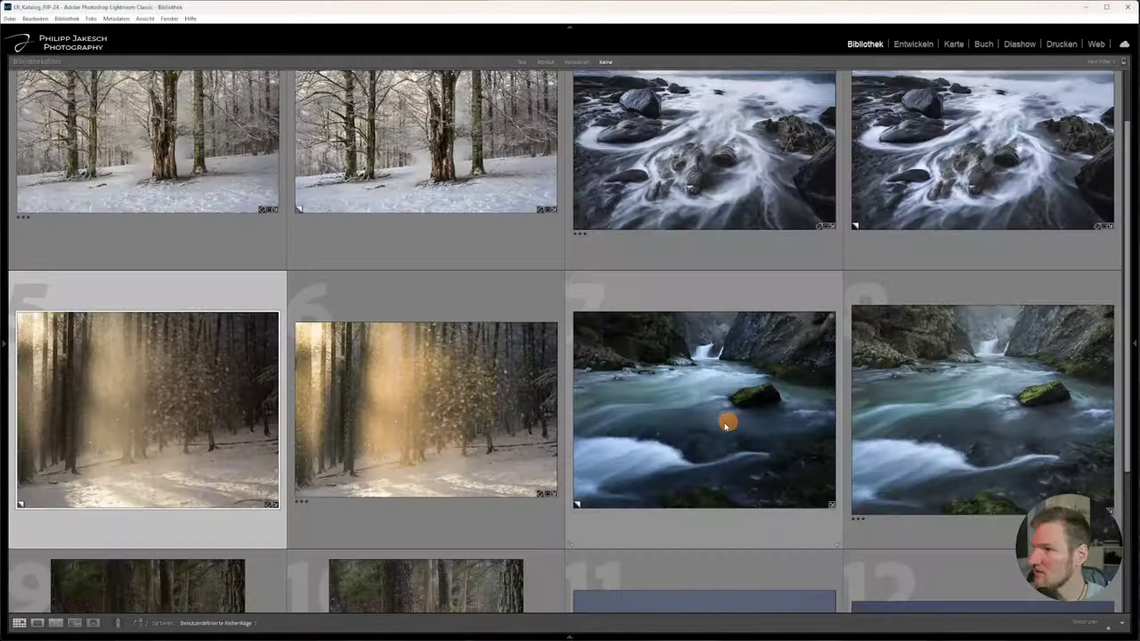
scroll(485, 323, "down", 1)
scroll(559, 377, "down", 1)
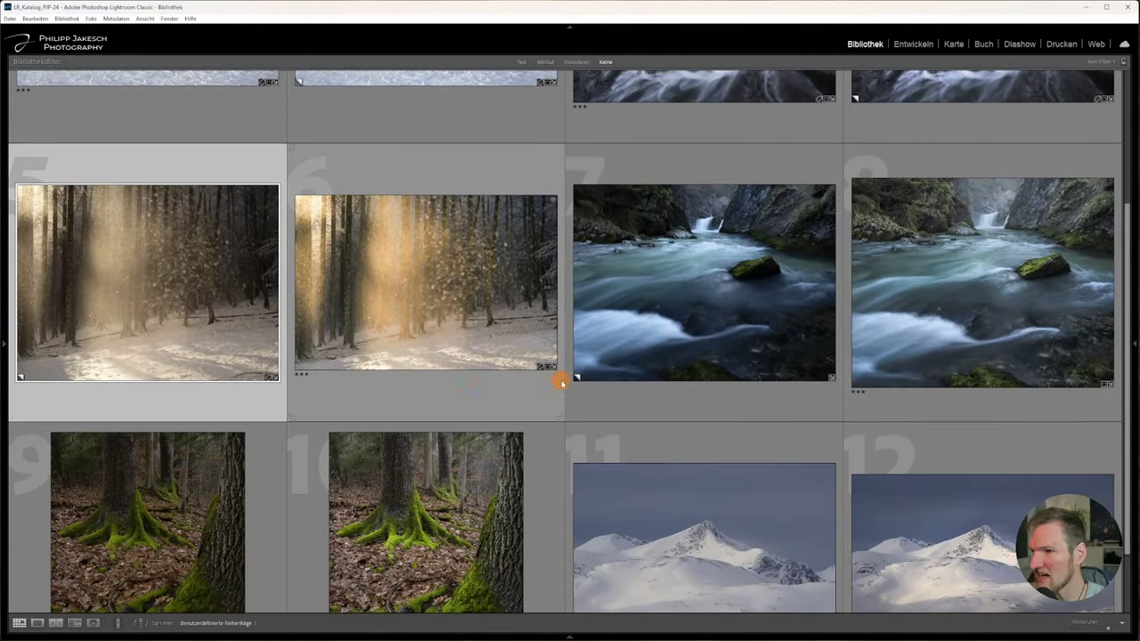
double_click(113, 336)
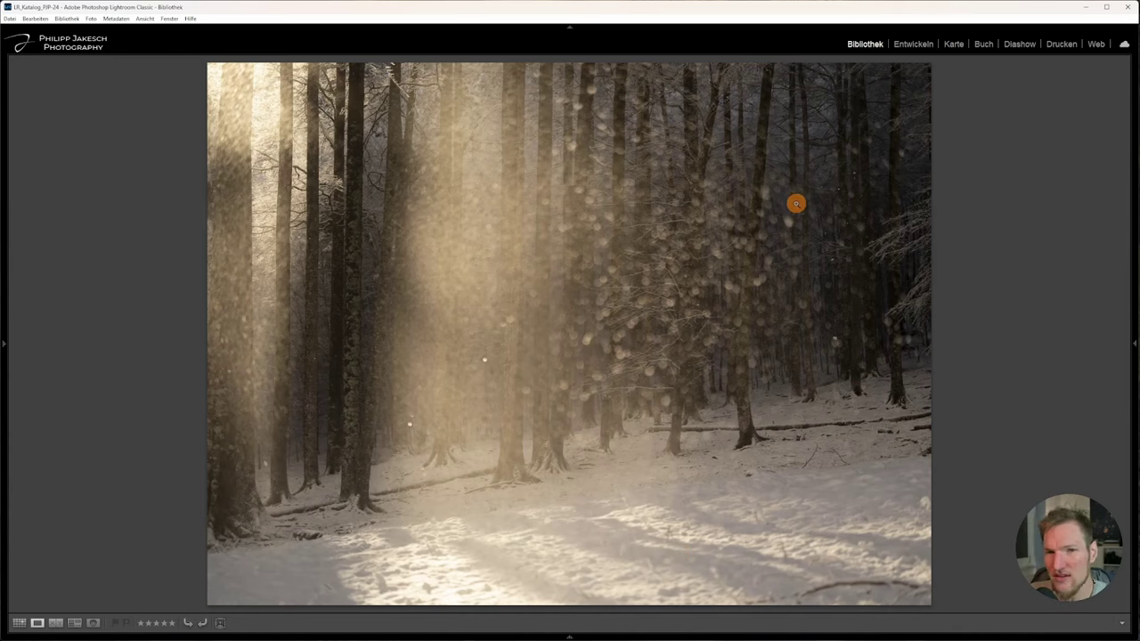
key("Right")
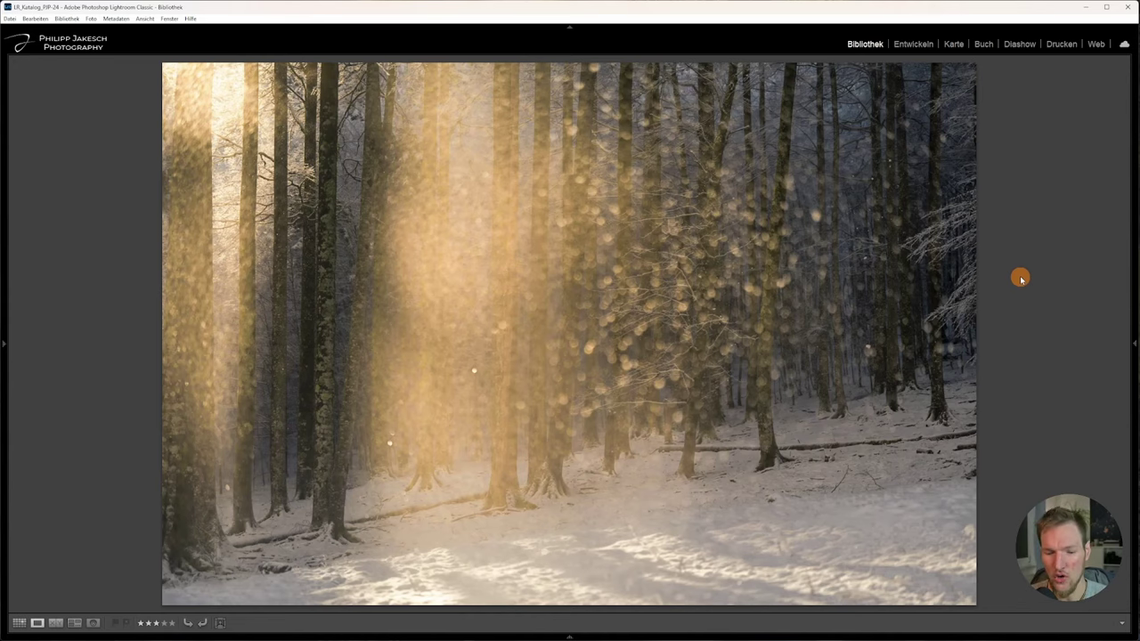
key("Right")
key("Right")
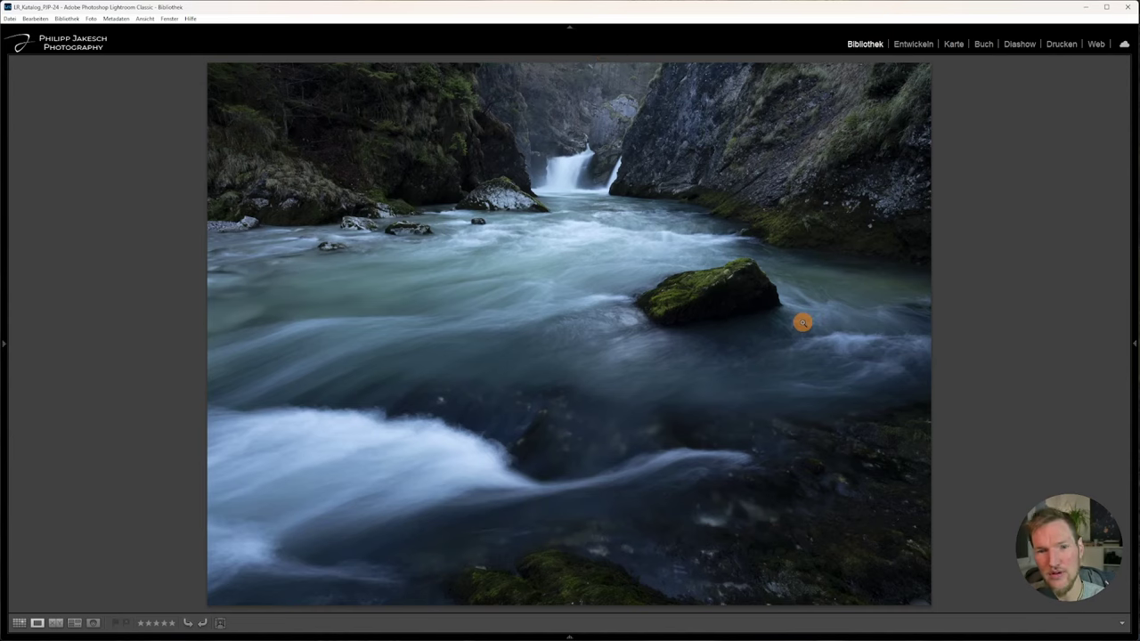
Flip repeatedly between the original and edited river gorge photos, ending on the cropped edit.
key("Right")
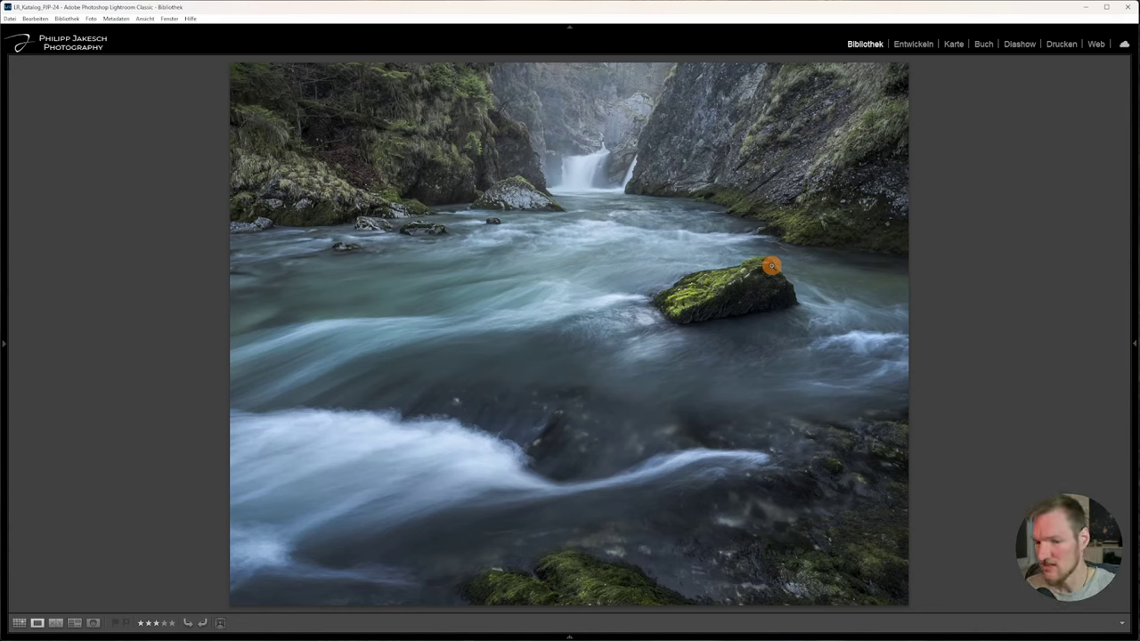
key("Right")
key("Left")
key("Right")
key("Left")
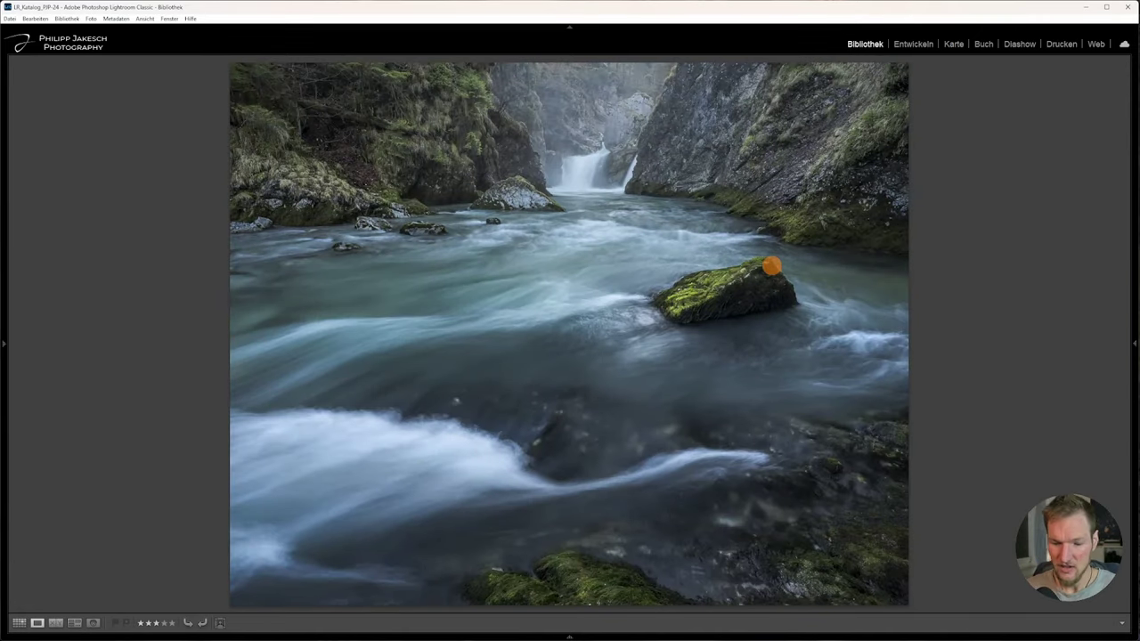
key("Right")
key("Left")
key("Right")
key("Left")
key("Right")
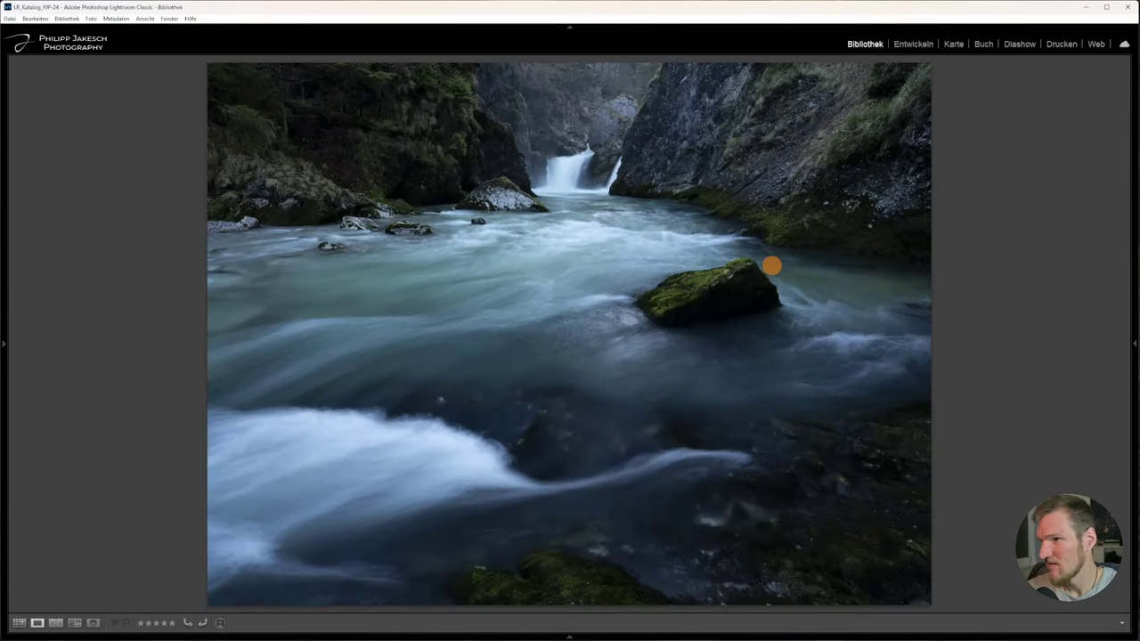
key("Left")
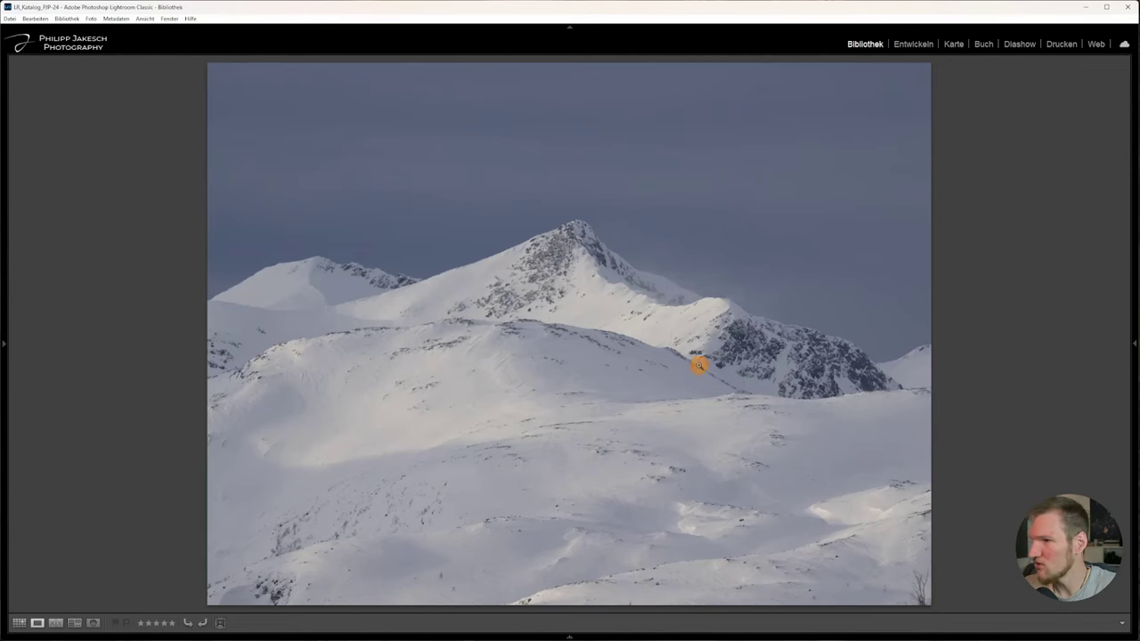
Zoom into the mountain ridge, then compare the unedited original with the edited version.
left_click_drag(732, 287, 771, 494)
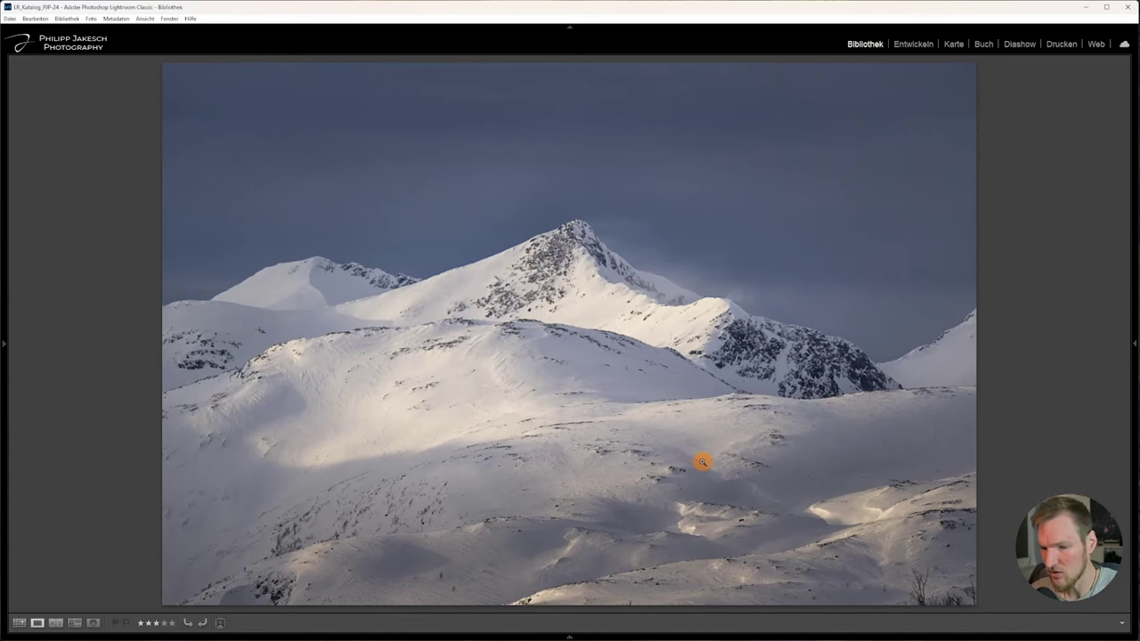
key("Right")
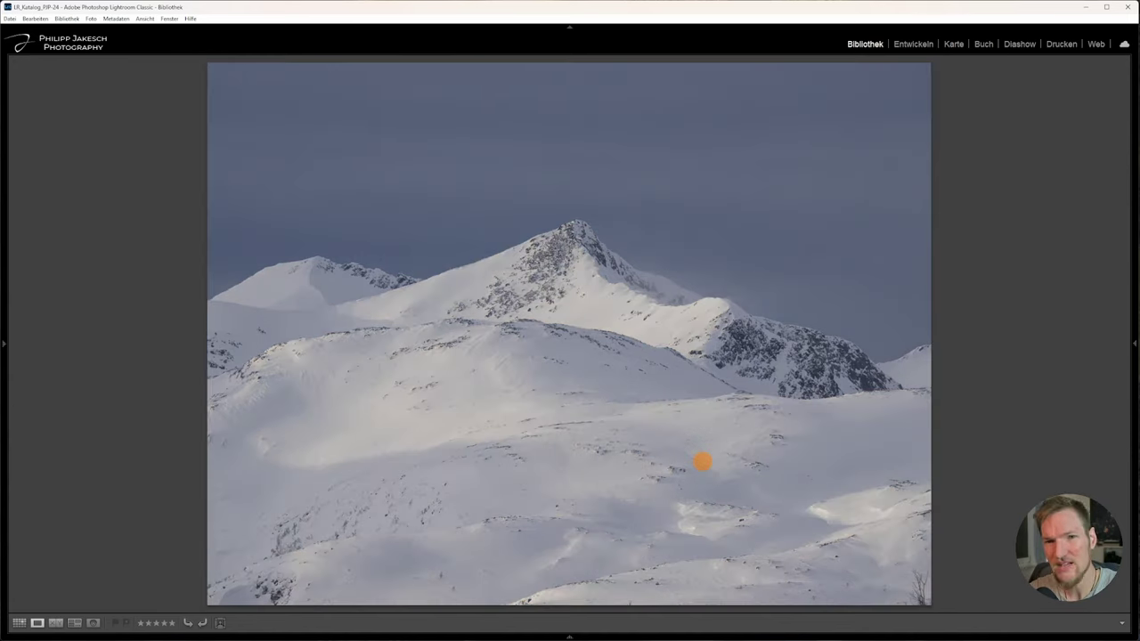
key("Left")
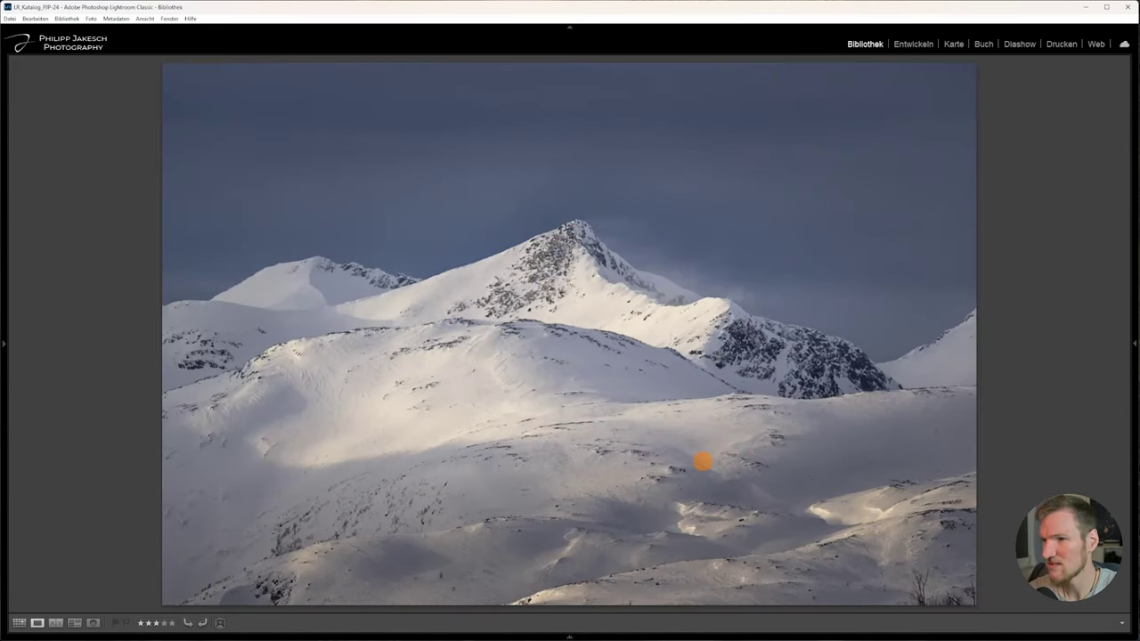